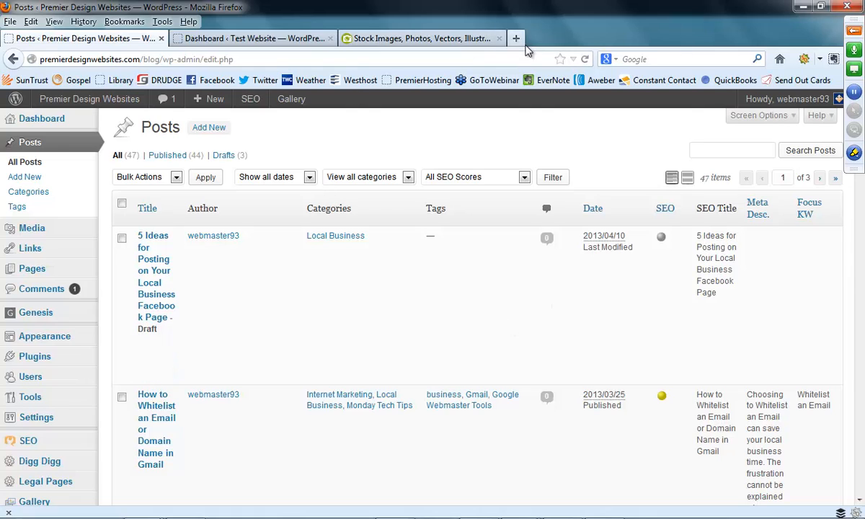
Step: Close the stock images page and open the draft post "5 Ideas for Posting on Your Local Business Facebook Page" at its WordPress SEO by Yoast settings
click(500, 39)
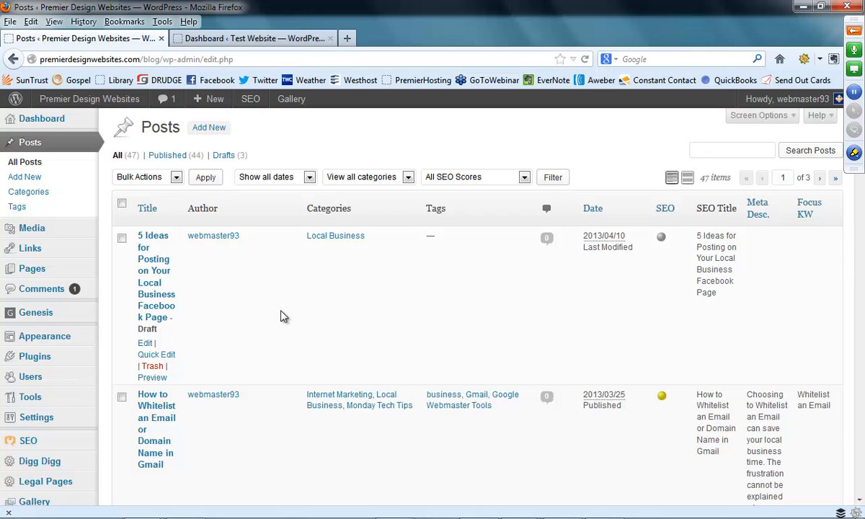
click(145, 343)
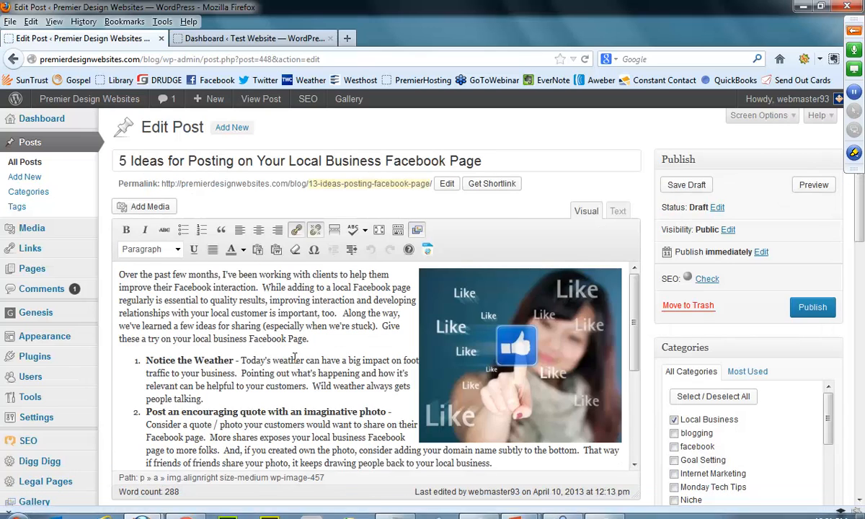
scroll(265, 326, down, 4)
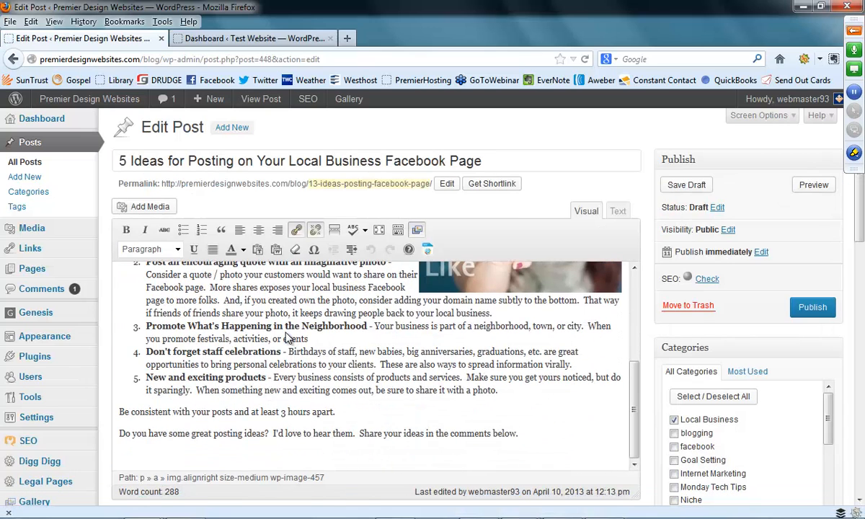
drag(855, 229, 859, 456)
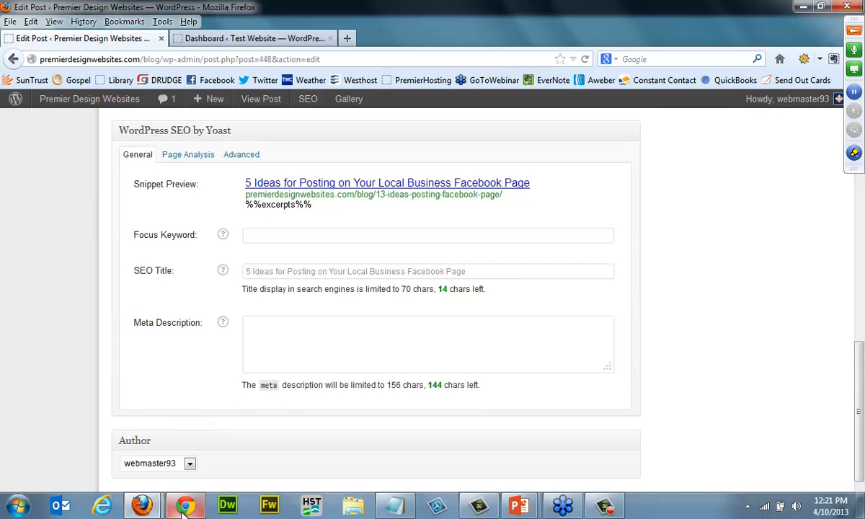
Step: Switch to Chrome and examine how the premierdesignwebsites.com article's title, URL, author photo and description appear in the Google results
click(184, 507)
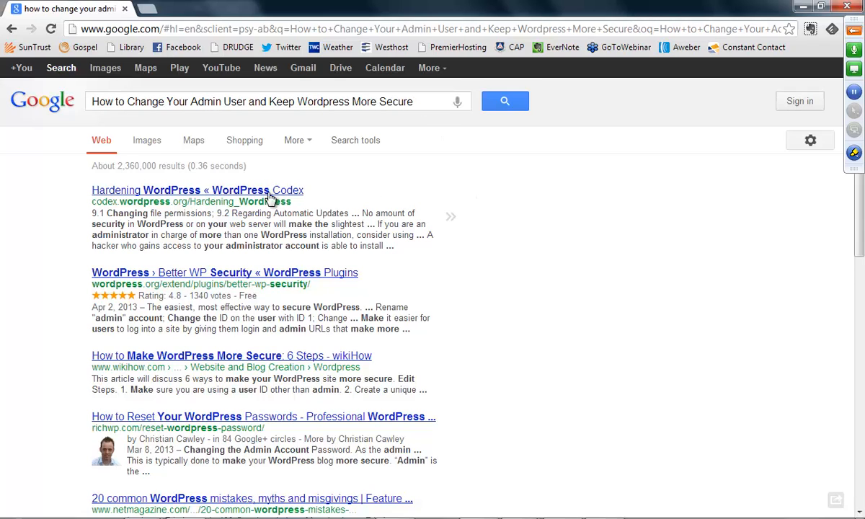
scroll(62, 238, down, 1)
scroll(61, 243, down, 3)
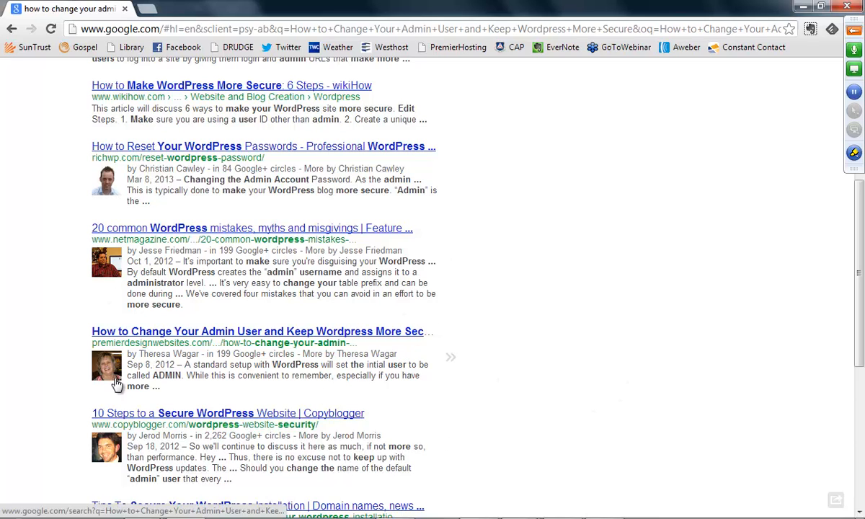
scroll(249, 114, up, 3)
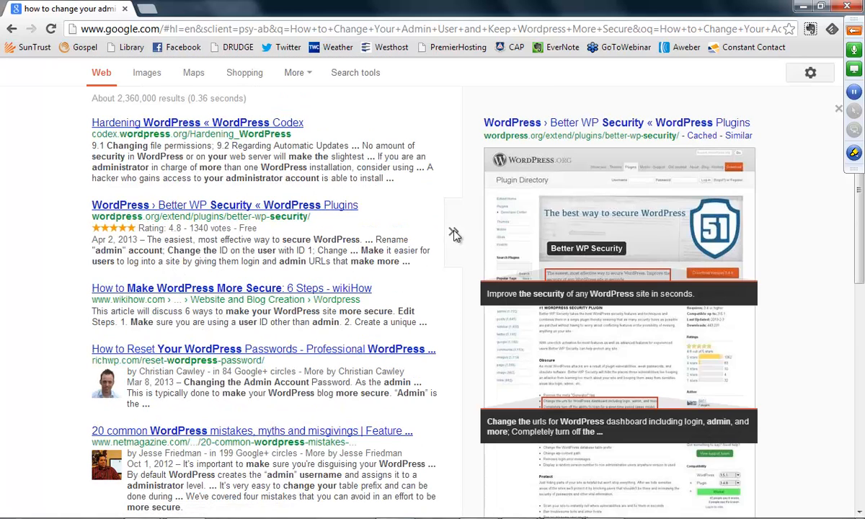
scroll(393, 245, down, 2)
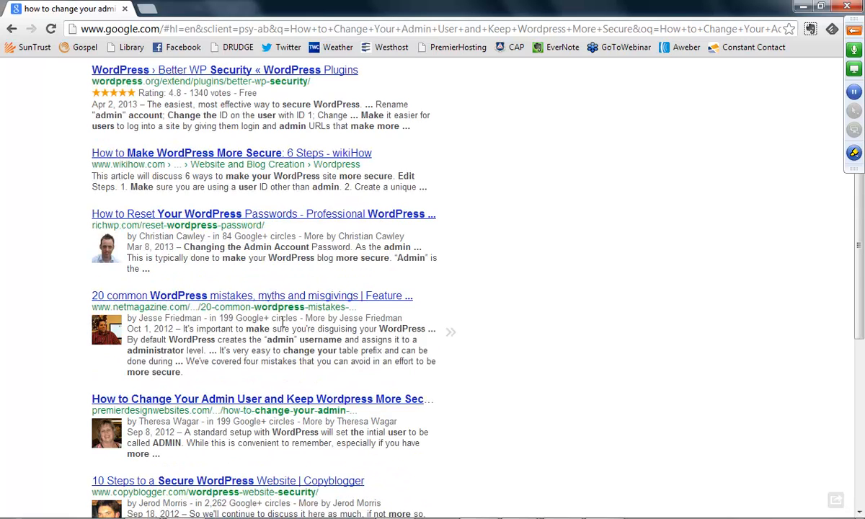
scroll(283, 322, down, 1)
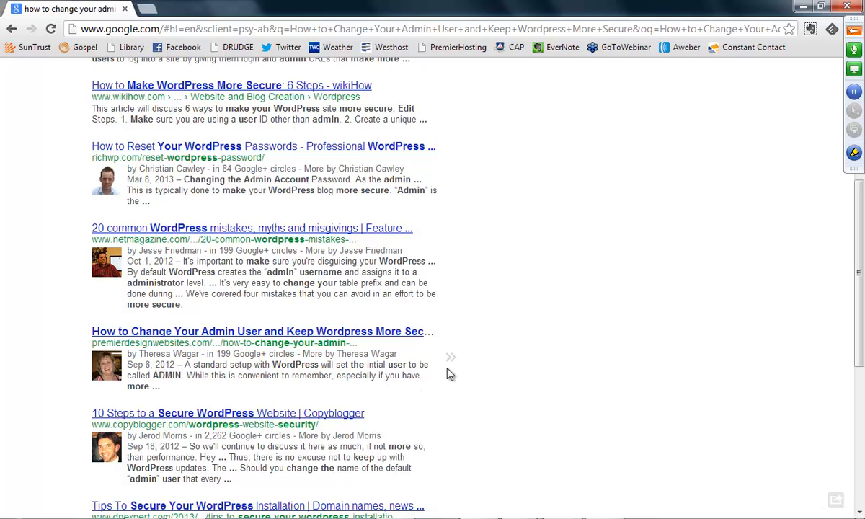
mouse_move(452, 361)
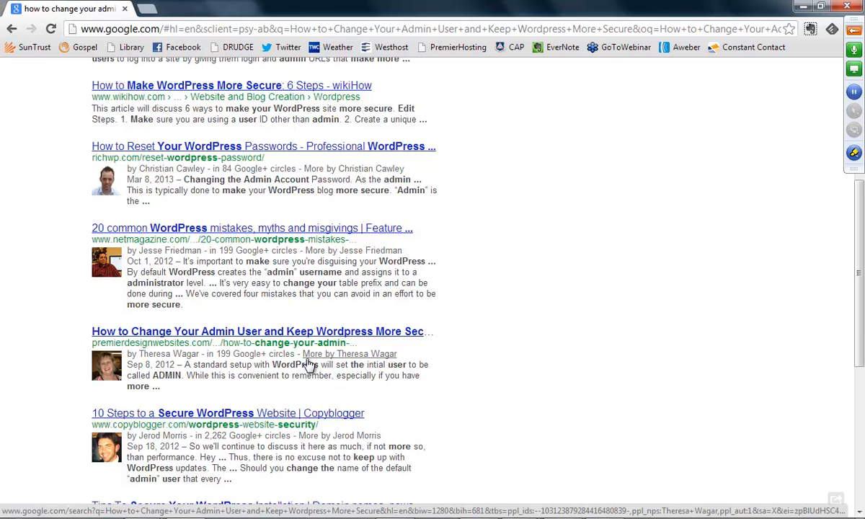
Step: Return to the post in Firefox, dismiss the color scheme prompt, set the Yoast focus keyword to "posting on facebook page" and save the draft
key(alt+Tab)
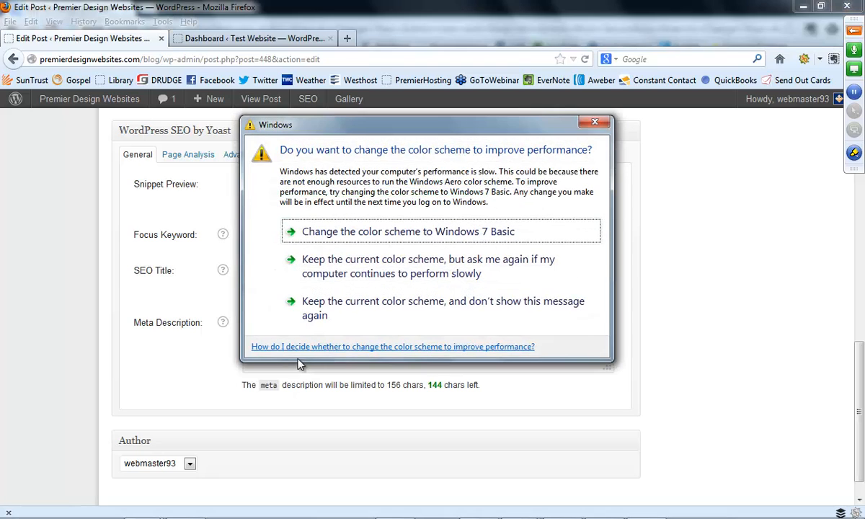
click(594, 122)
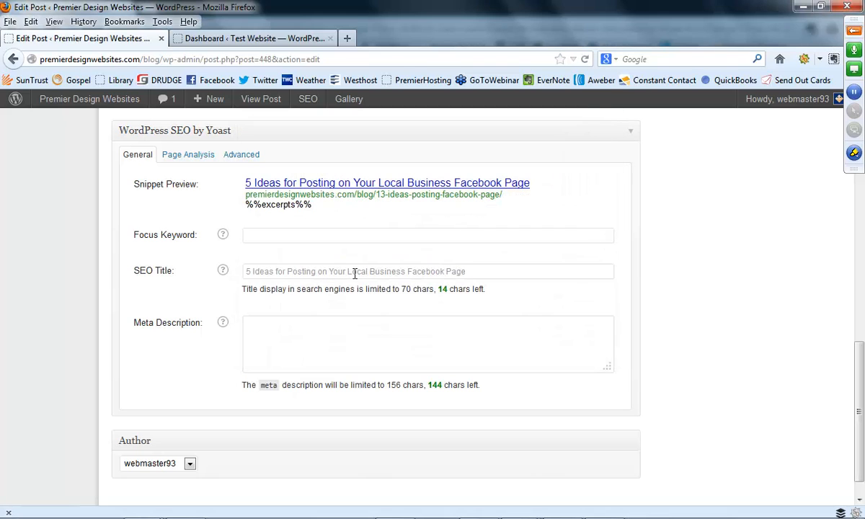
click(361, 237)
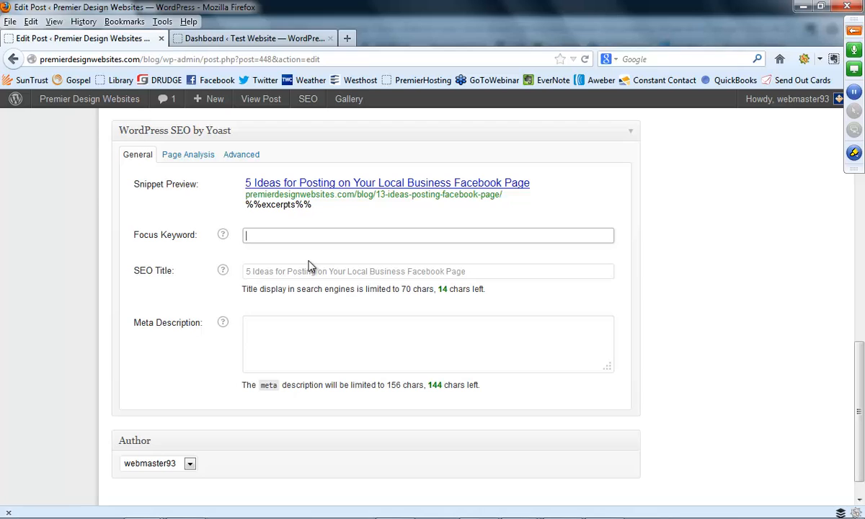
scroll(308, 266, up, 15)
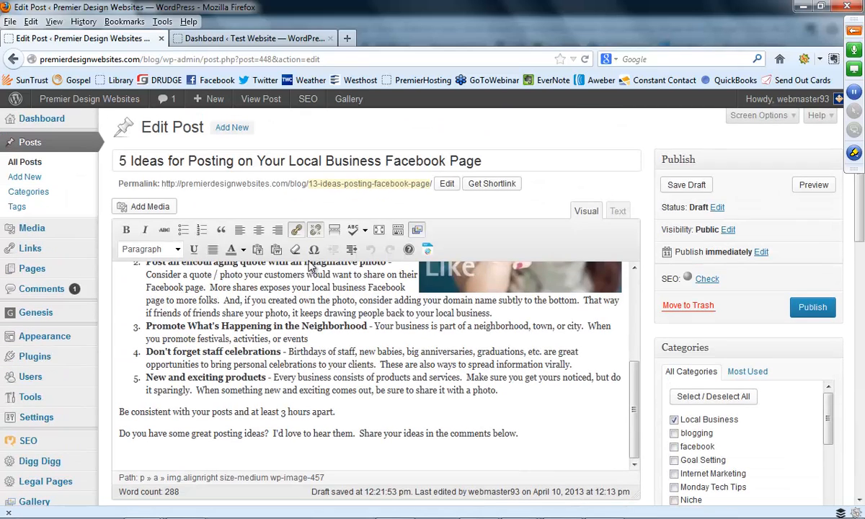
scroll(322, 338, up, 4)
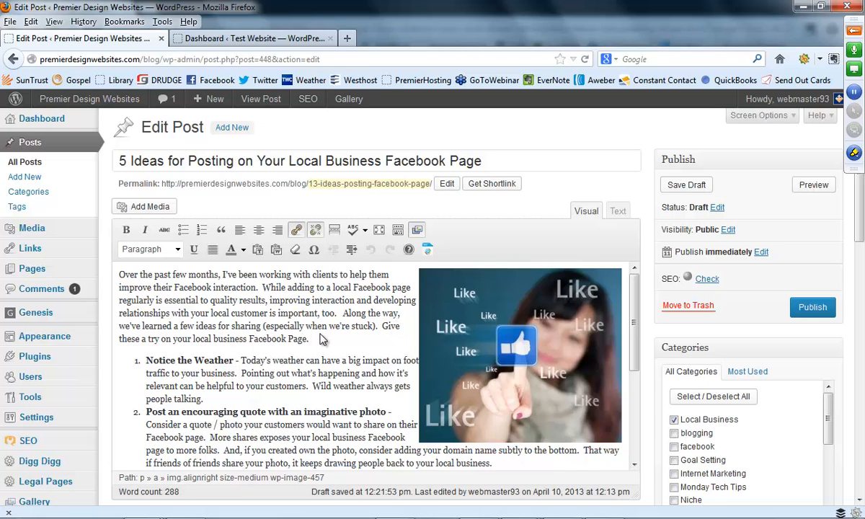
scroll(322, 339, down, 3)
scroll(322, 338, down, 1)
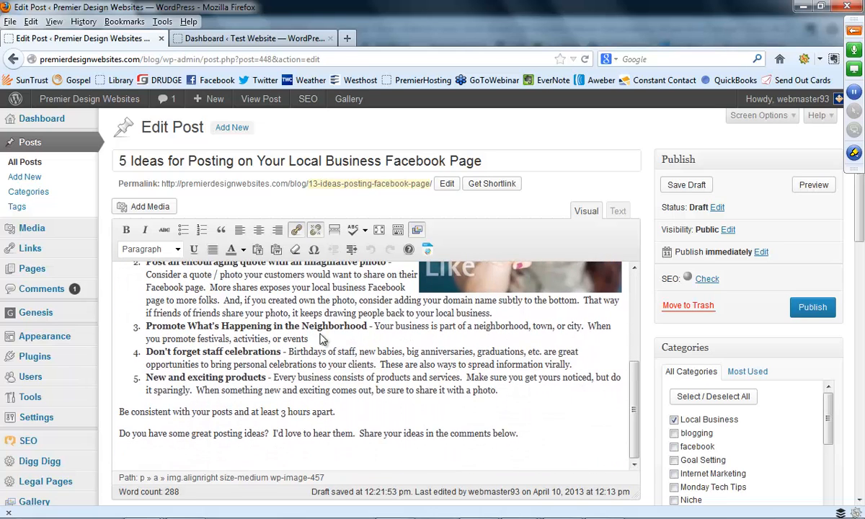
scroll(388, 342, down, 15)
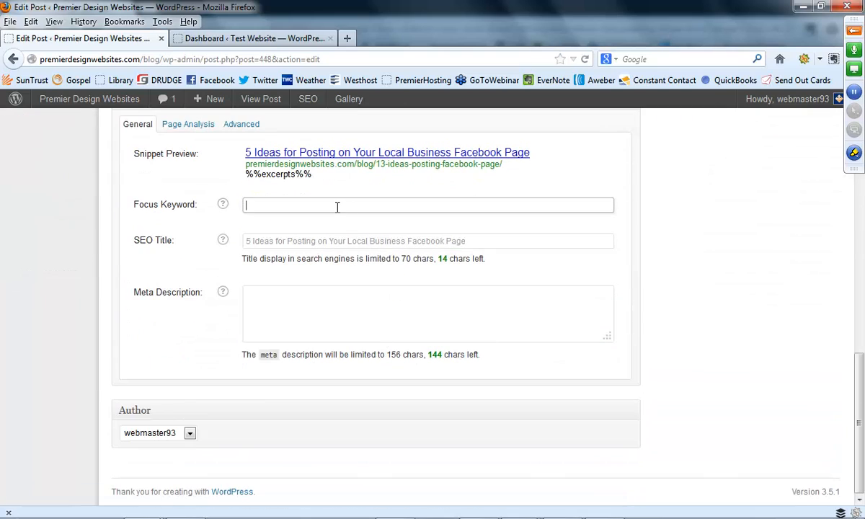
text(posting on facebo)
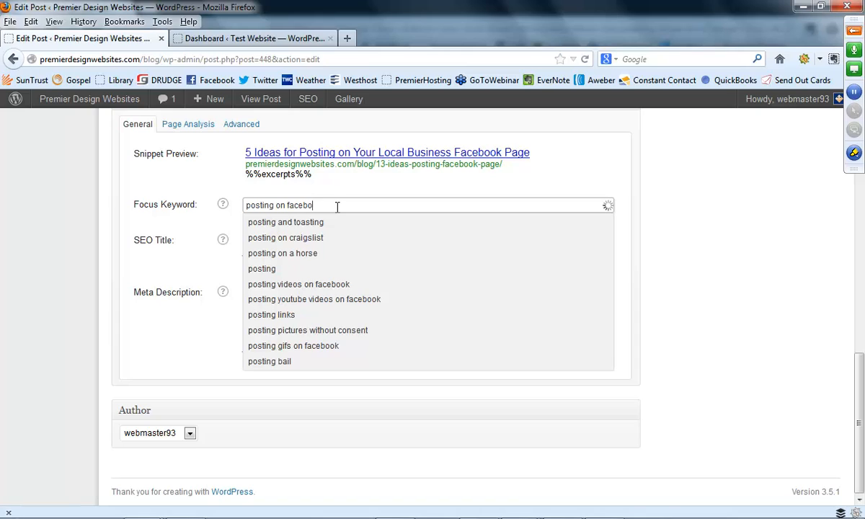
text(ok)
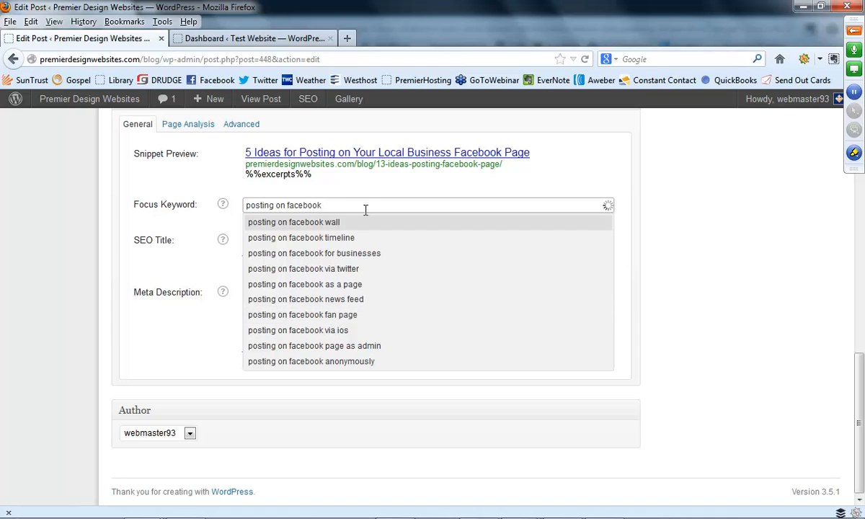
text(page)
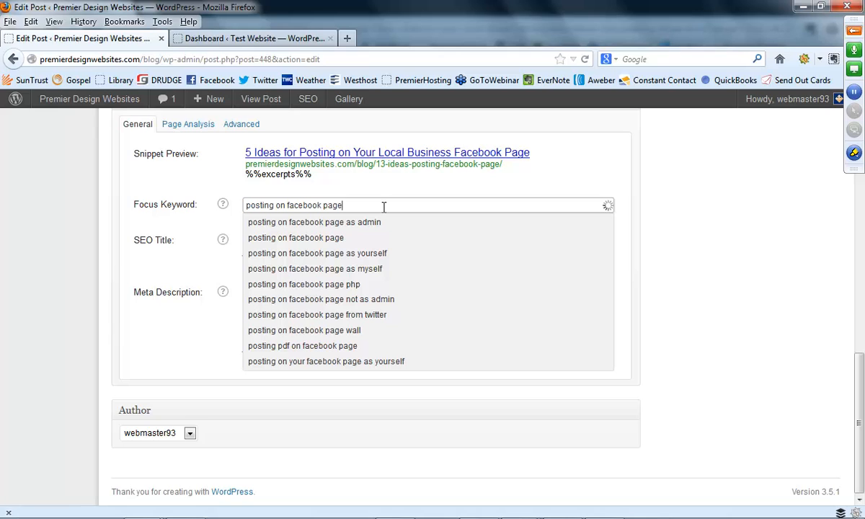
key(Return)
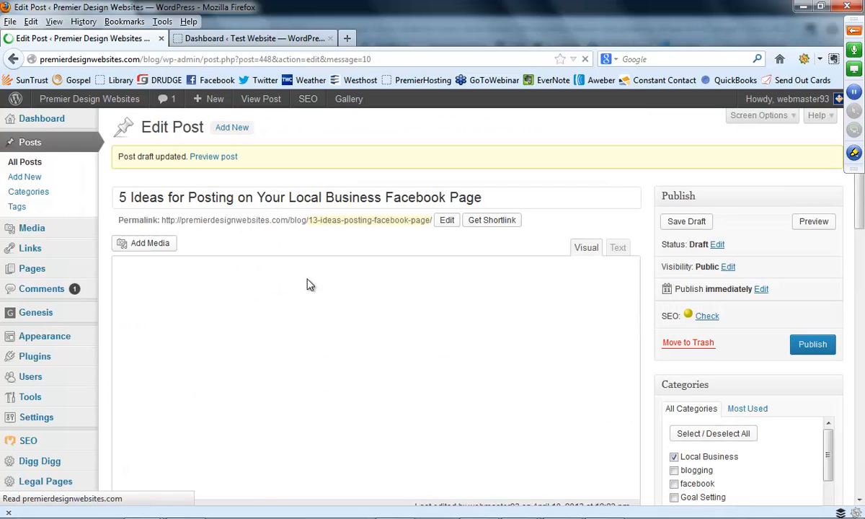
Step: Check the focus keyword results and reword the post title to "5 Ideas for Posting on Facebook Page for Your Local Business"
scroll(306, 285, down, 20)
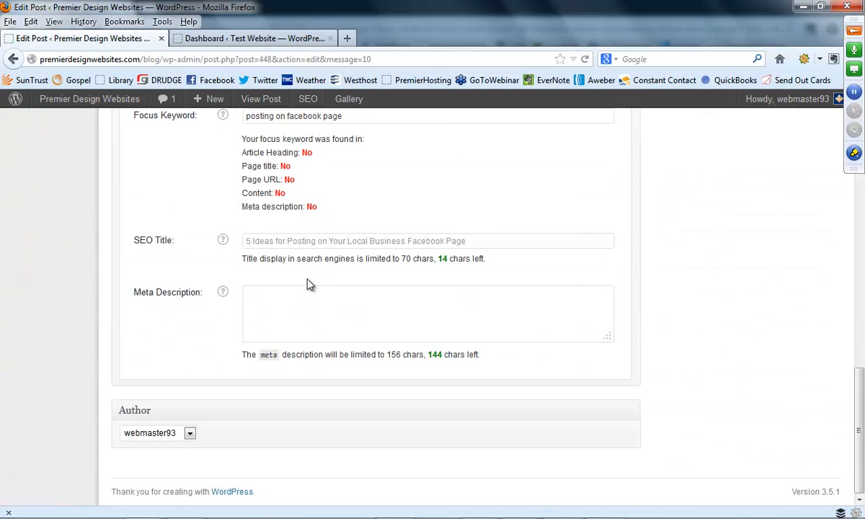
scroll(308, 285, up, 3)
scroll(309, 284, down, 1)
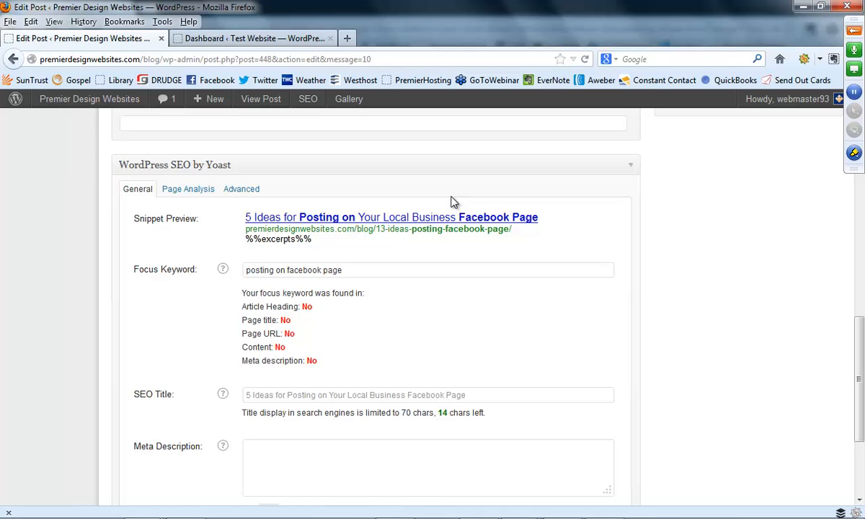
scroll(450, 202, up, 15)
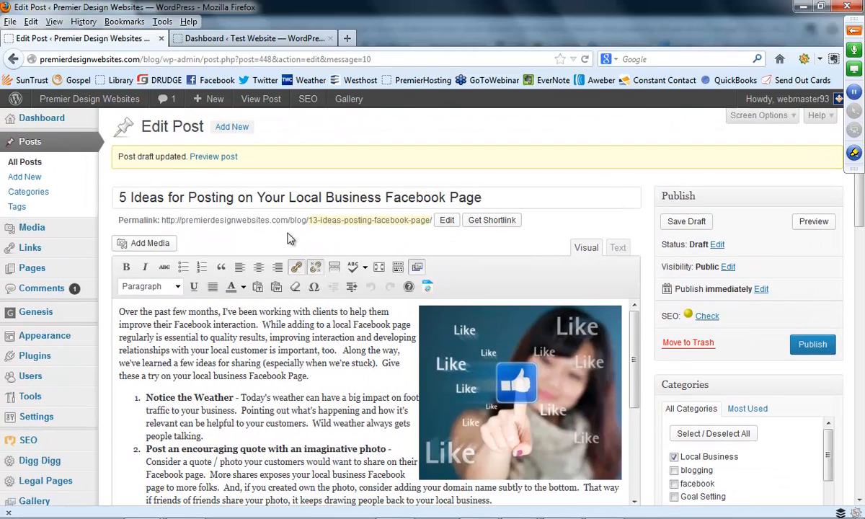
drag(385, 197, 488, 195)
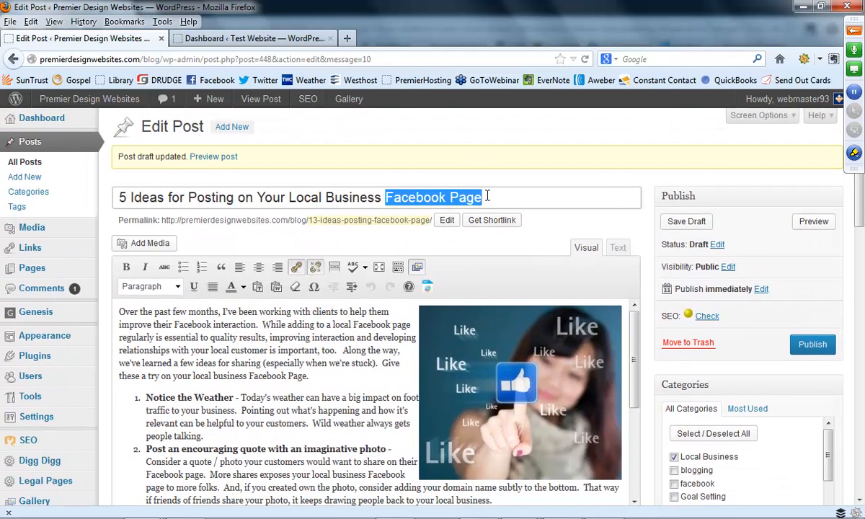
key(ctrl+c)
click(257, 198)
key(ctrl+v)
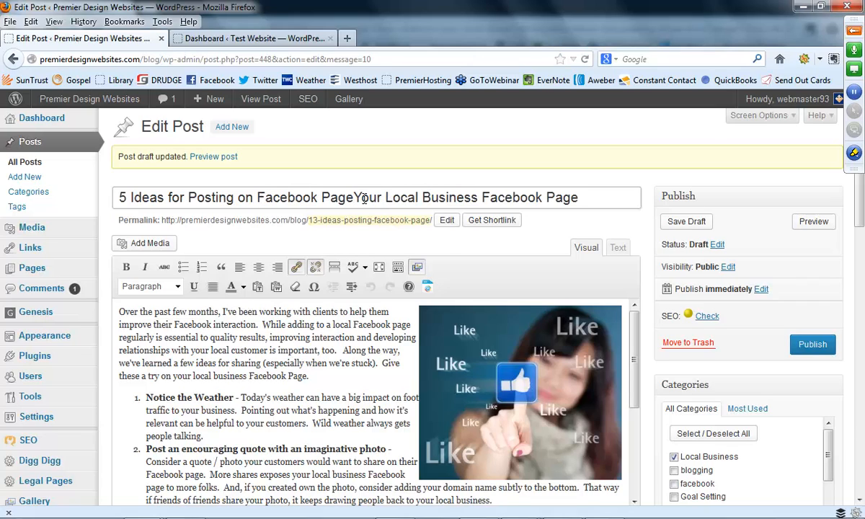
text(for)
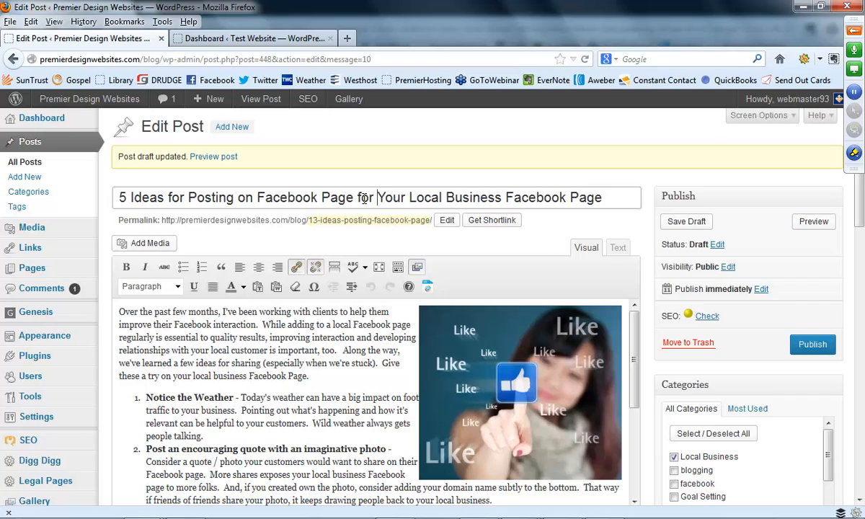
drag(502, 197, 611, 192)
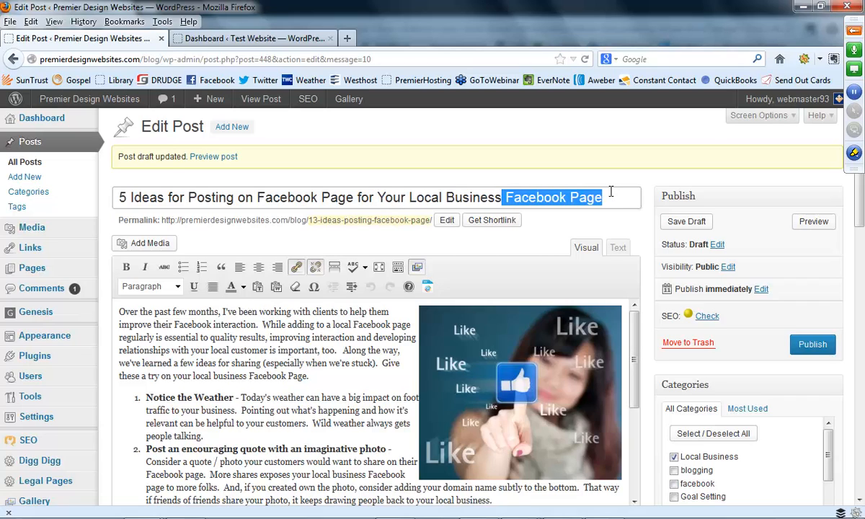
key(BackSpace)
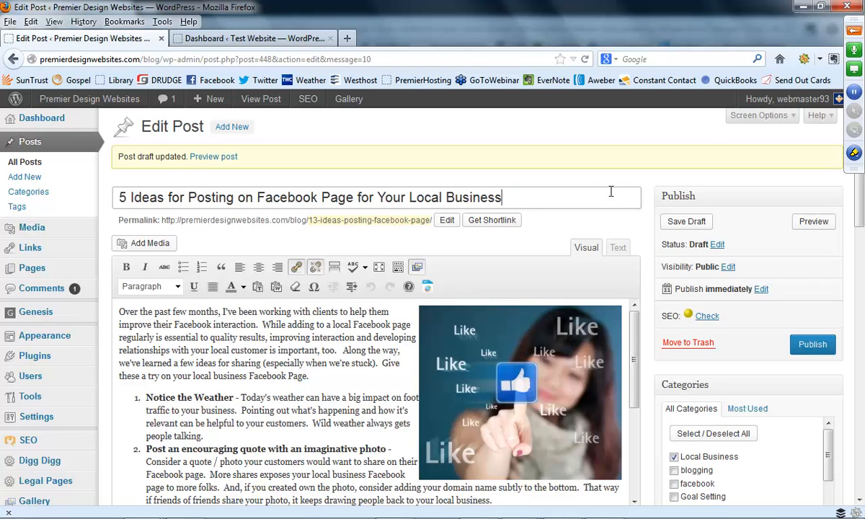
click(324, 364)
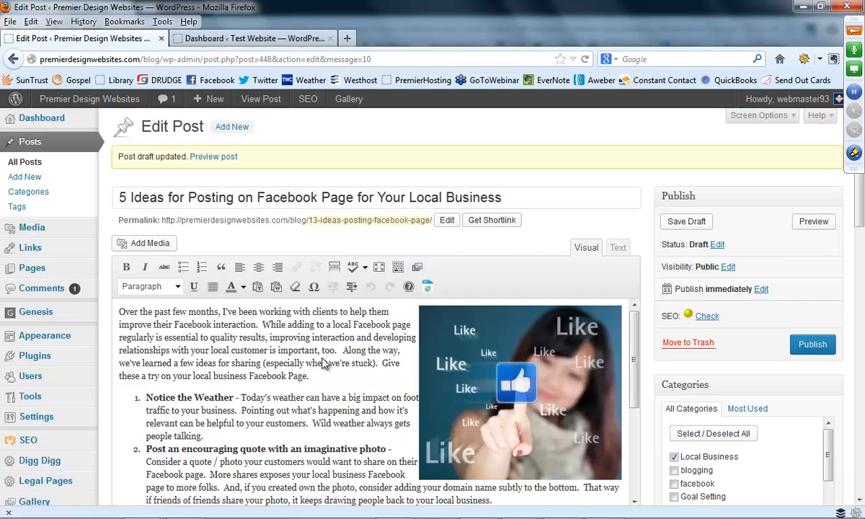
Step: Copy the snippet preview title "5 Ideas for Posting on Facebook Page for Your Local Business" into the Yoast SEO title
scroll(324, 364, down, 4)
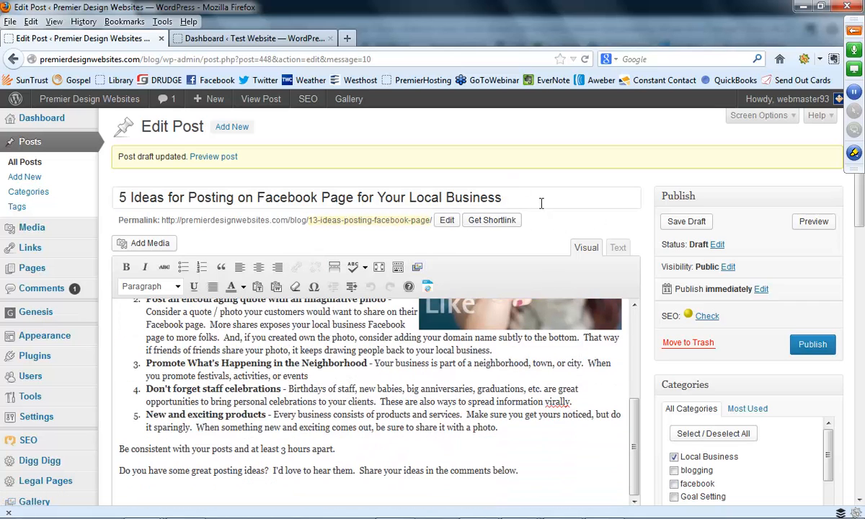
scroll(535, 225, down, 10)
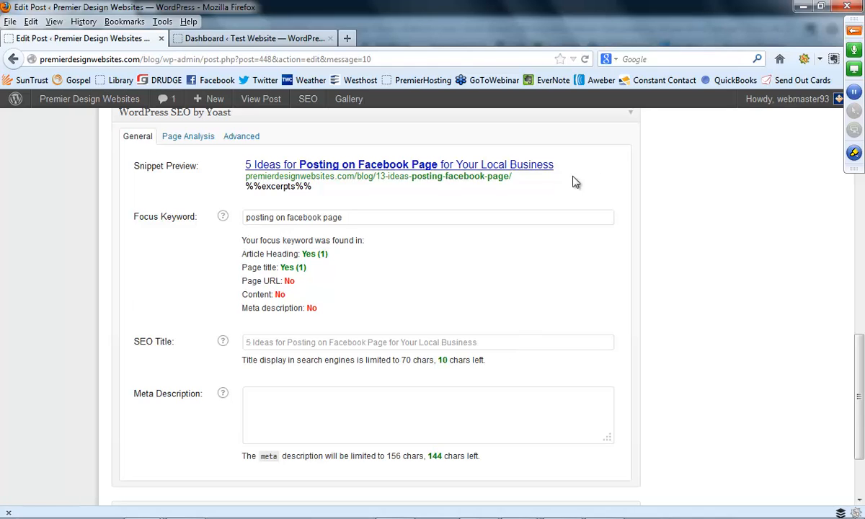
drag(566, 170, 245, 165)
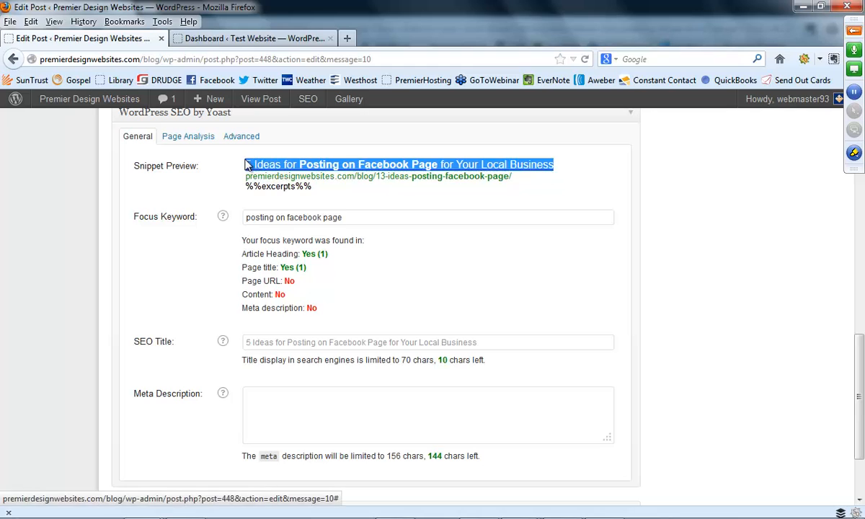
click(493, 344)
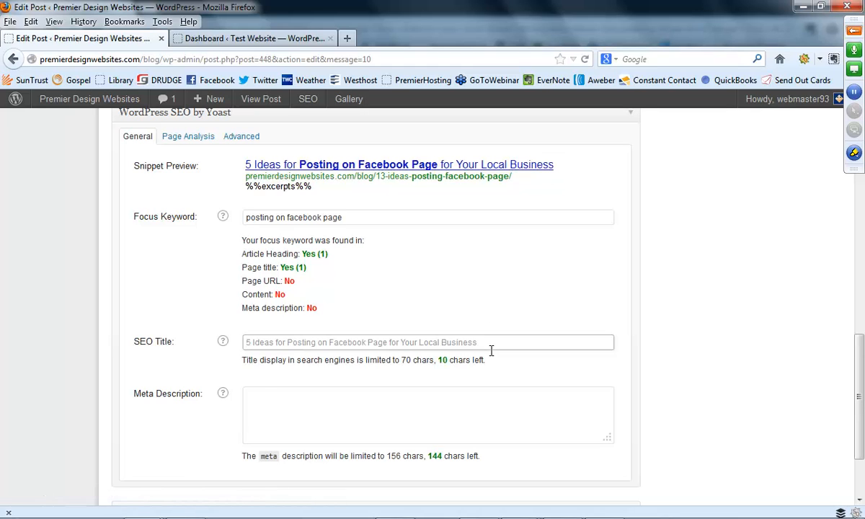
click(491, 349)
key(ctrl+v)
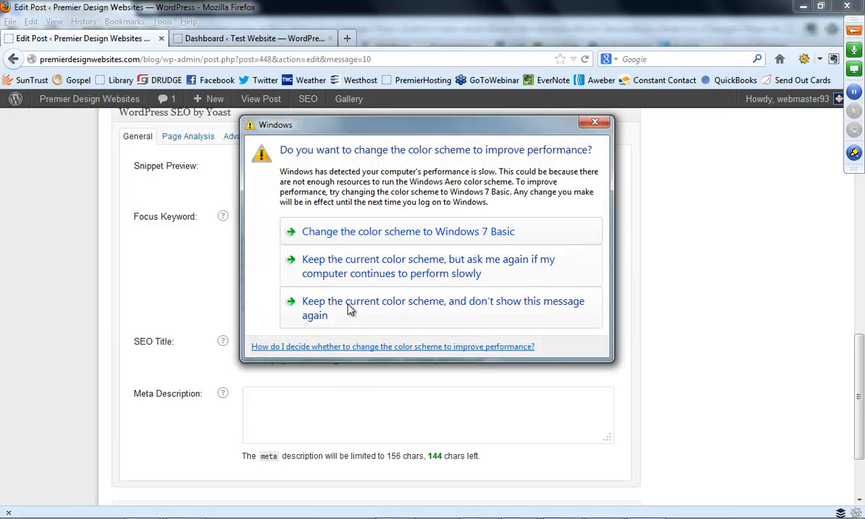
Step: Keep the current color scheme without showing the prompt again and place the cursor in the empty Yoast meta description
click(443, 322)
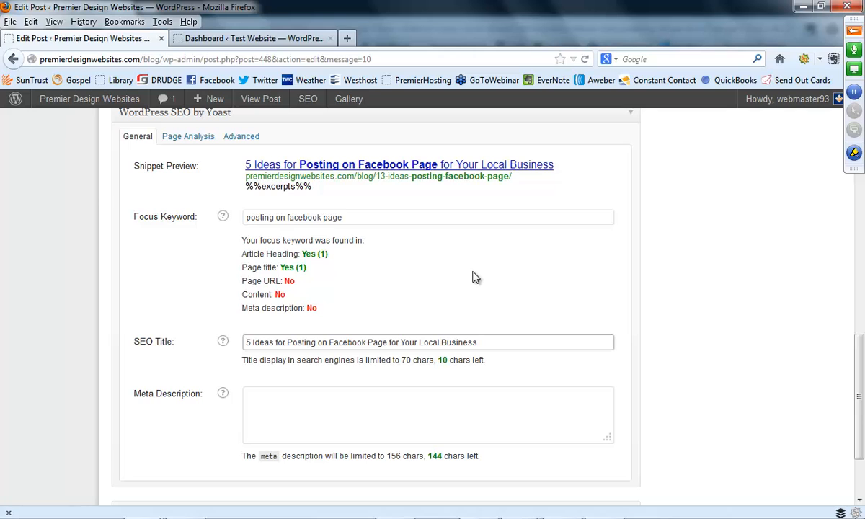
scroll(473, 276, down, 2)
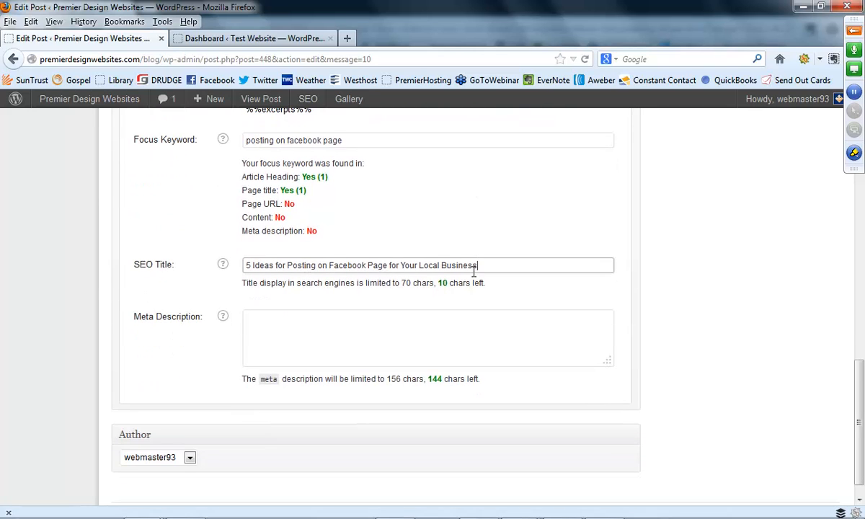
scroll(463, 231, up, 2)
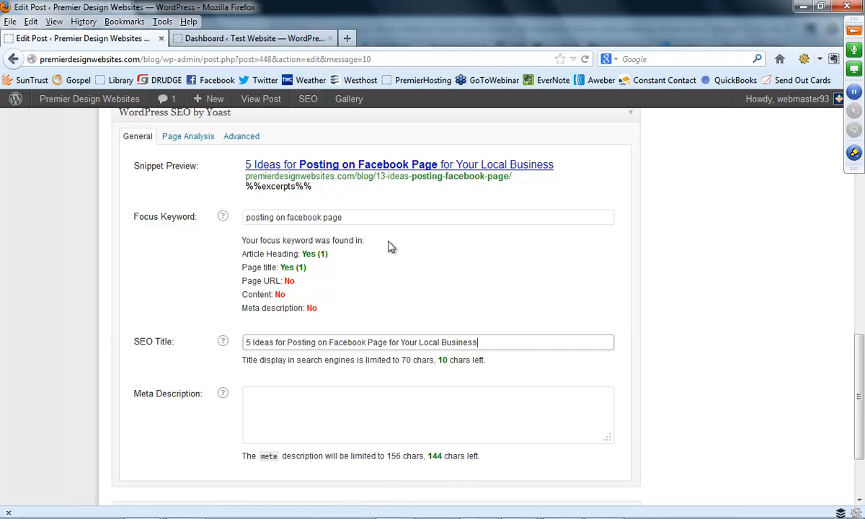
key(alt+Tab)
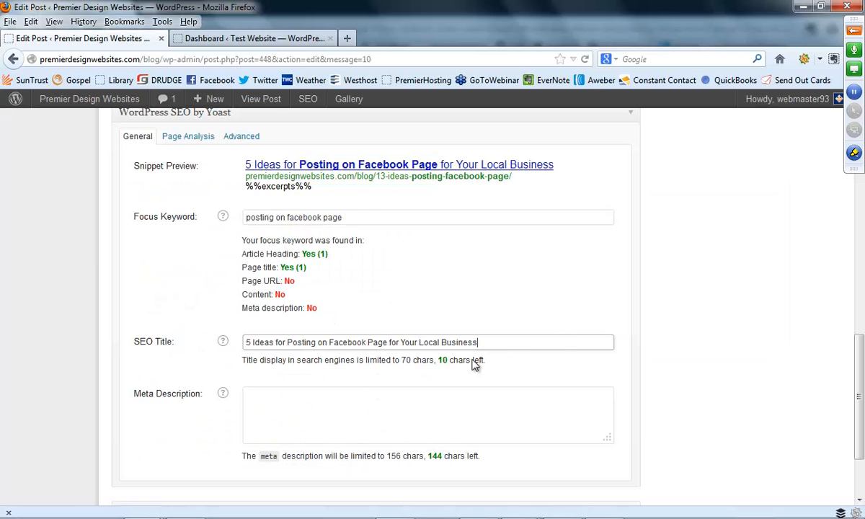
click(295, 395)
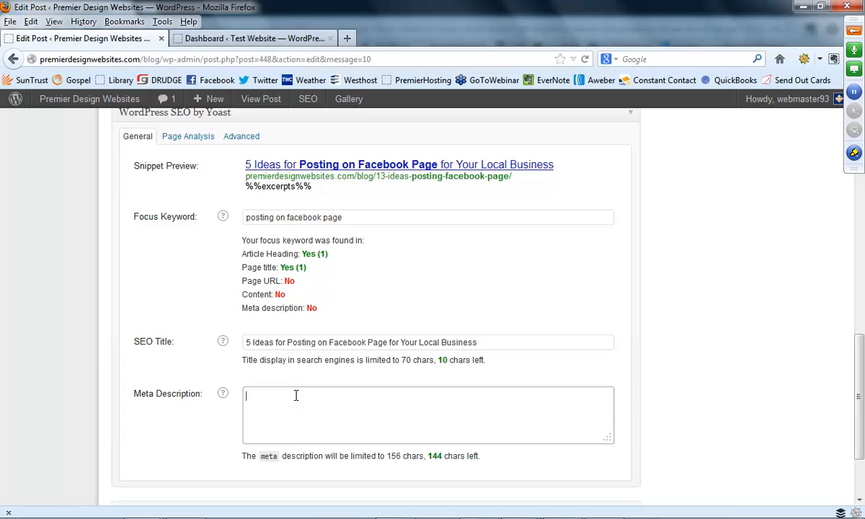
text(P)
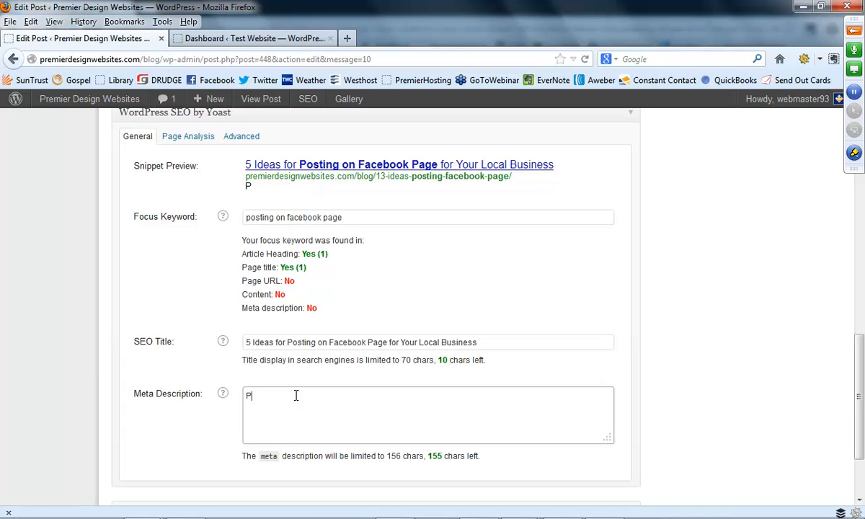
text(g)
key(BackSpace)
text(osting on your)
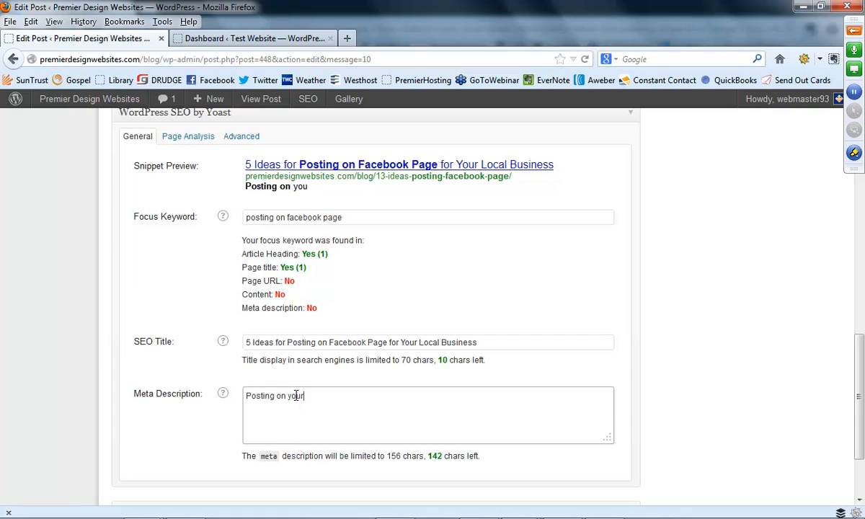
key(BackSpace)
key(BackSpace)
key(BackSpace)
key(BackSpace)
text(Your Facebook )
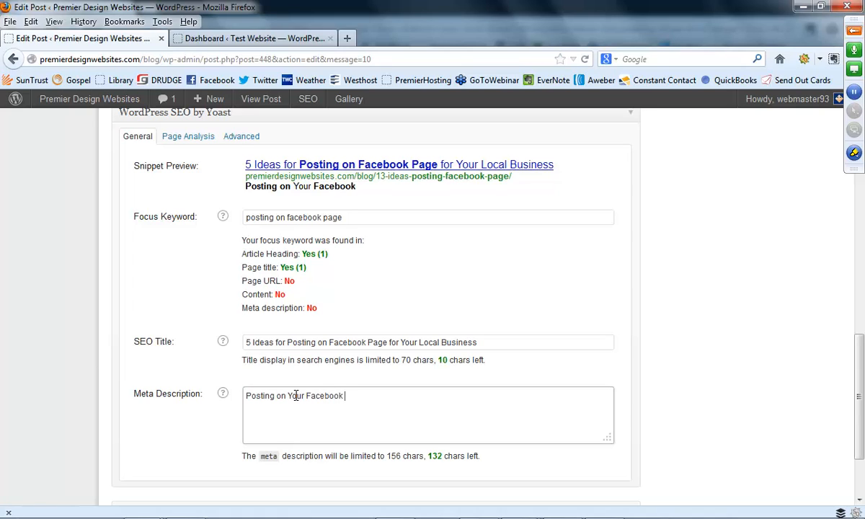
text(Page can be)
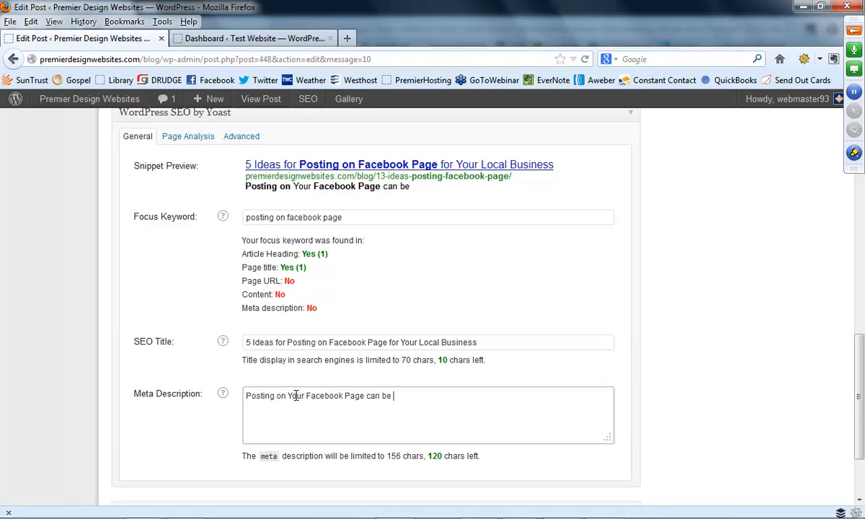
key(BackSpace)
key(BackSpace)
key(BackSpace)
key(BackSpace)
key(BackSpace)
key(BackSpace)
key(BackSpace)
key(BackSpace)
key(BackSpace)
key(BackSpace)
key(BackSpace)
key(BackSpace)
key(BackSpace)
key(BackSpace)
key(BackSpace)
key(BackSpace)
key(BackSpace)
key(BackSpace)
key(BackSpace)
key(BackSpace)
key(BackSpace)
Step: Write the meta description "Coming up with ideas for posting on your Facebook Page can be challenging. Here are a few ideas to get your started."
text(C)
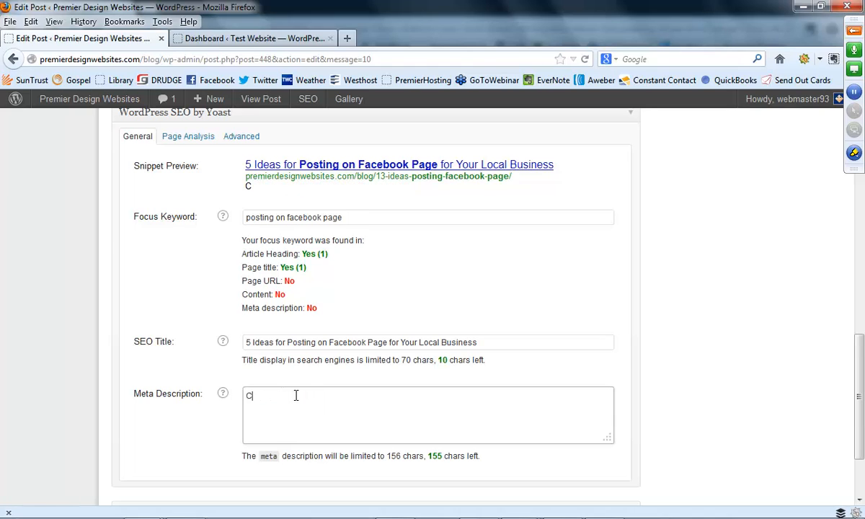
text(oming up with ide)
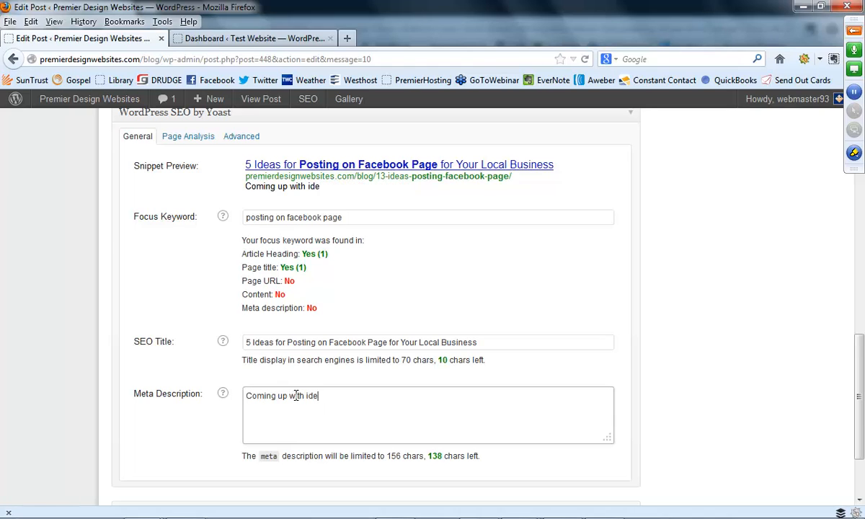
text(as of what)
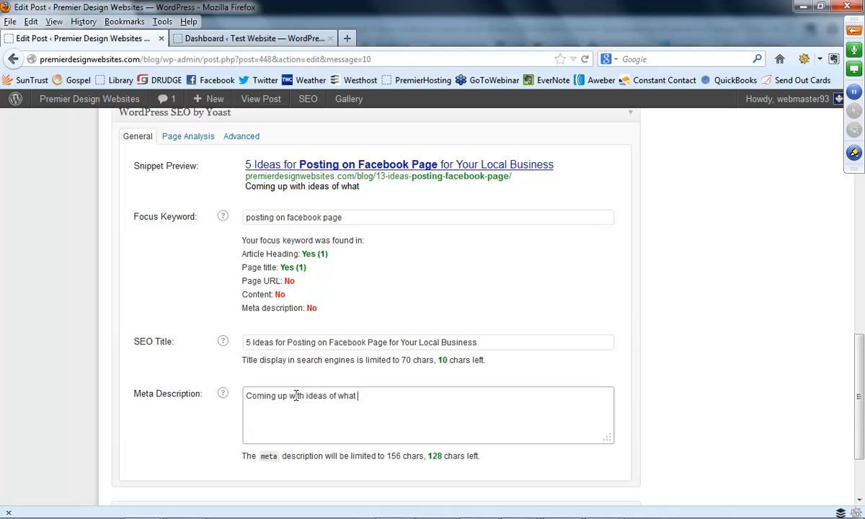
key(BackSpace)
key(BackSpace)
key(BackSpace)
key(BackSpace)
key(BackSpace)
key(BackSpace)
key(BackSpace)
text(for posting on )
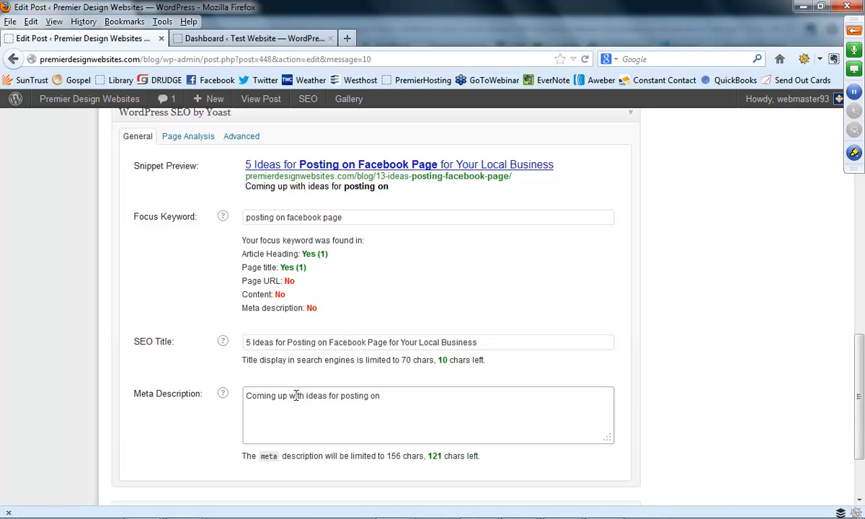
text(your )
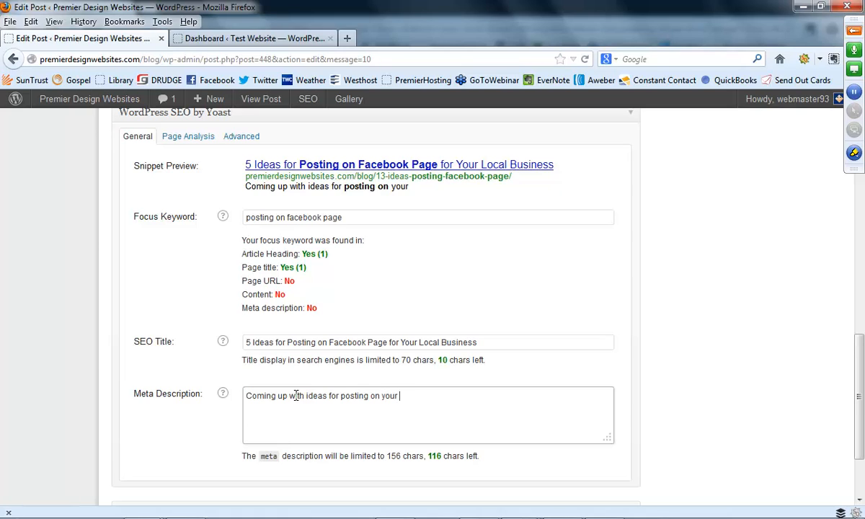
text(Facebook P)
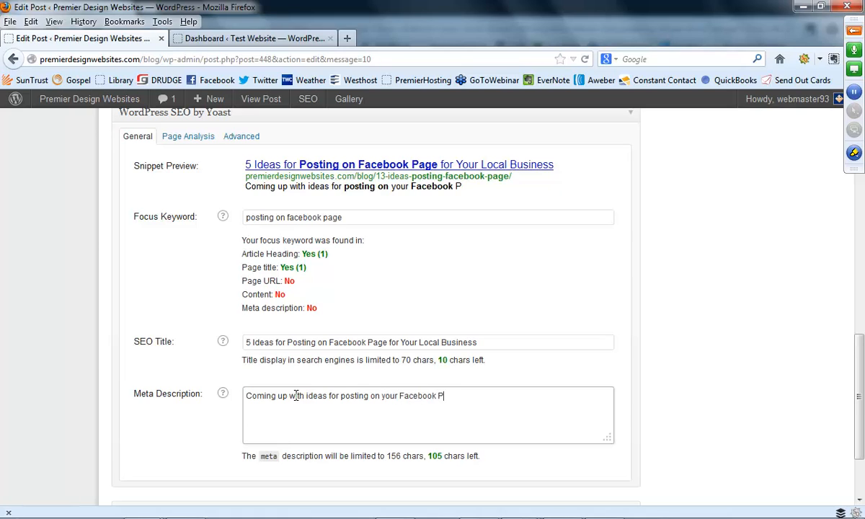
text(age can be chal)
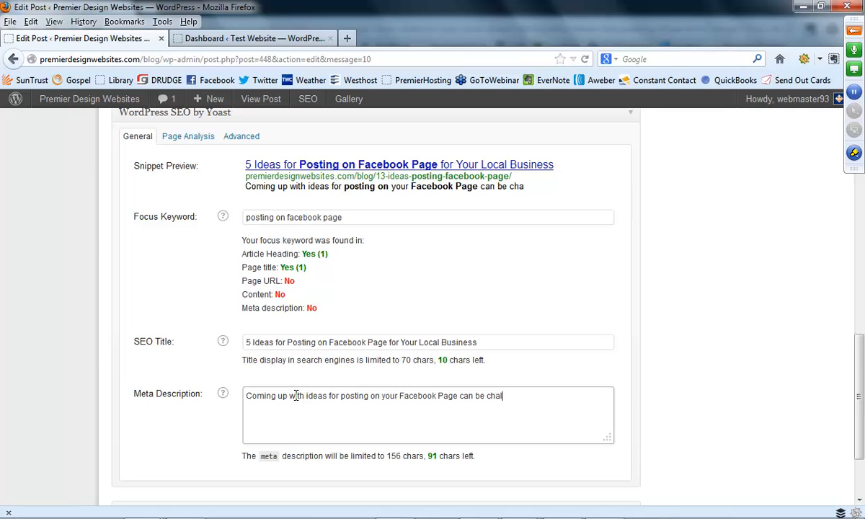
text(lenging)
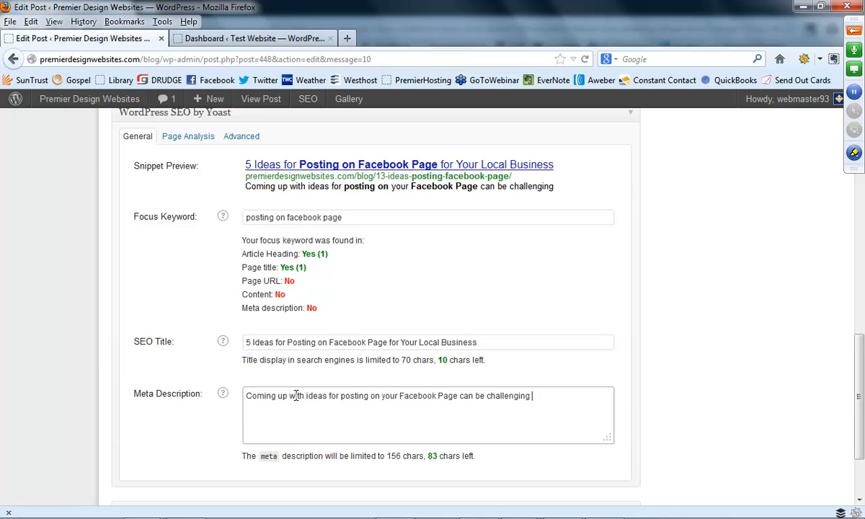
text(.  Here are )
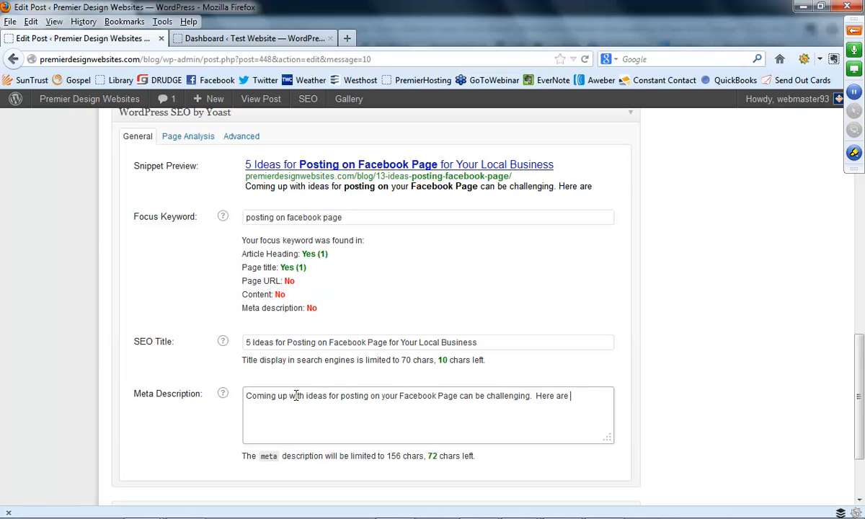
text(a few)
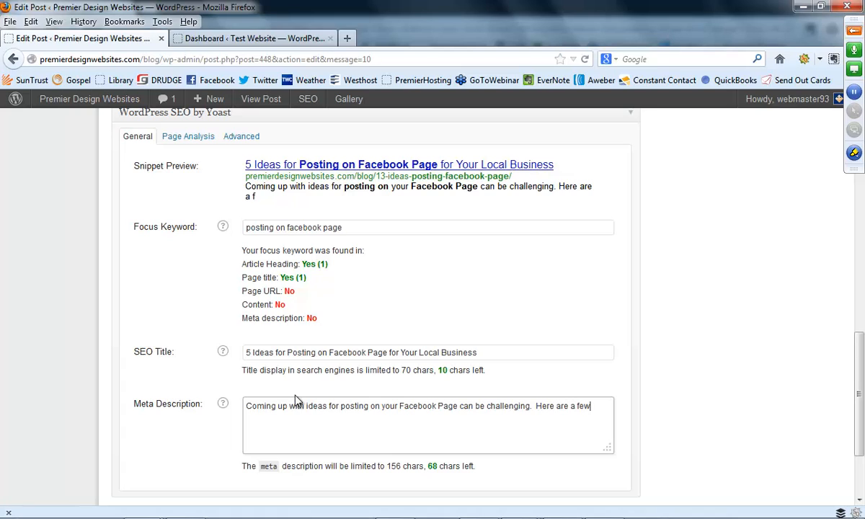
text( ideas to get your started)
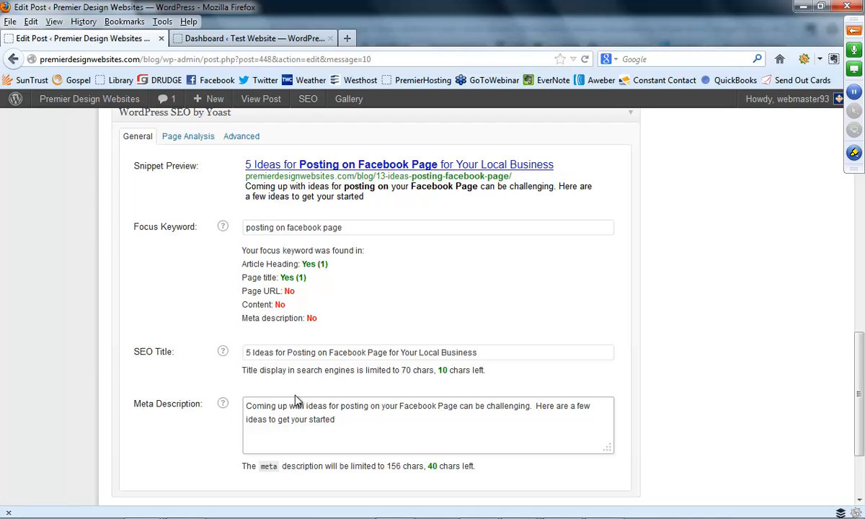
text(.)
Step: Remove "your" before "Facebook Page" in the meta description so that it contains the exact focus keyword
scroll(666, 446, down, 2)
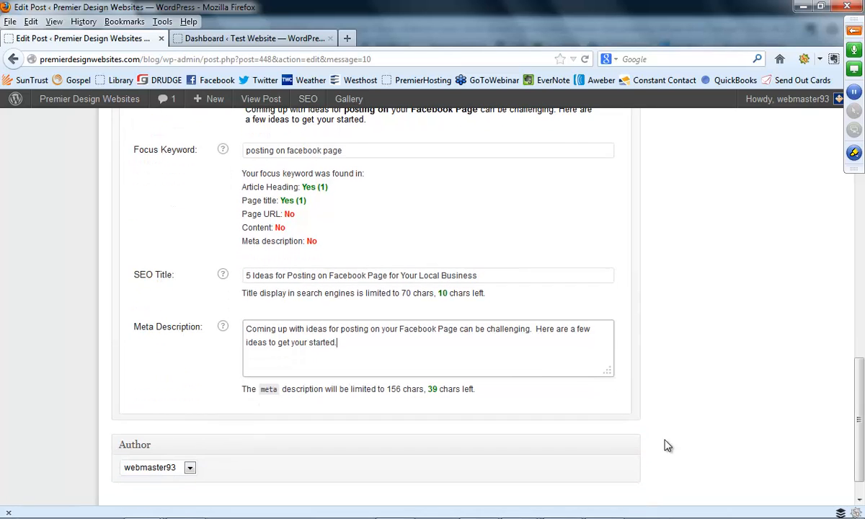
scroll(666, 445, up, 2)
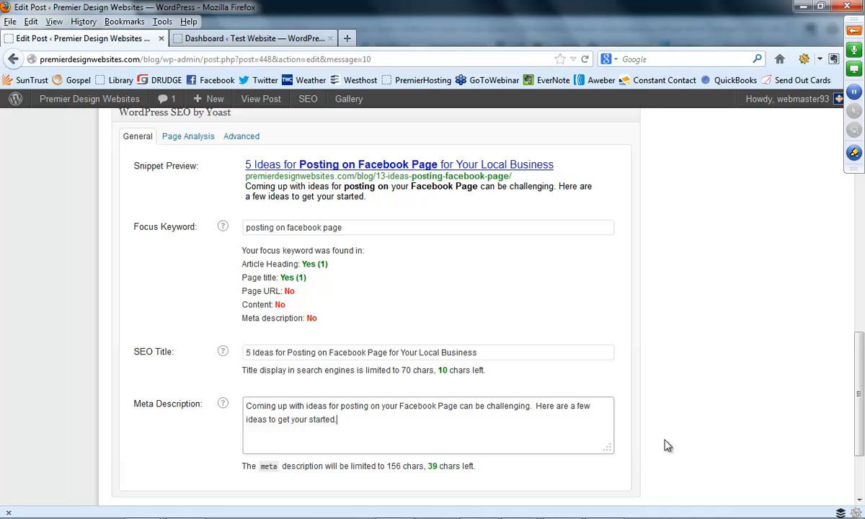
click(326, 352)
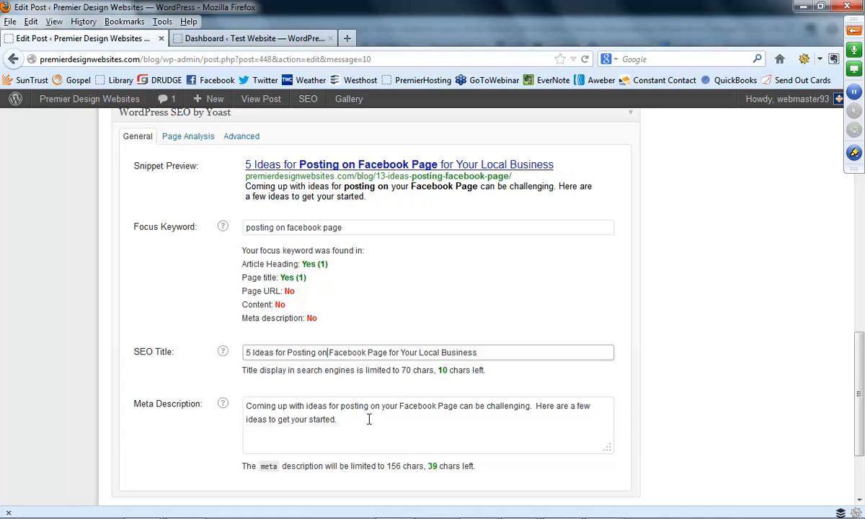
double_click(390, 407)
key(BackSpace)
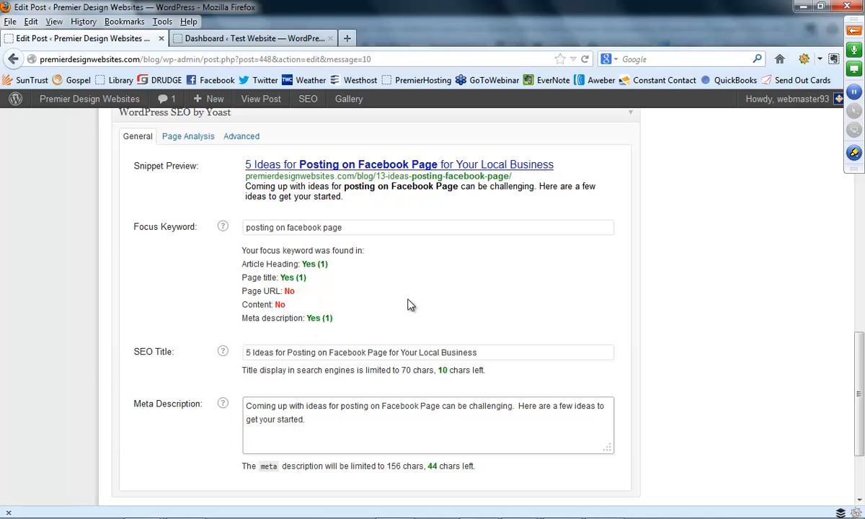
Step: Copy "Coming up with ideas for posting on Facebook Page can be challenging." from the meta description to the start of the post's first paragraph
scroll(382, 234, up, 10)
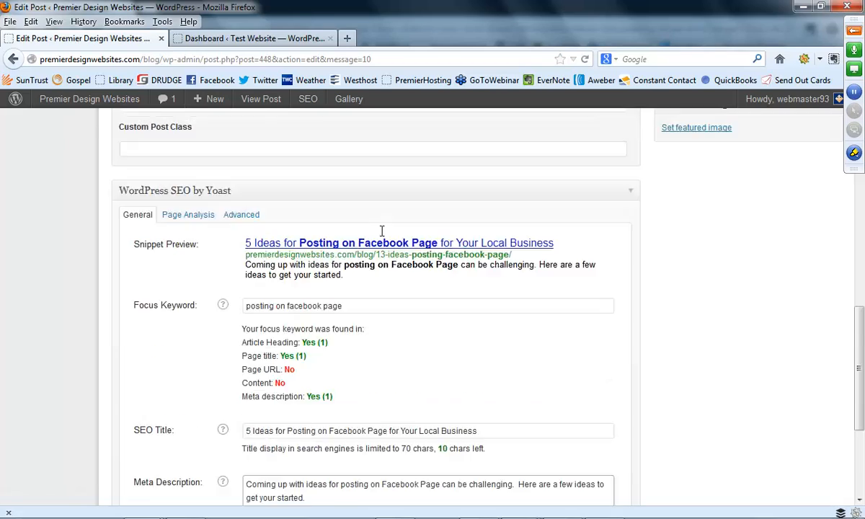
scroll(382, 236, up, 2)
scroll(294, 372, up, 4)
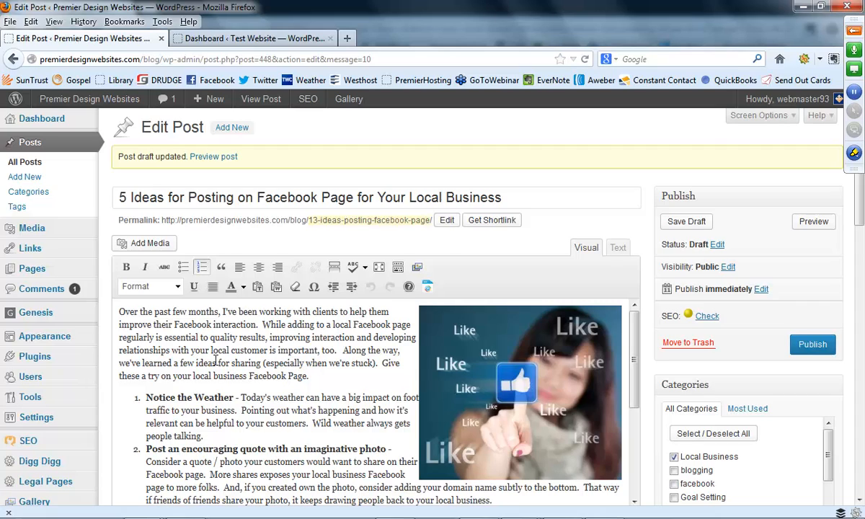
click(120, 314)
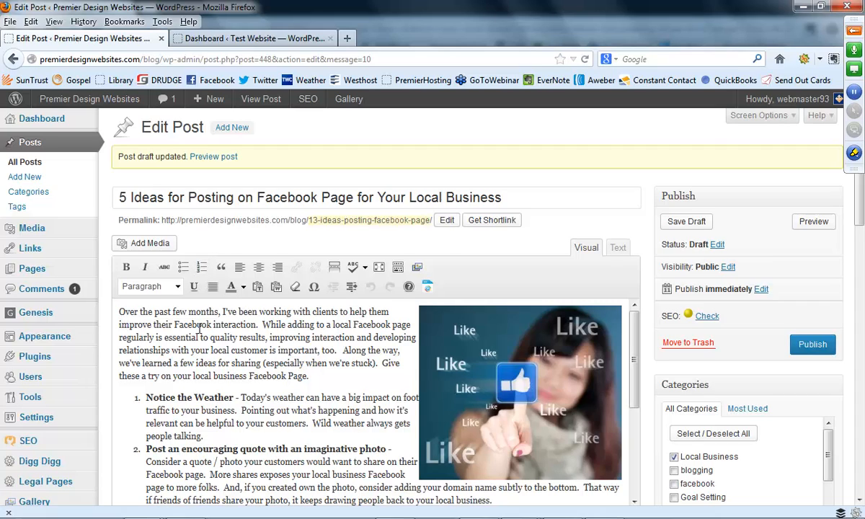
scroll(381, 386, down, 5)
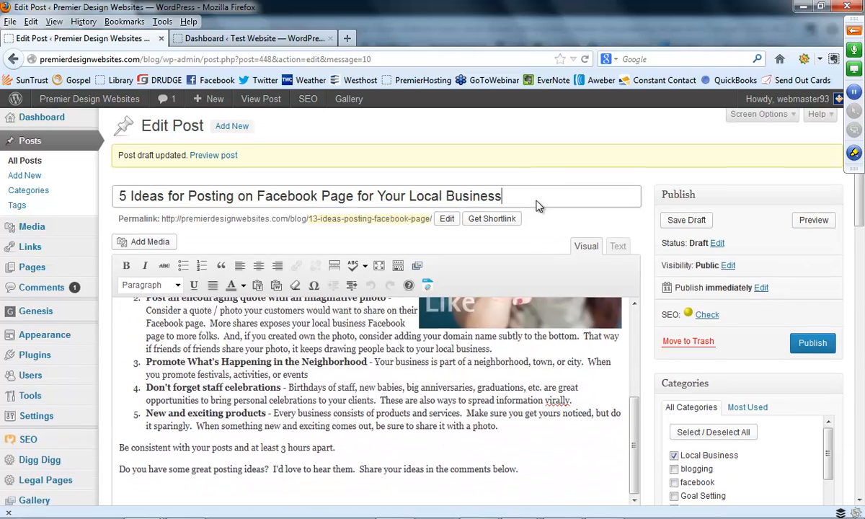
scroll(537, 202, down, 10)
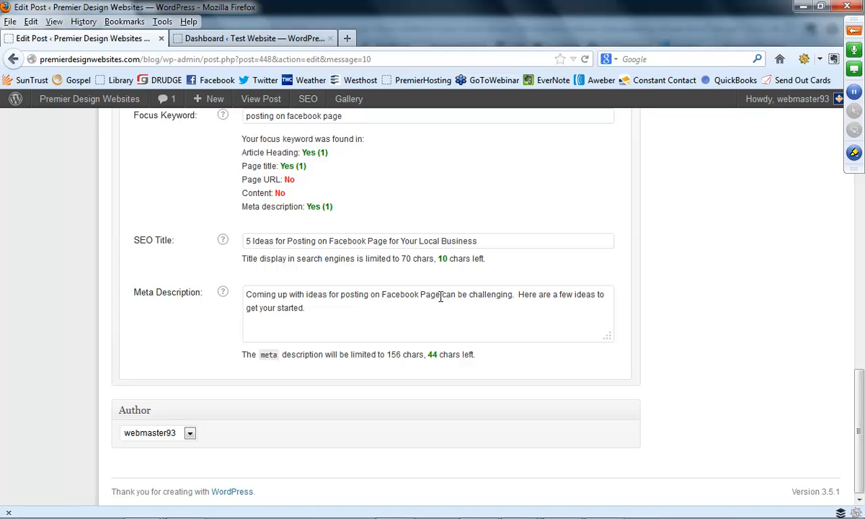
drag(515, 296, 183, 300)
key(ctrl+c)
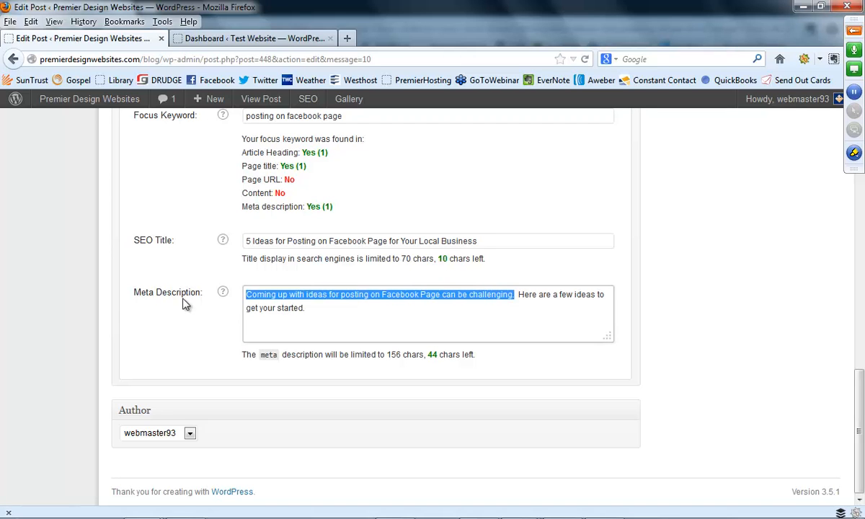
scroll(301, 304, up, 20)
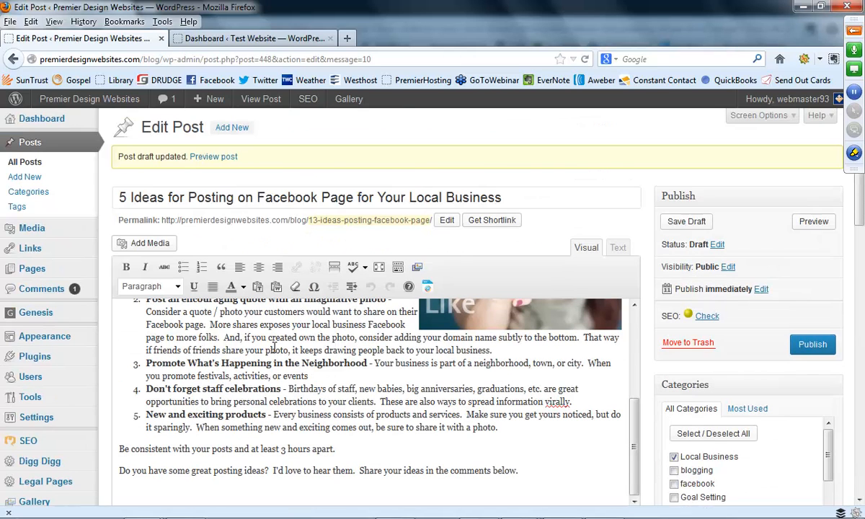
scroll(289, 324, up, 5)
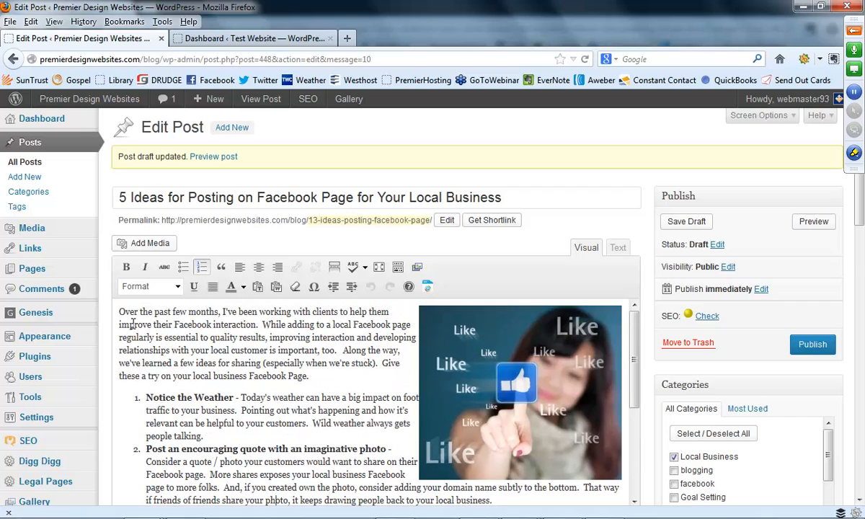
click(118, 315)
key(ctrl+v)
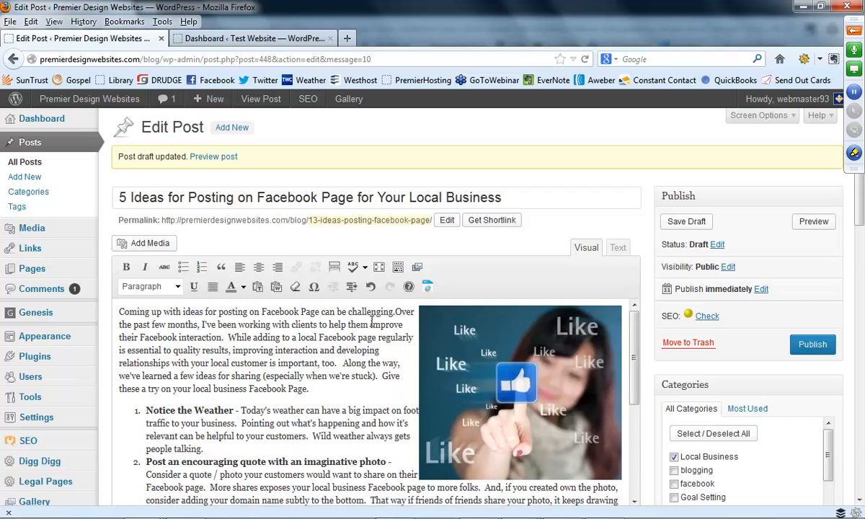
scroll(442, 326, down, 4)
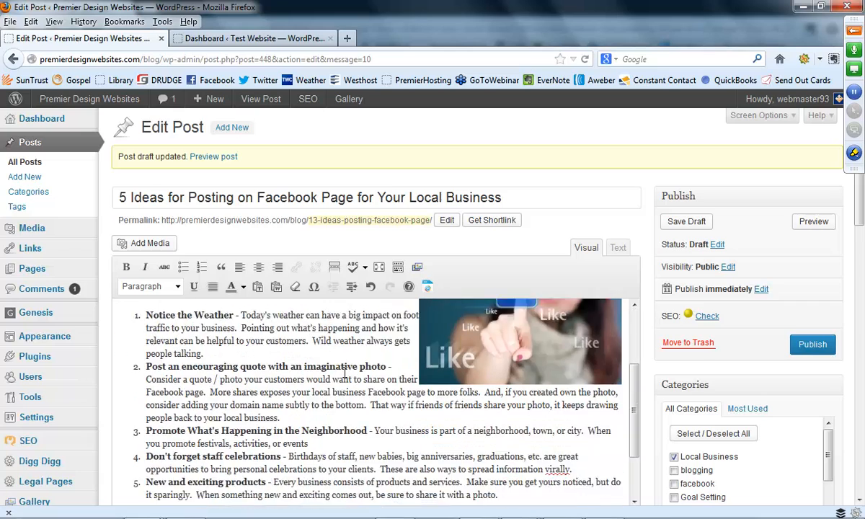
scroll(565, 220, down, 10)
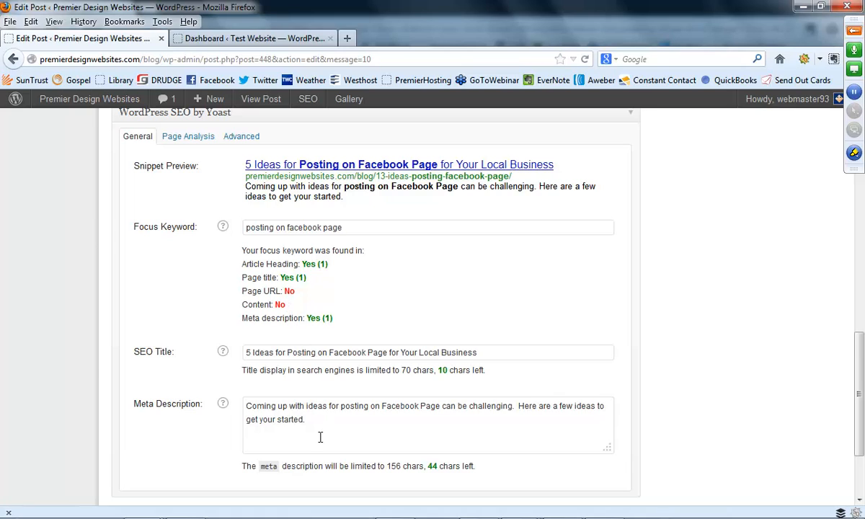
Step: Review the focus keyword check in the Yoast settings and compare it with the wording of the post's body
click(295, 407)
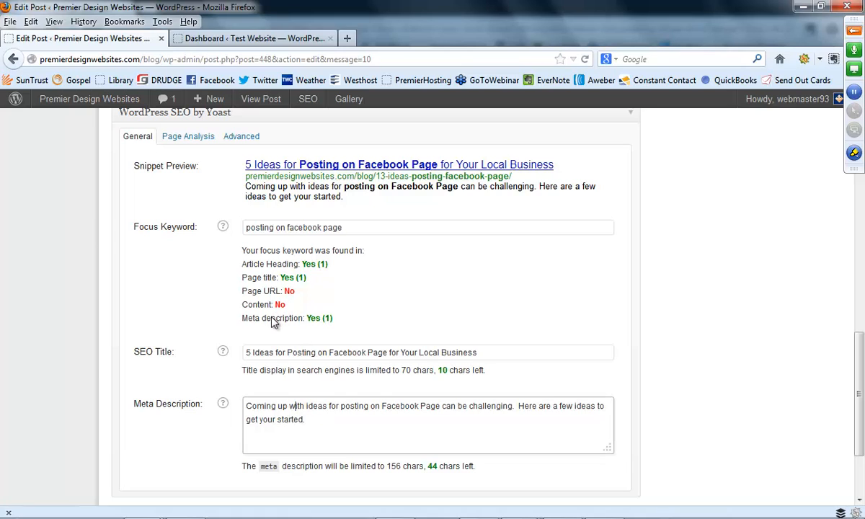
click(326, 421)
scroll(375, 284, up, 10)
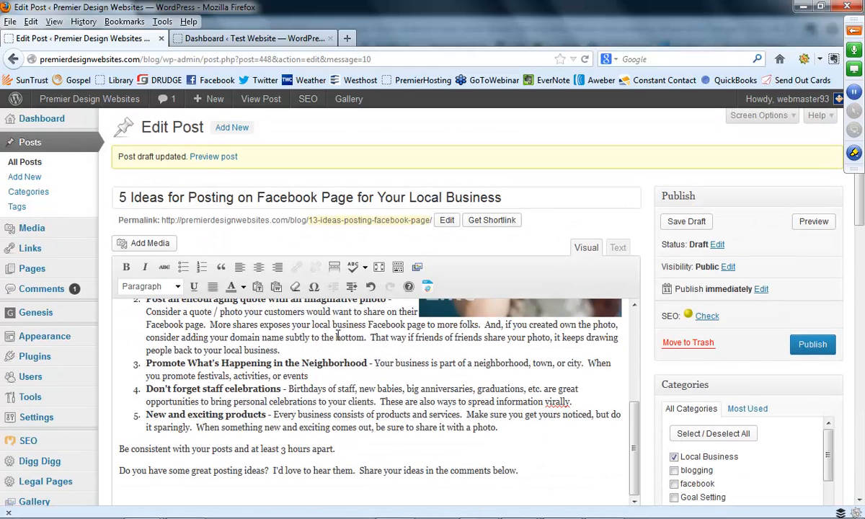
scroll(505, 295, down, 4)
drag(641, 305, 627, 194)
click(601, 308)
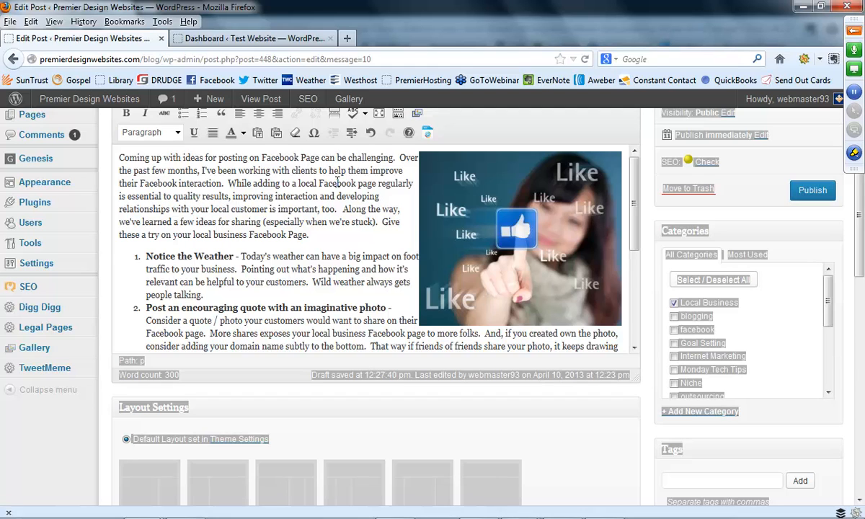
scroll(326, 183, down, 5)
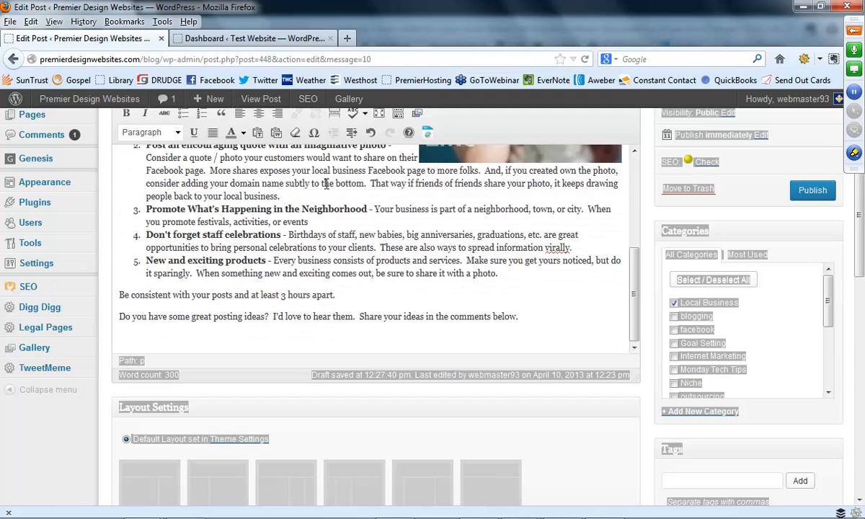
click(496, 216)
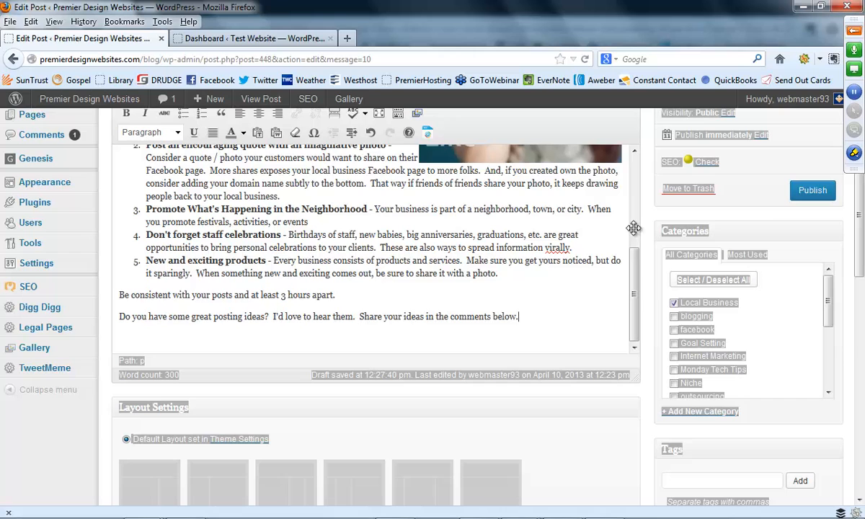
Step: Open Yoast's page analysis and compare its keyword findings with the post's title and content
click(709, 168)
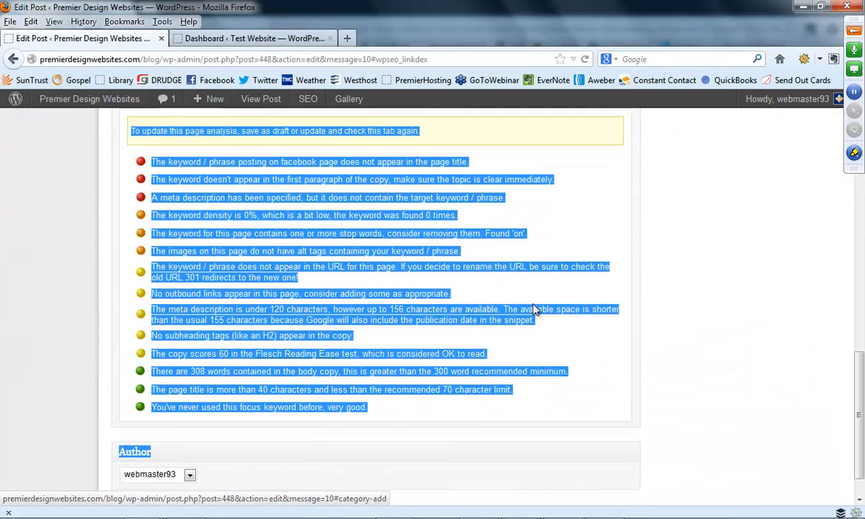
scroll(556, 225, up, 2)
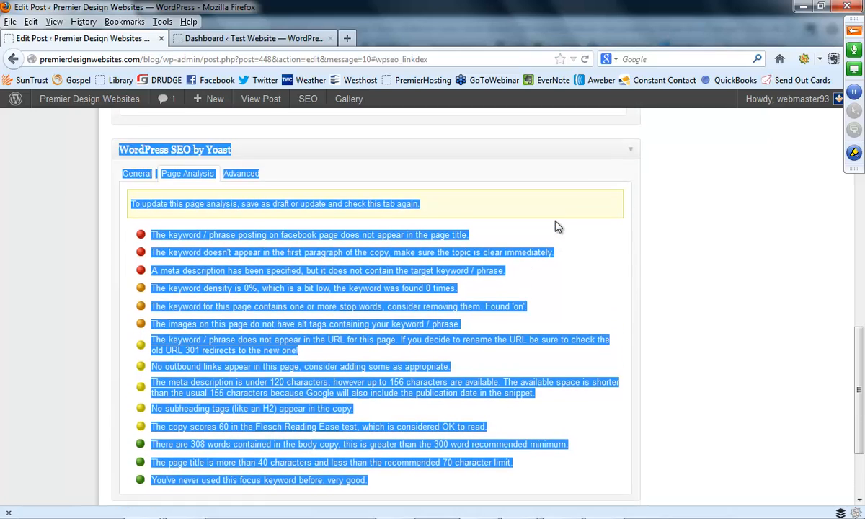
click(556, 226)
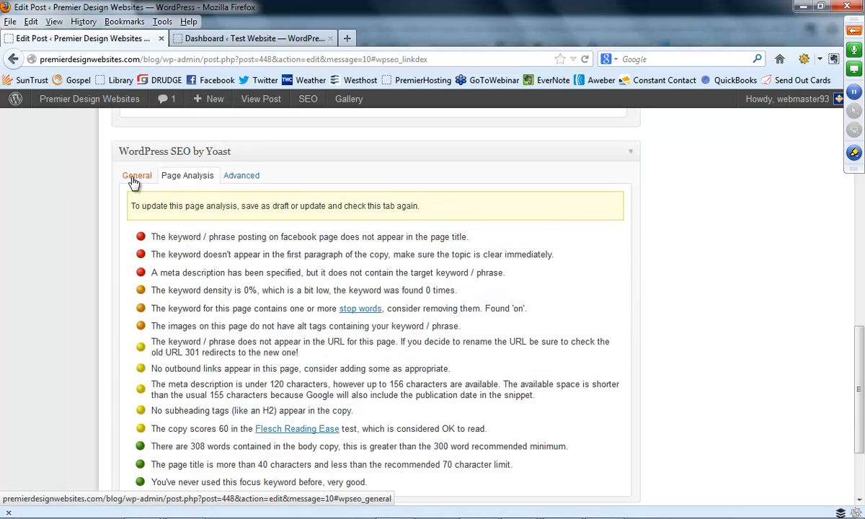
scroll(679, 235, up, 10)
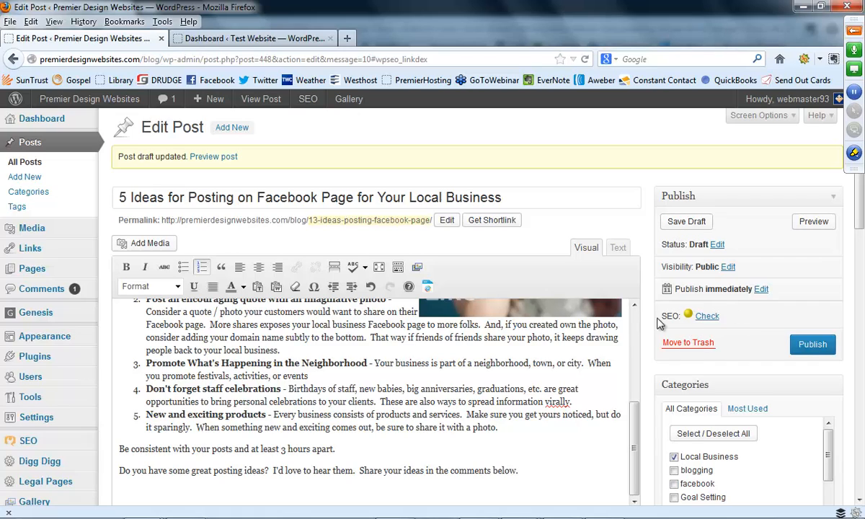
scroll(486, 393, down, 5)
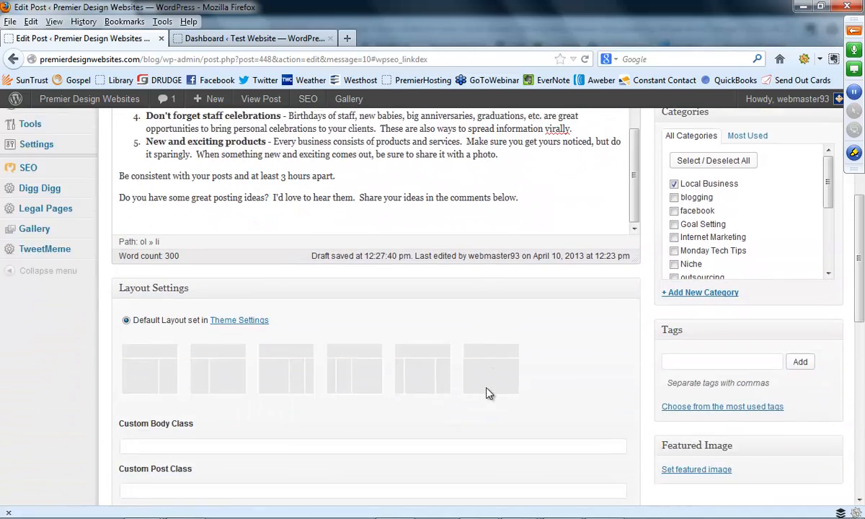
scroll(487, 393, down, 5)
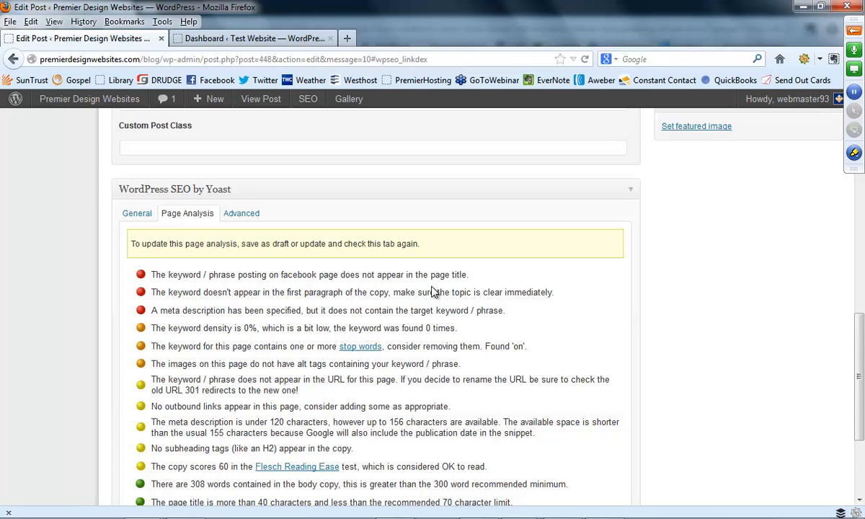
scroll(433, 291, up, 10)
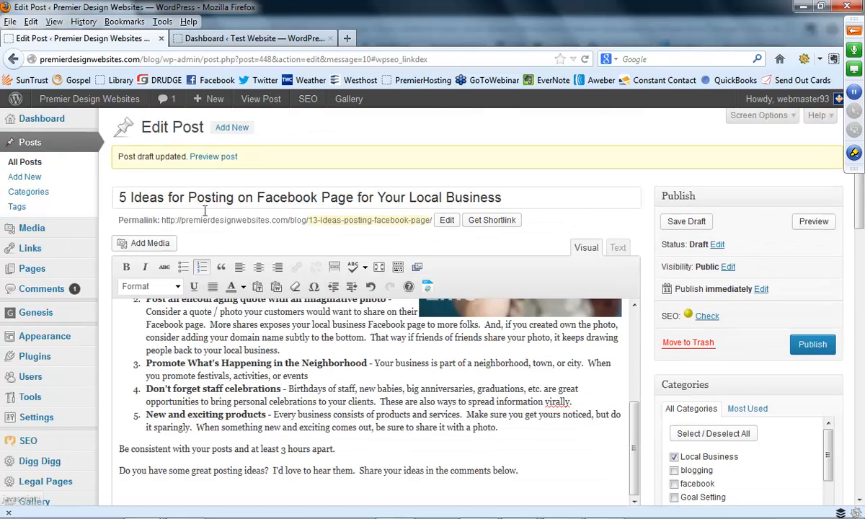
click(338, 198)
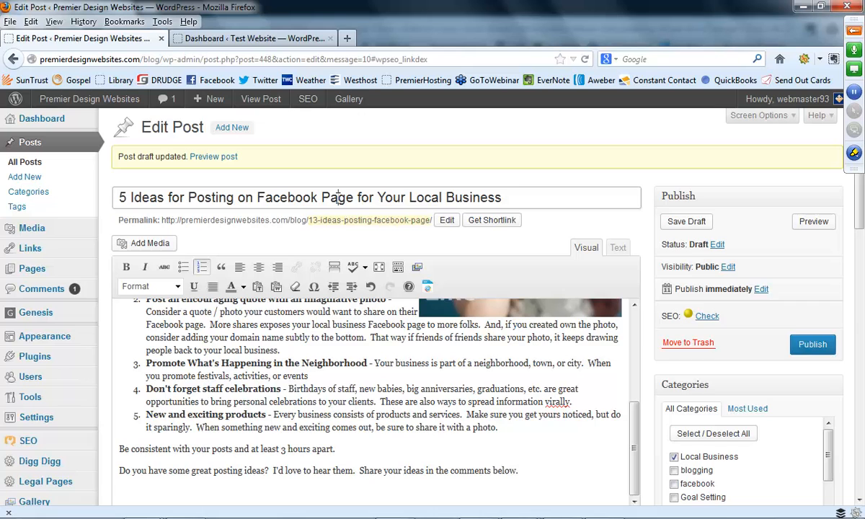
scroll(338, 198, down, 10)
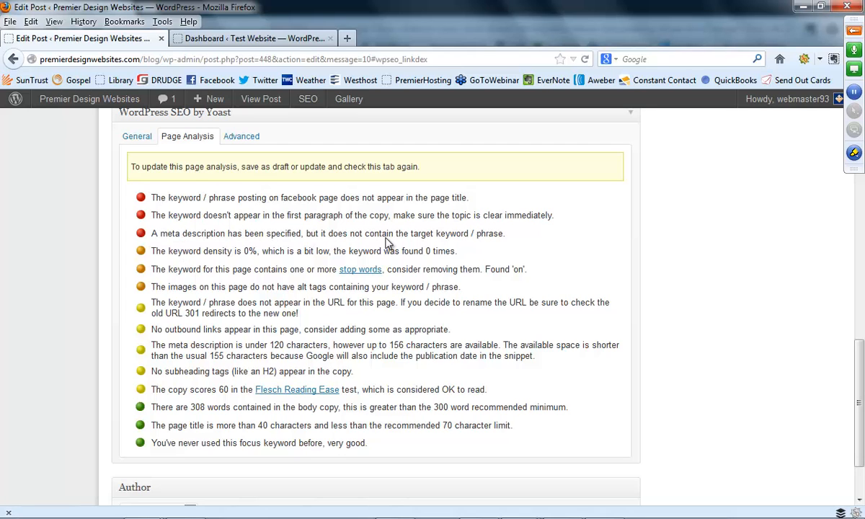
Step: Capitalize "Facebook" in the Yoast focus keyword so that it reads "posting on Facebook page"
scroll(495, 244, up, 5)
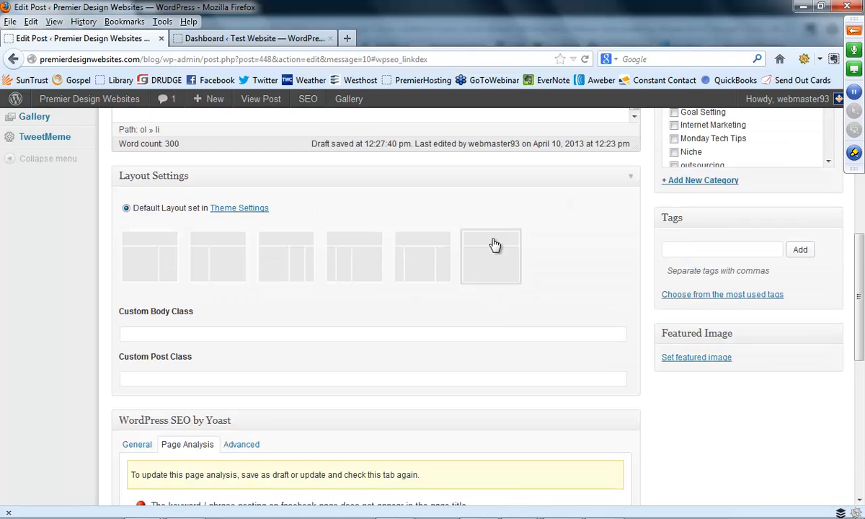
click(137, 444)
scroll(326, 330, down, 5)
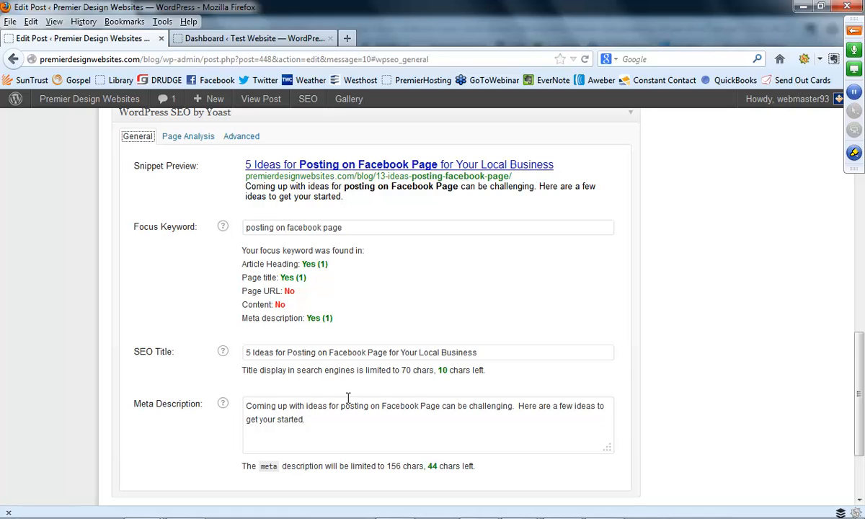
click(288, 227)
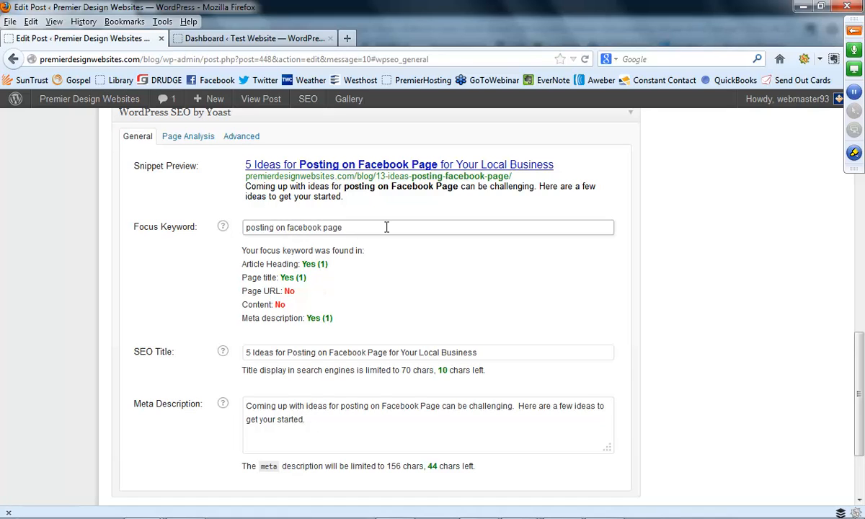
text(F)
key(Delete)
Step: Change "Page" to lowercase "page" in the meta description to match the focus keyword
click(425, 409)
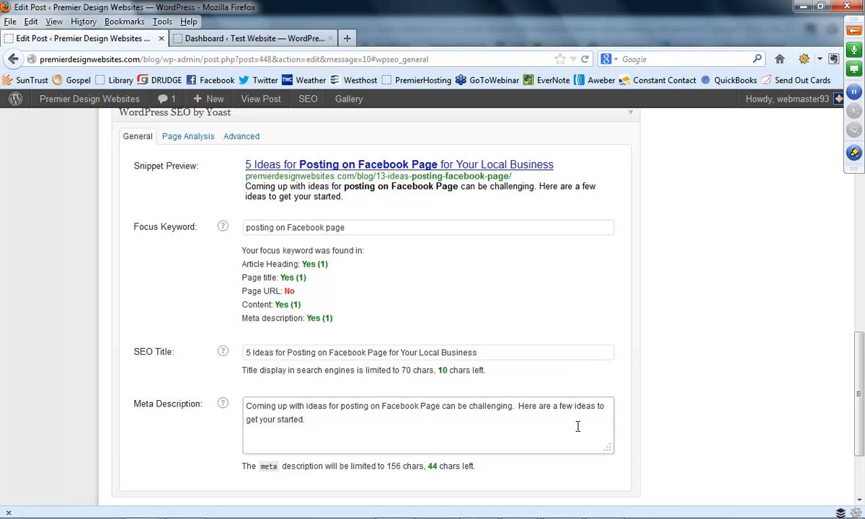
key(BackSpace)
text([)
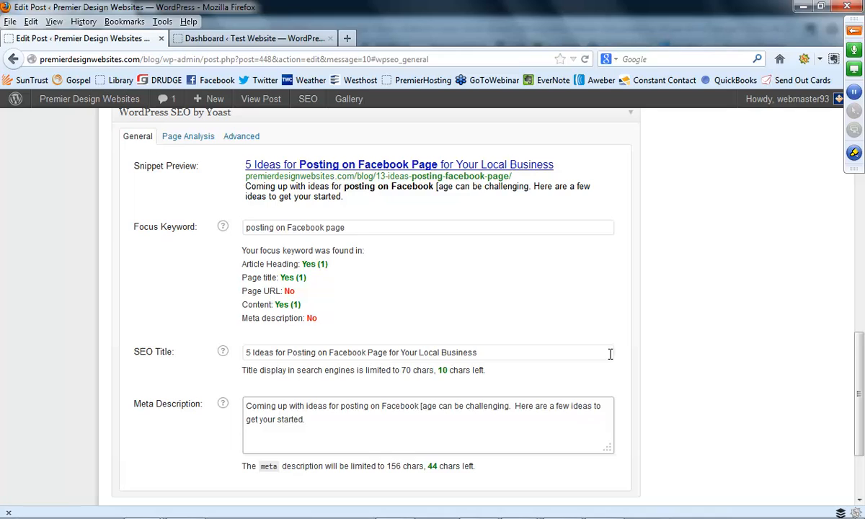
click(521, 351)
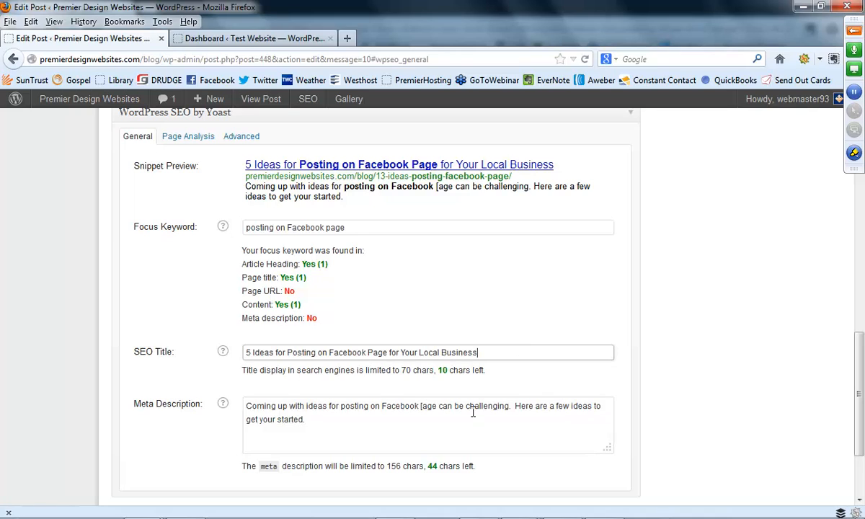
click(494, 417)
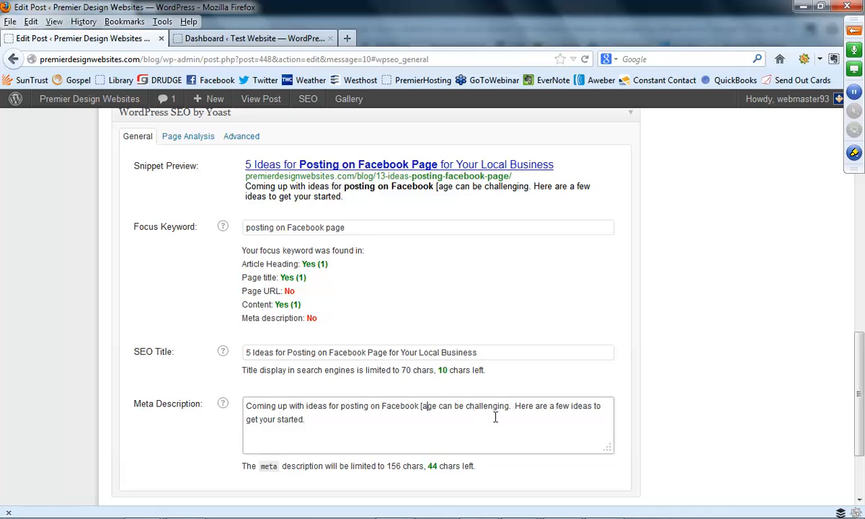
key(BackSpace)
text(p)
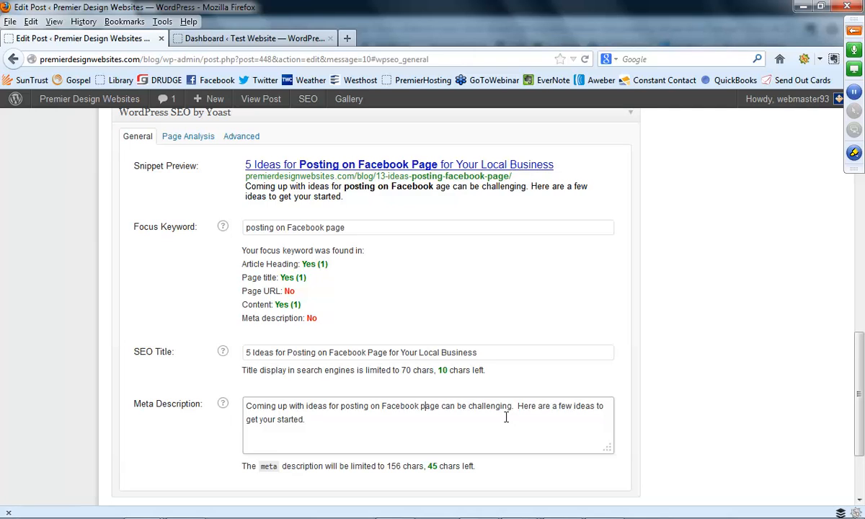
Step: Change "Page" to lowercase "page" in the first sentence of the post's opening paragraph
click(544, 332)
scroll(544, 331, up, 15)
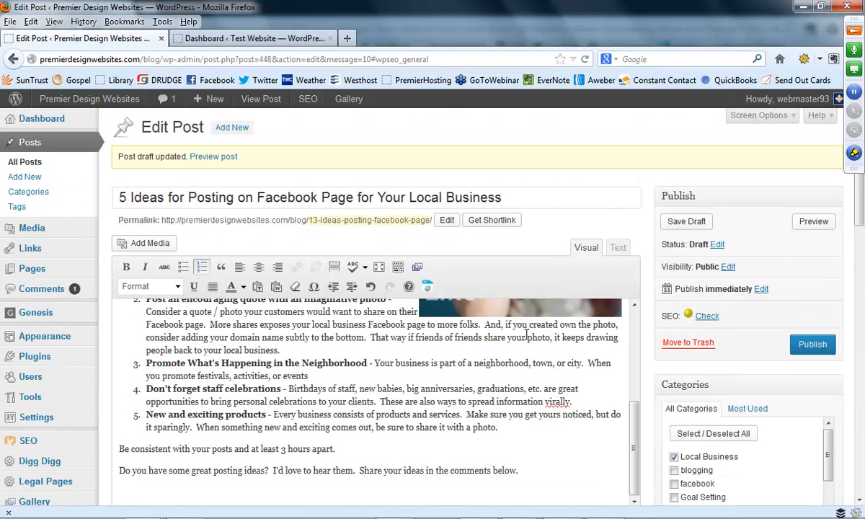
scroll(287, 358, up, 3)
scroll(287, 358, up, 1)
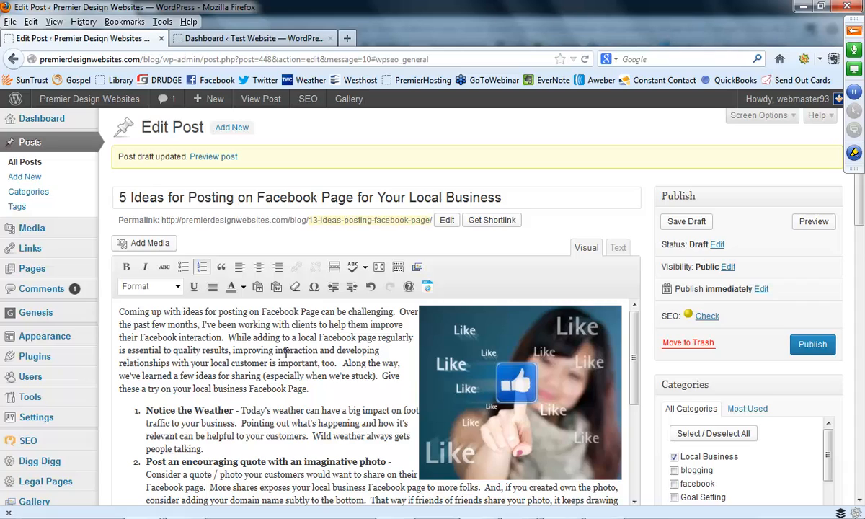
click(304, 313)
key(BackSpace)
text(p)
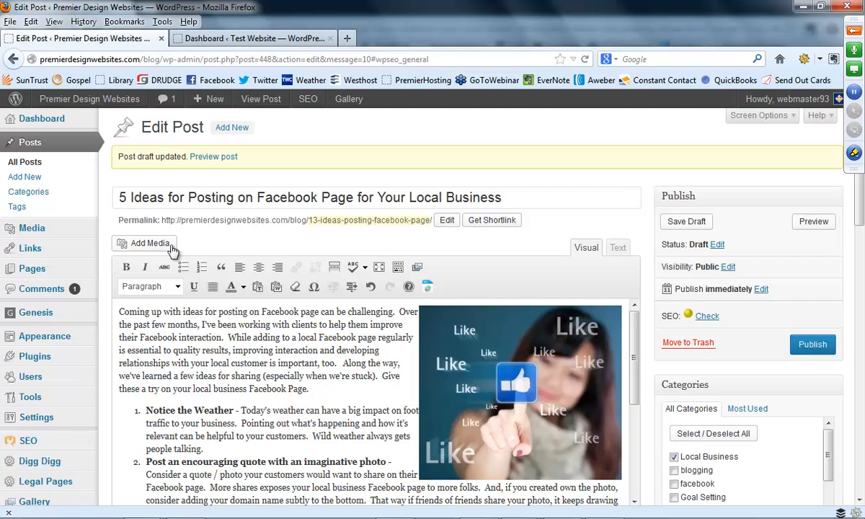
Step: Insert "on-" before "facebook-page" in the permalink slug so that the URL contains the full focus keyword
click(447, 222)
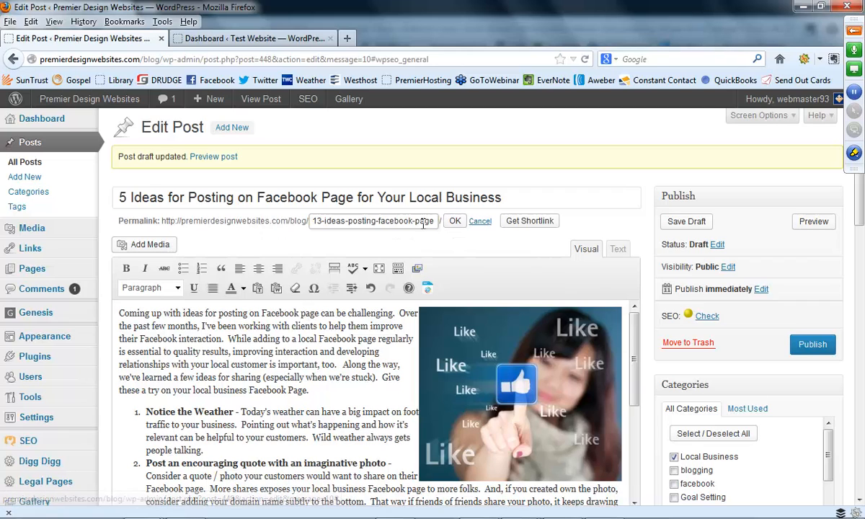
click(379, 221)
text(on-)
click(457, 221)
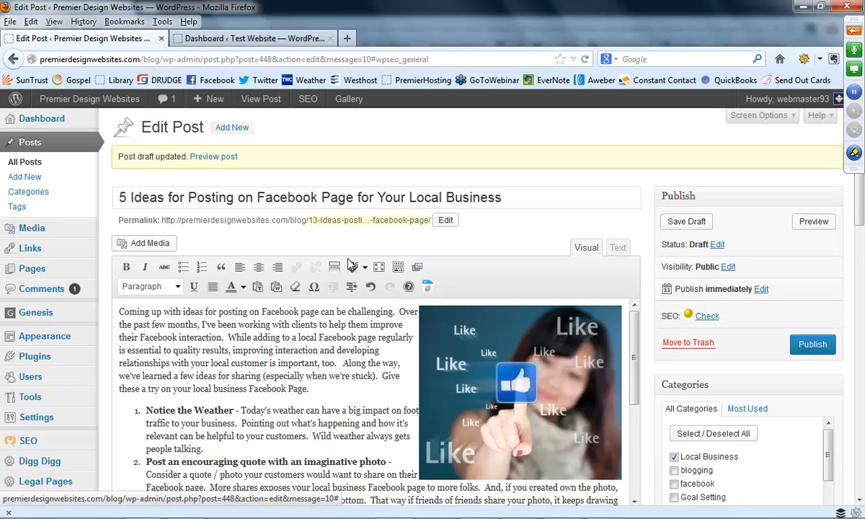
Step: Recheck where Yoast finds the focus keyword in the heading, page title, URL, content and meta description
scroll(332, 252, down, 10)
scroll(347, 265, down, 5)
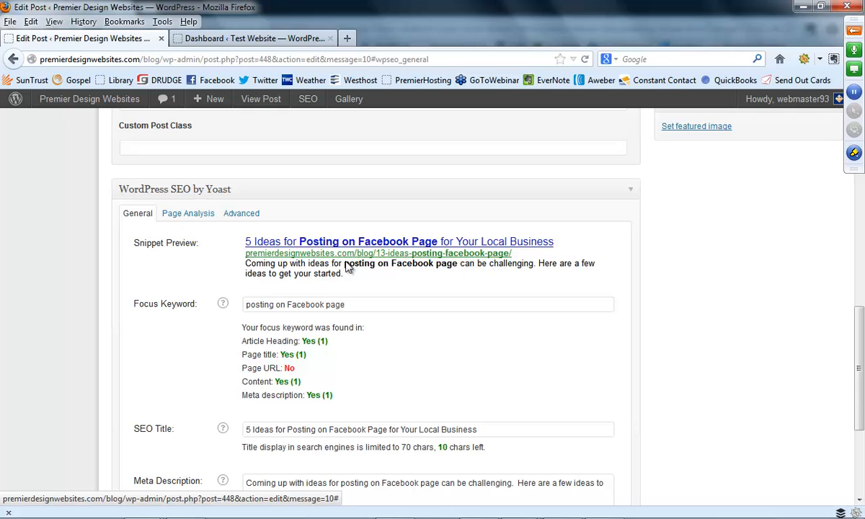
click(386, 305)
scroll(384, 304, down, 5)
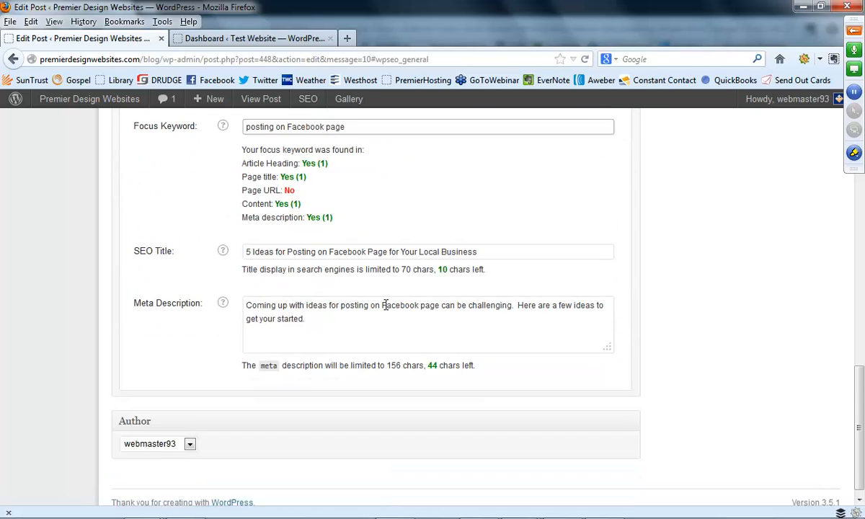
scroll(385, 304, up, 6)
scroll(385, 308, down, 4)
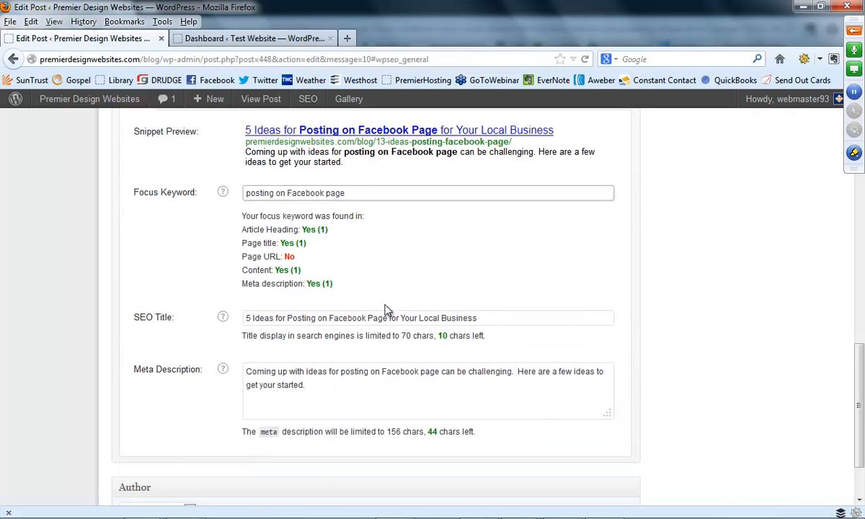
scroll(386, 303, up, 11)
scroll(439, 301, up, 6)
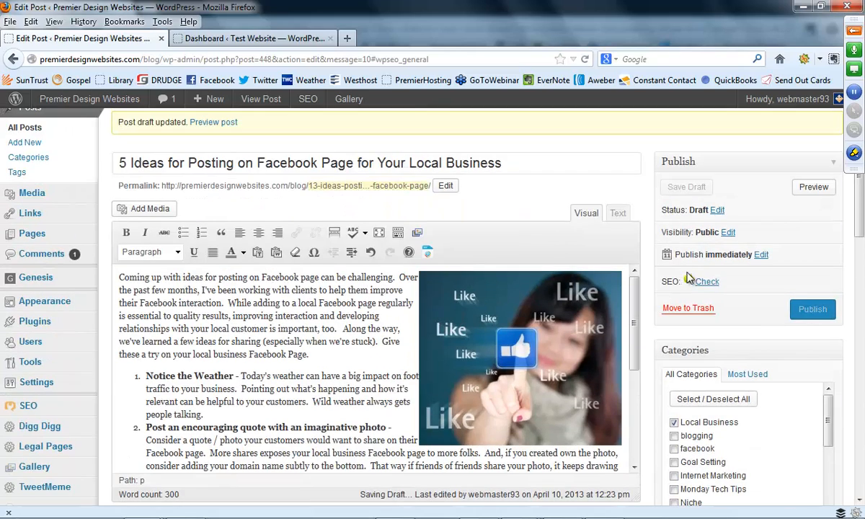
Step: Review Yoast's page analysis again and return to its general settings to recheck the focus keyword matches
click(728, 273)
scroll(485, 348, down, 3)
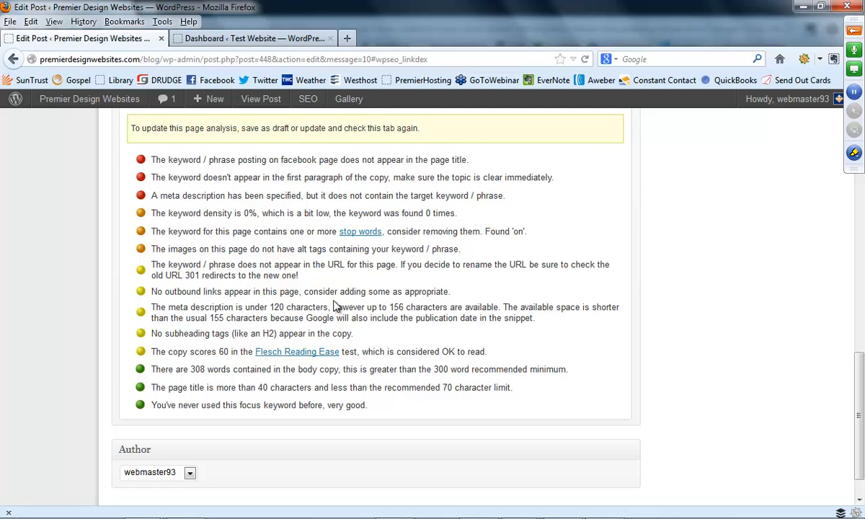
scroll(334, 307, up, 1)
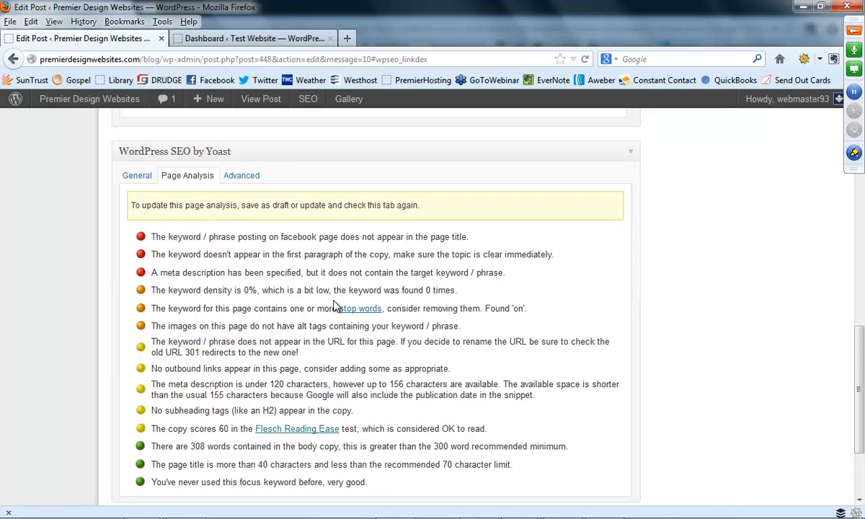
click(137, 175)
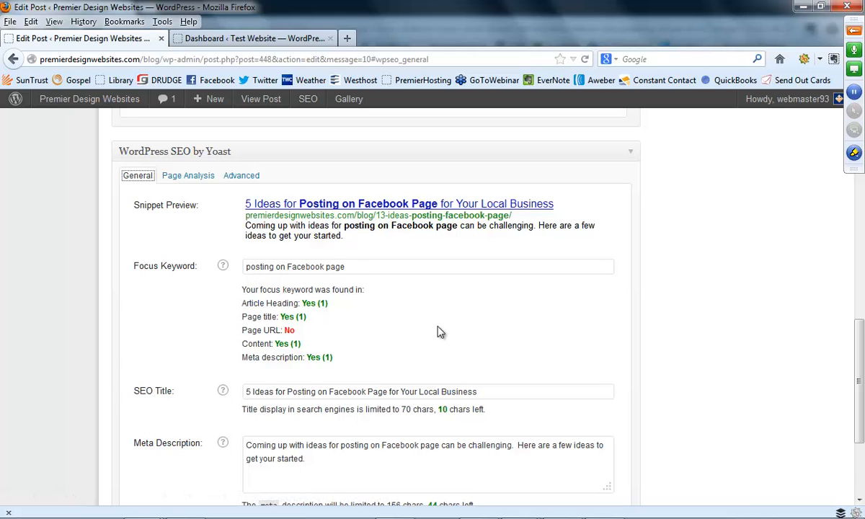
scroll(410, 305, up, 10)
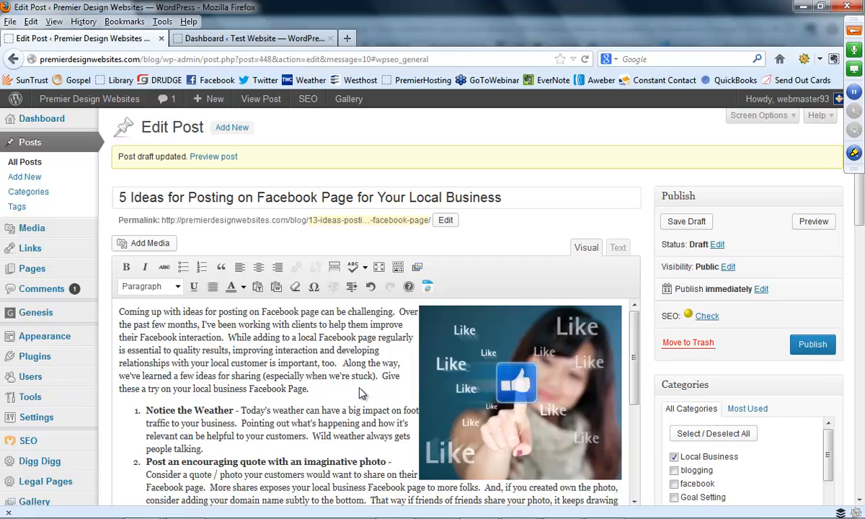
Step: Add the sentence "Now get started on your Facebook page today." after "Be consistent with your posts and at least 3 hours apart."
scroll(360, 393, down, 5)
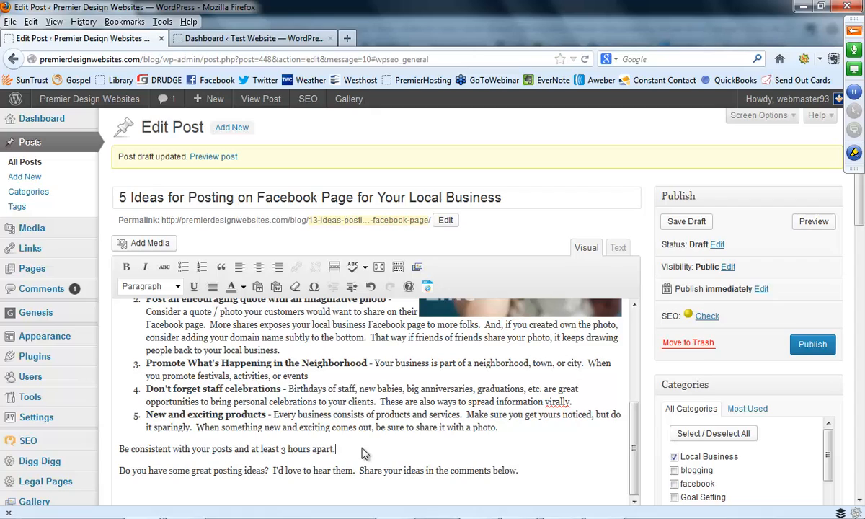
text(ow get started on y)
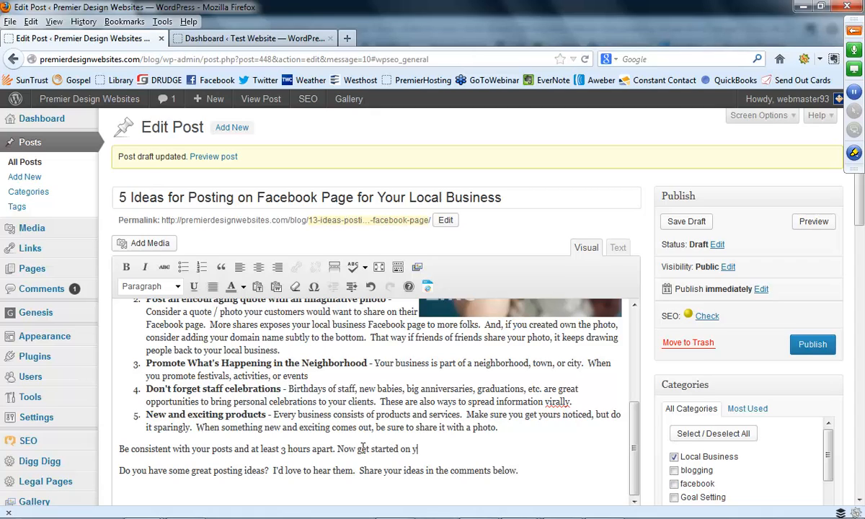
text(our fFa)
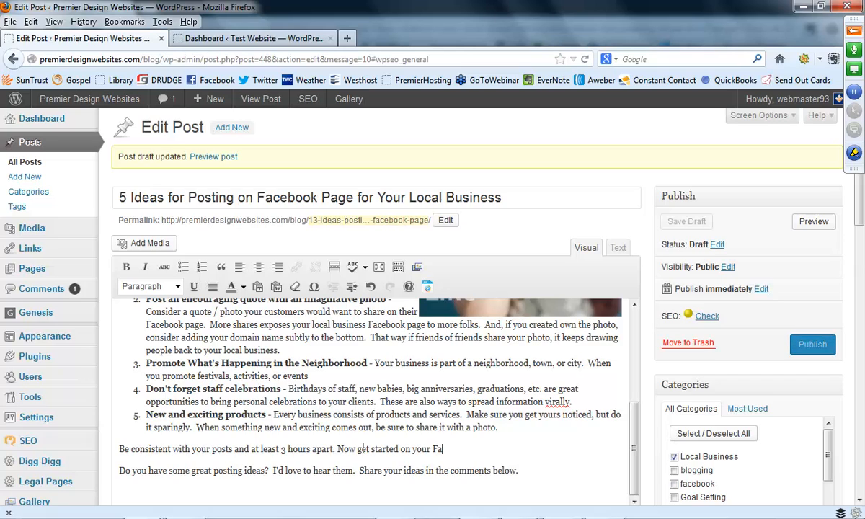
text(cebook page )
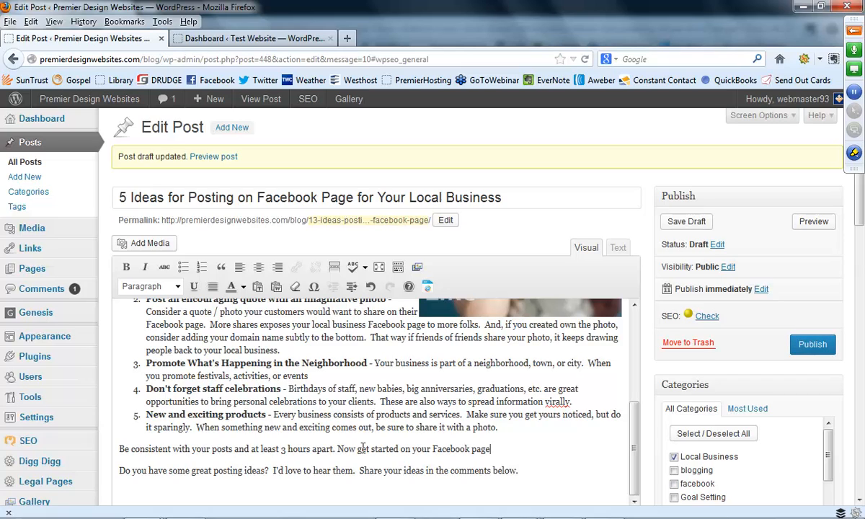
text(today.)
double_click(451, 449)
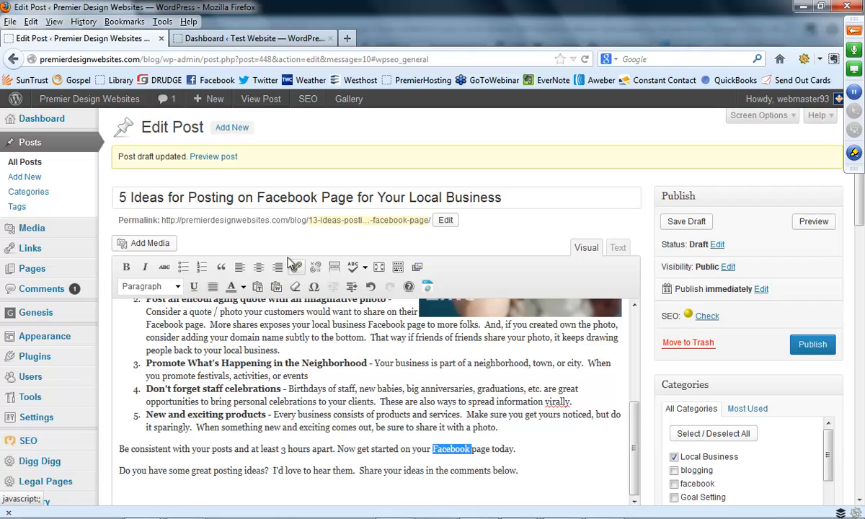
click(296, 266)
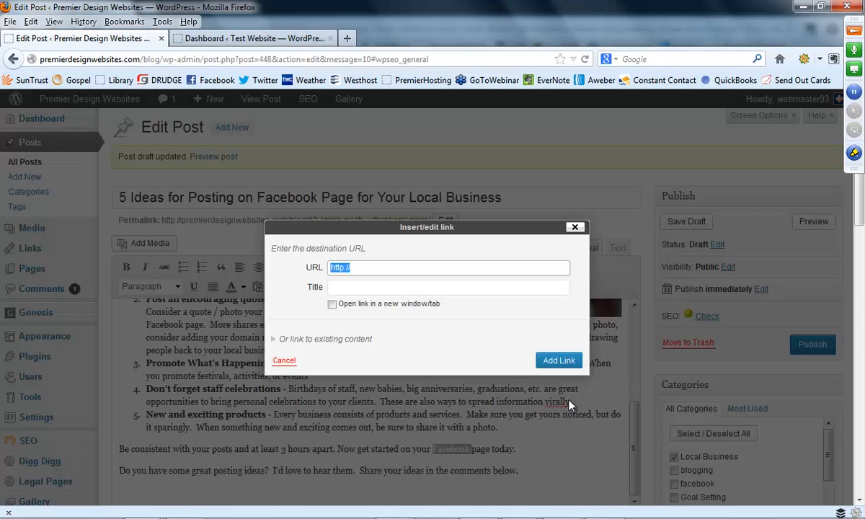
key(Right)
text(fb.com)
click(332, 303)
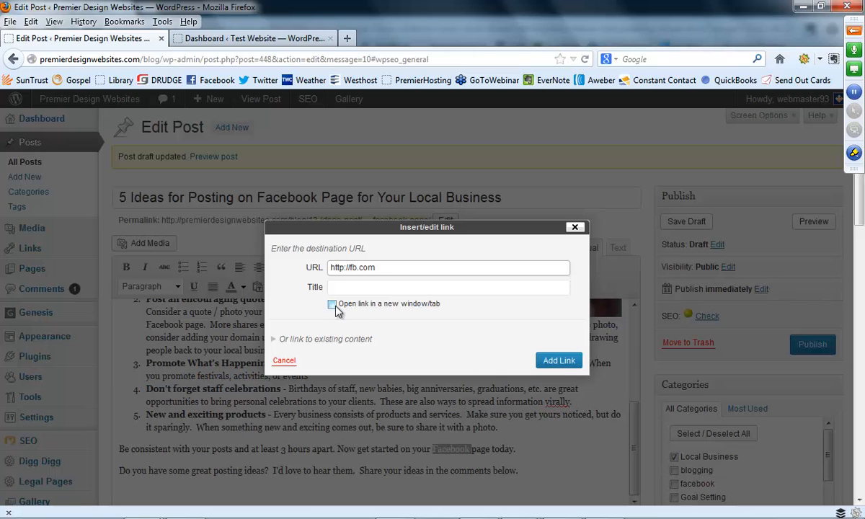
click(566, 365)
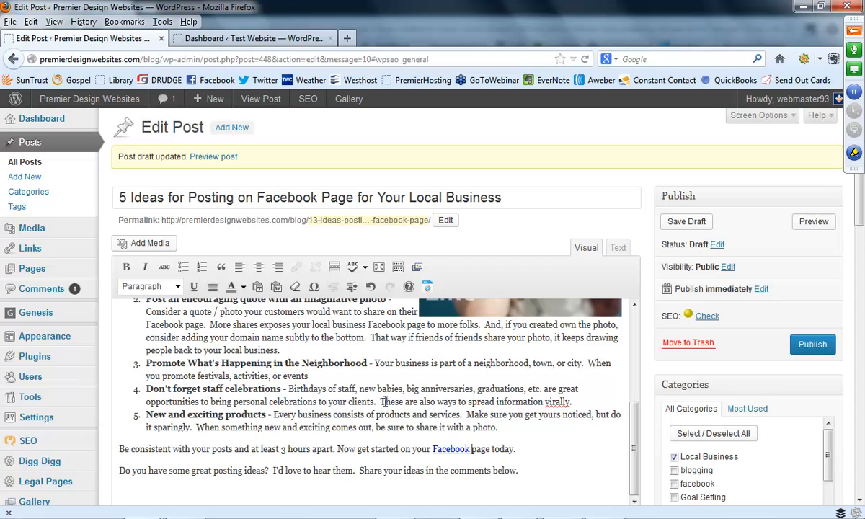
Step: Insert "posting on" before "Facebook page" in the new sentence so that it contains the full focus keyword
drag(491, 448, 433, 449)
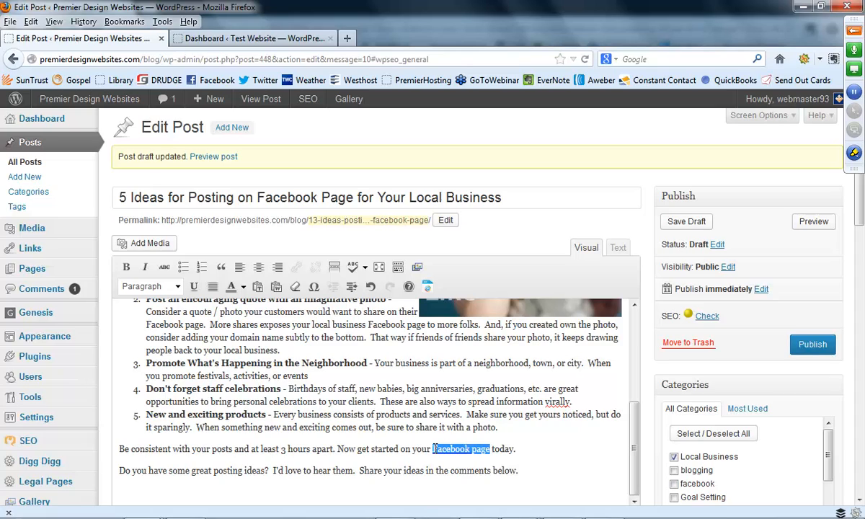
click(447, 449)
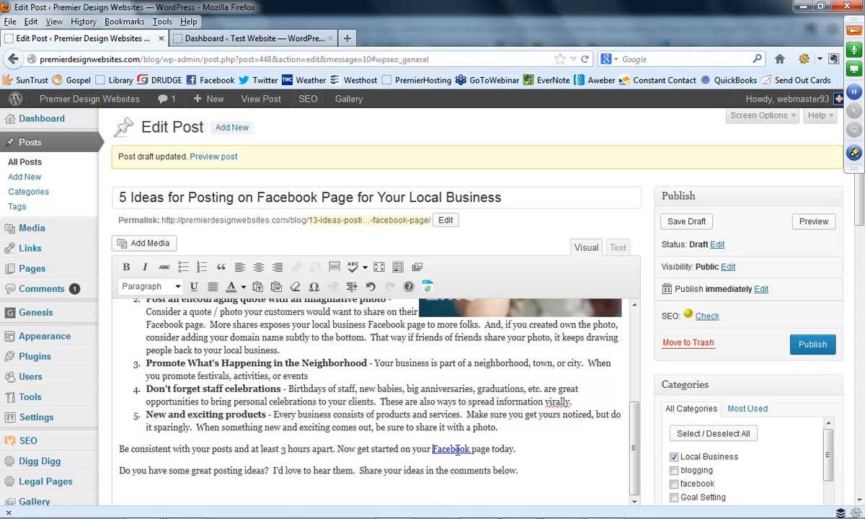
text(pos)
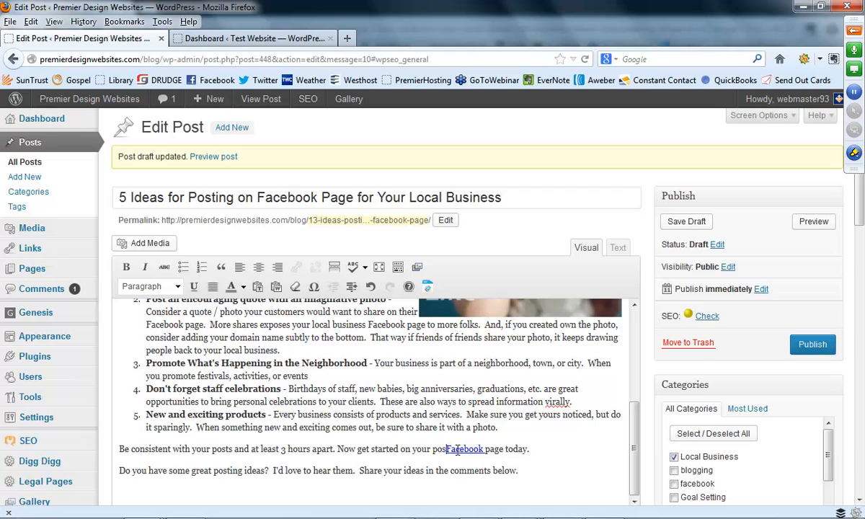
text(ting on)
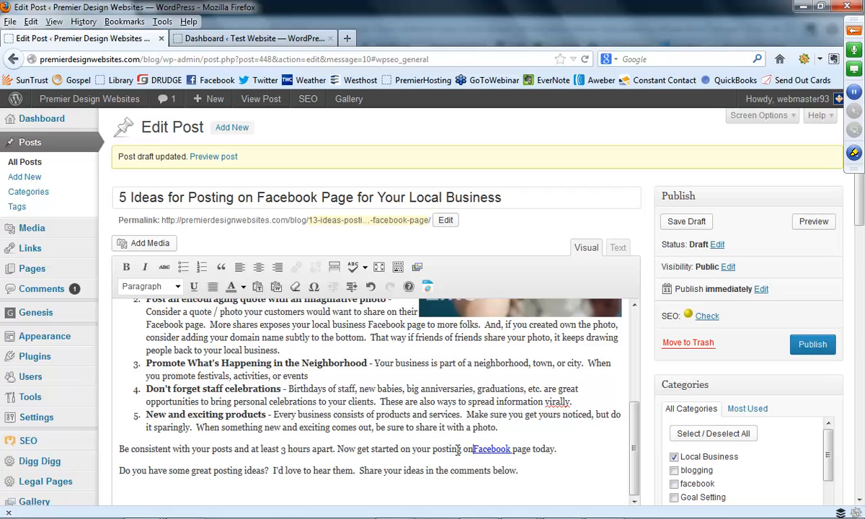
scroll(457, 432, down, 10)
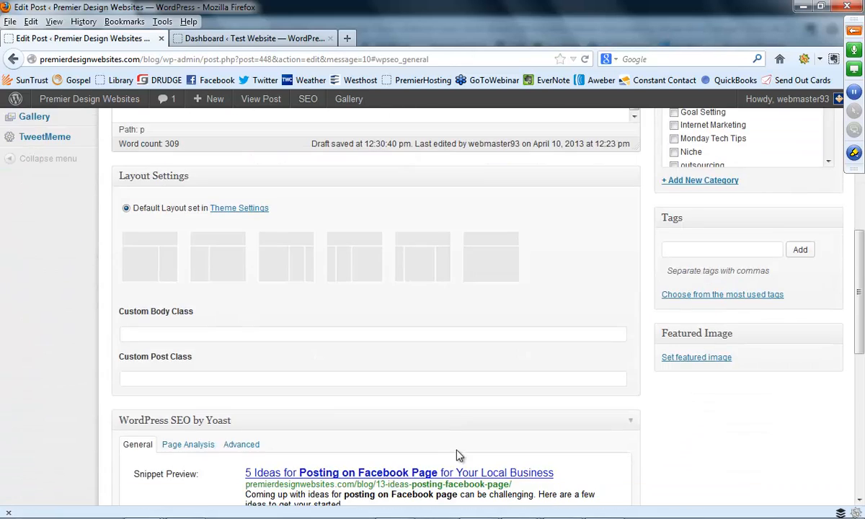
scroll(464, 403, down, 3)
scroll(464, 450, up, 12)
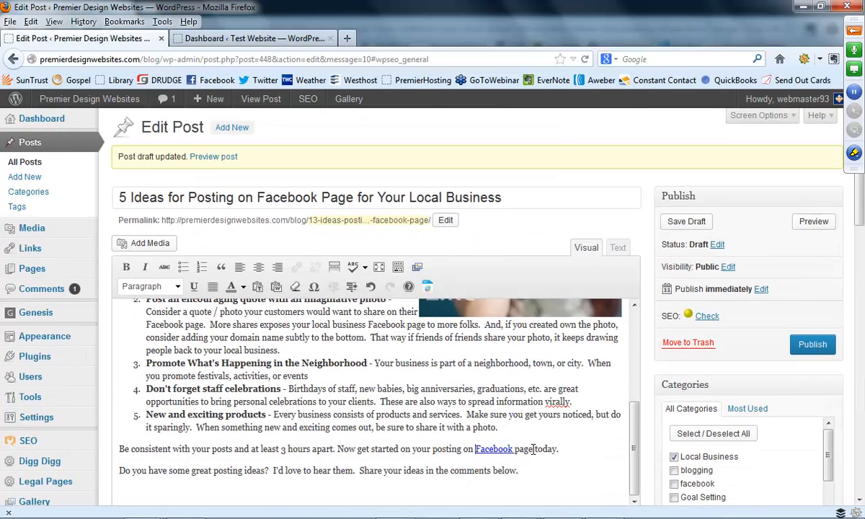
drag(534, 448, 432, 450)
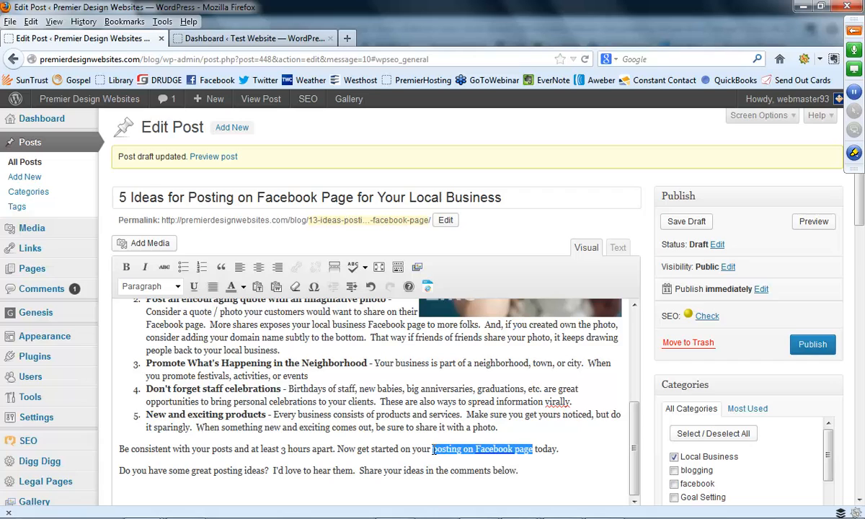
click(297, 272)
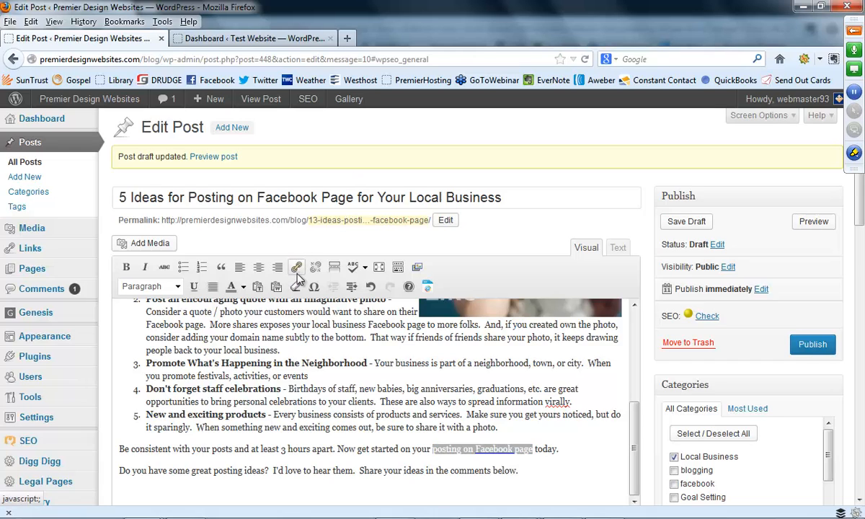
click(365, 268)
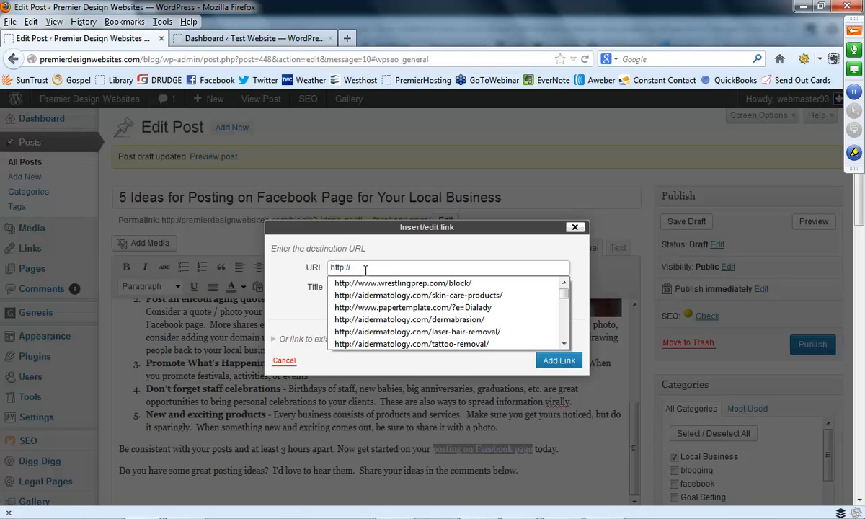
text(fb.com)
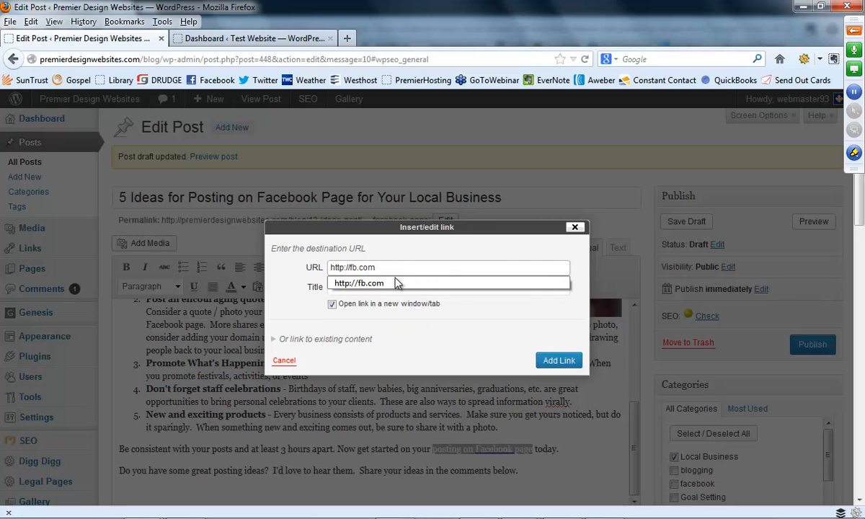
click(389, 282)
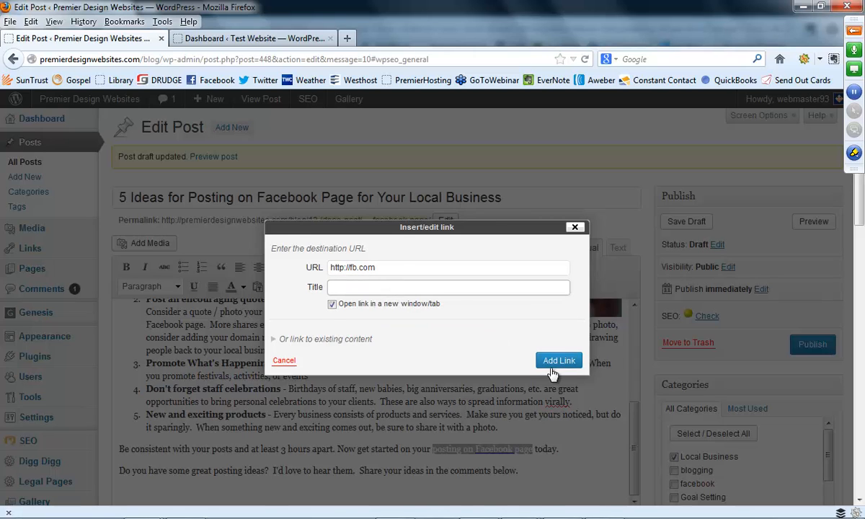
click(555, 362)
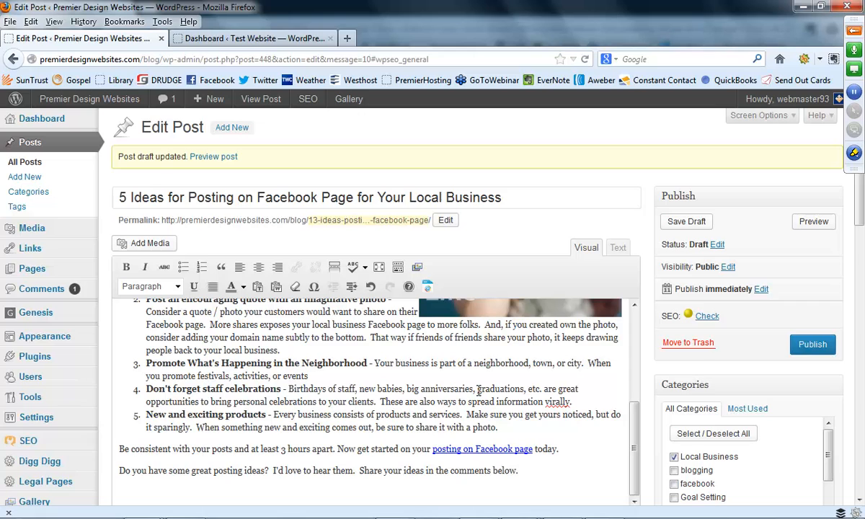
Step: Check Yoast's page analysis for the post and return to the post's title and permalink
scroll(393, 382, up, 4)
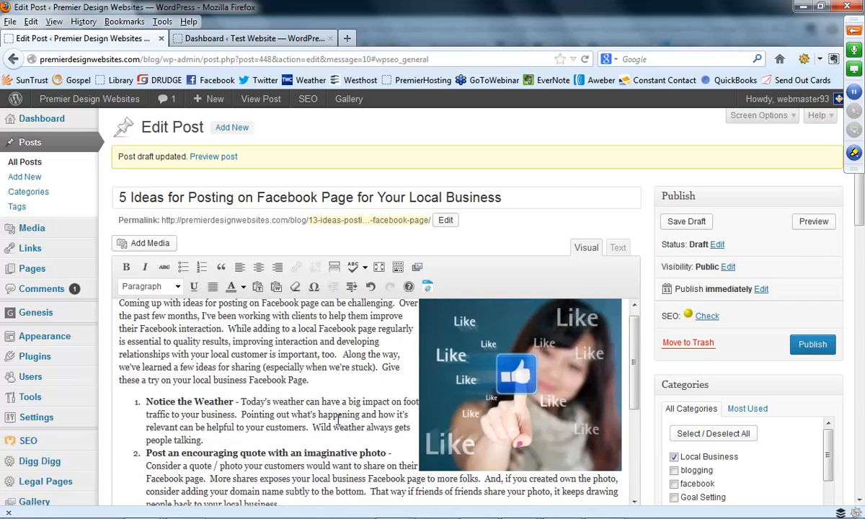
scroll(338, 420, up, 1)
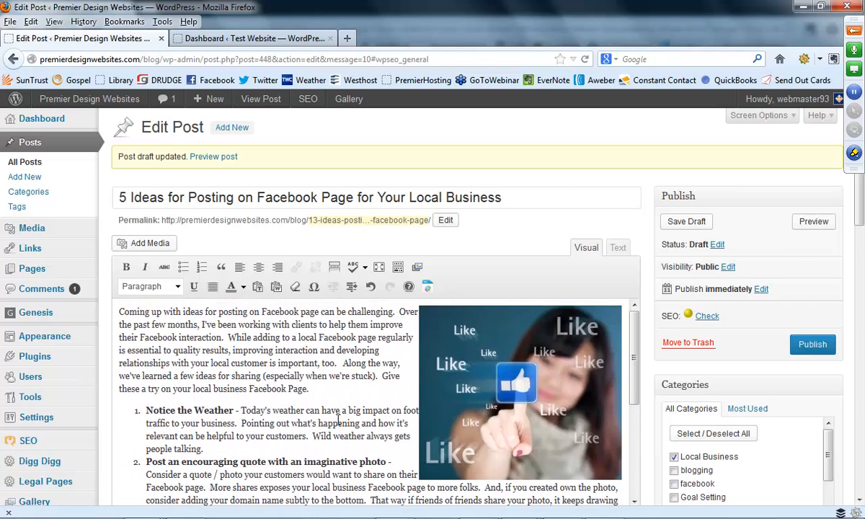
click(707, 316)
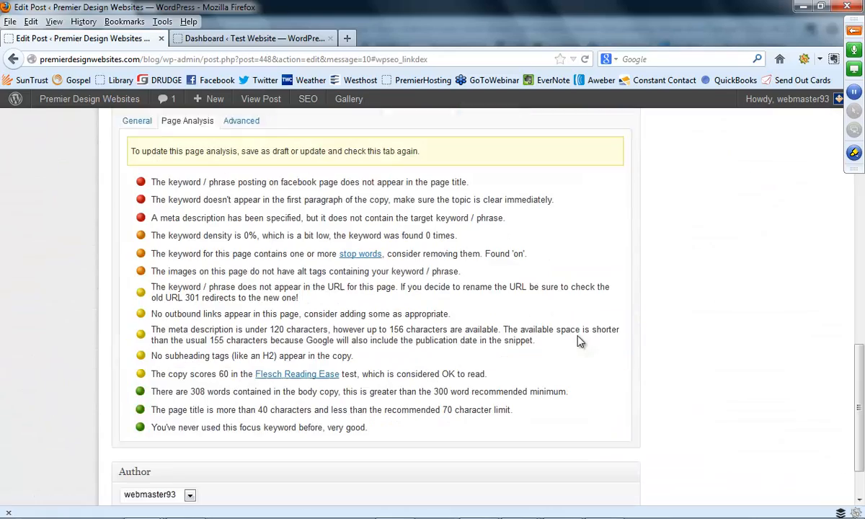
scroll(488, 333, up, 12)
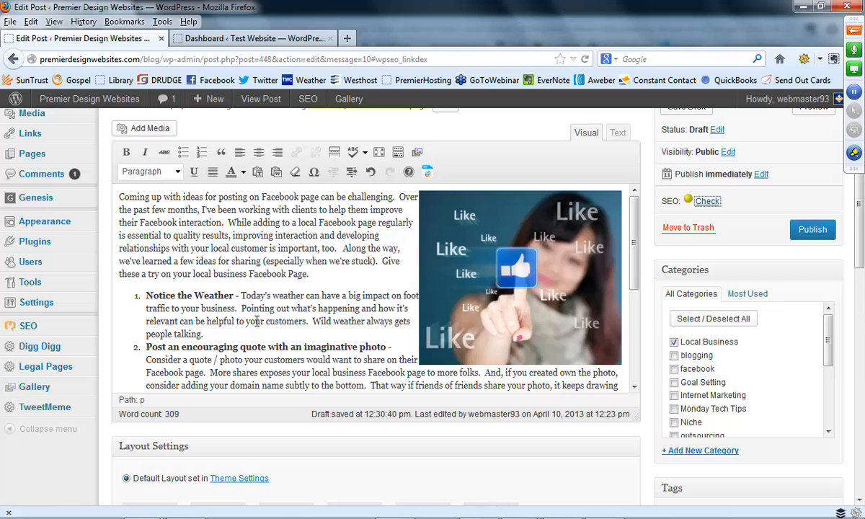
scroll(256, 321, up, 3)
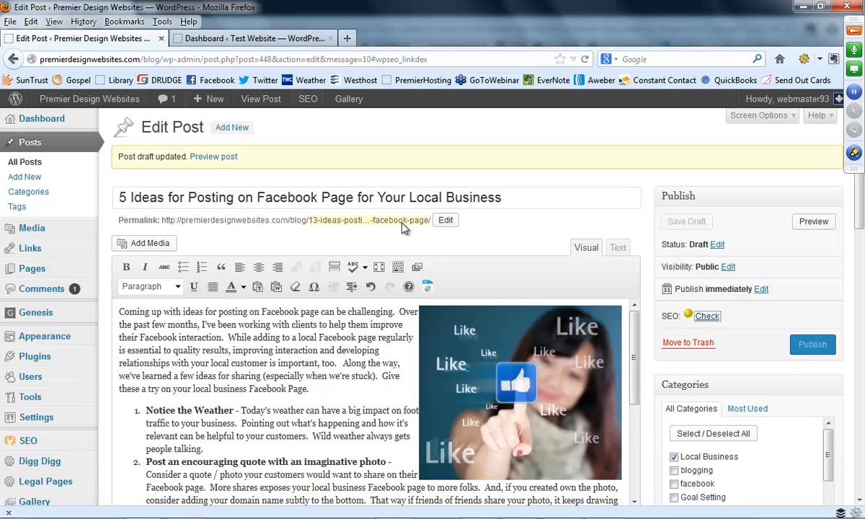
Step: Recheck the focus keyword matches in Yoast's general settings and inspect the full permalink slug without changing it
scroll(346, 308, down, 5)
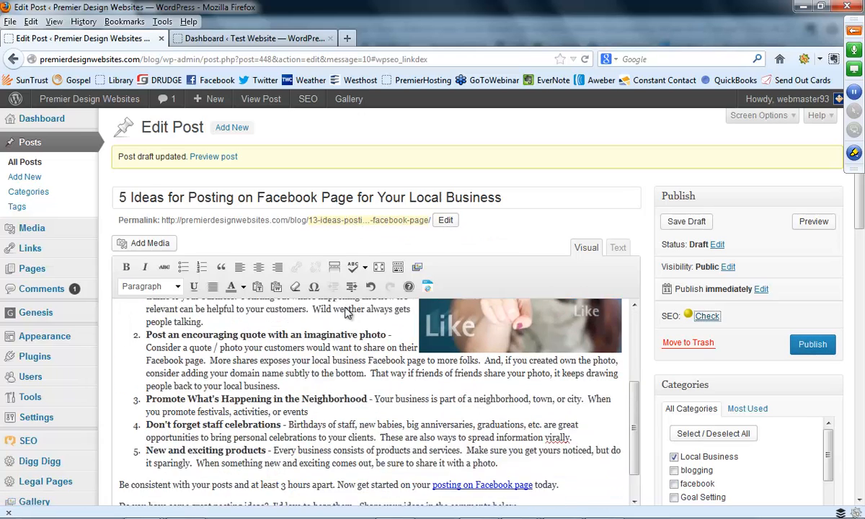
scroll(292, 245, down, 10)
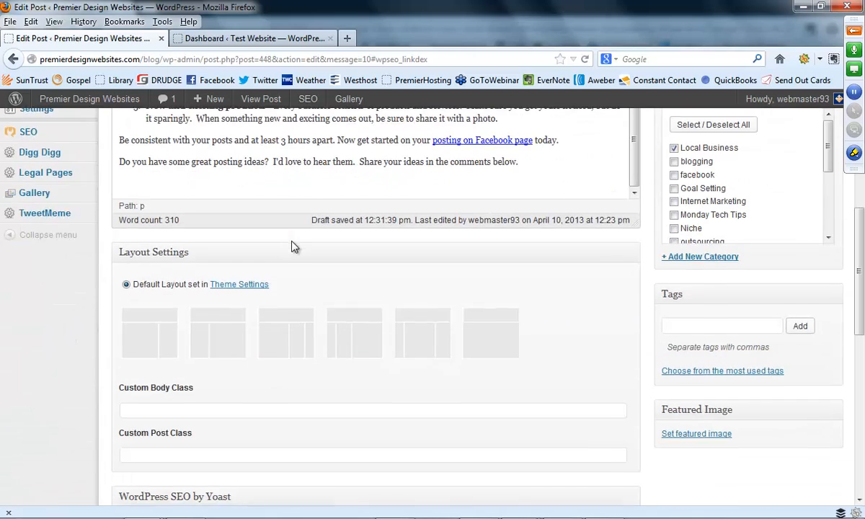
click(137, 137)
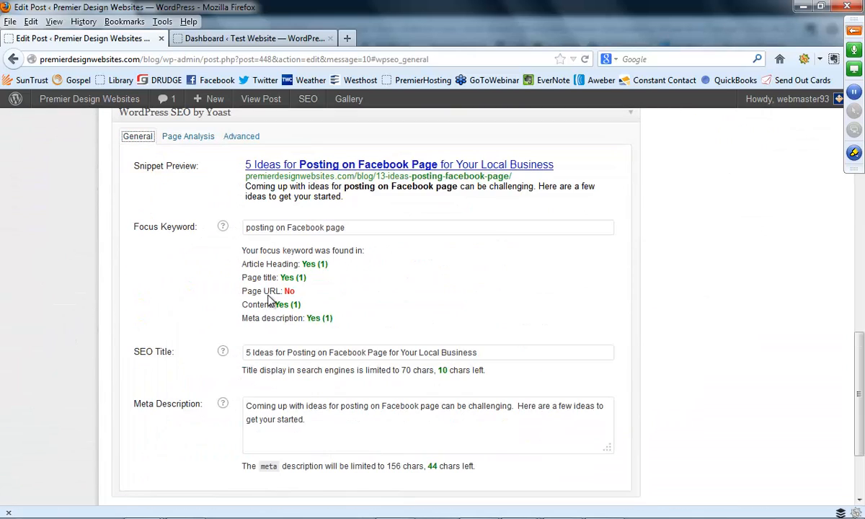
click(246, 164)
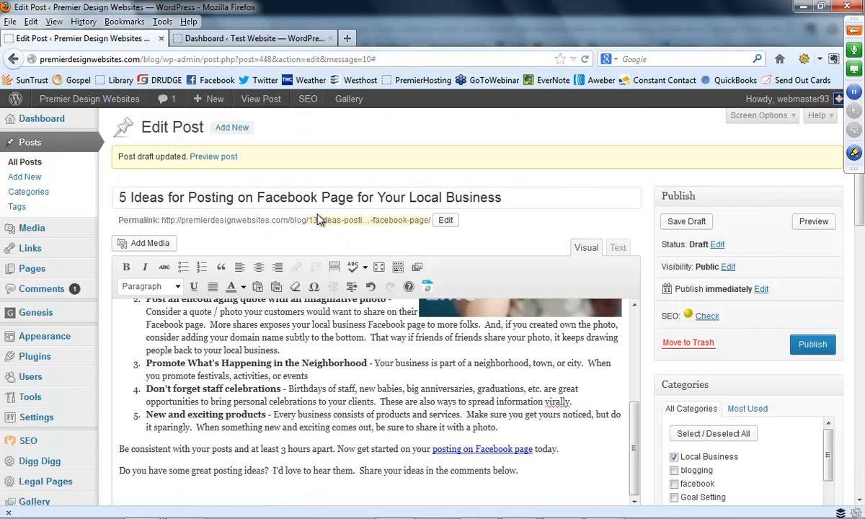
click(445, 220)
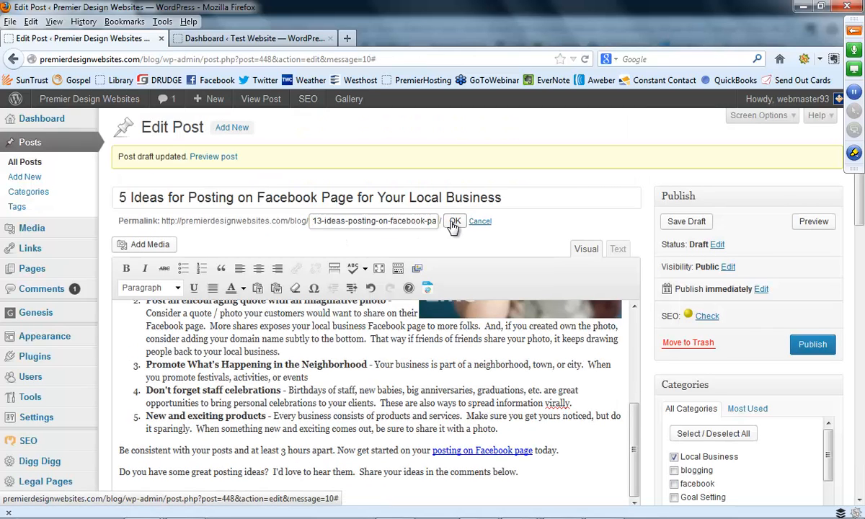
click(453, 223)
Step: Compare the URL in Yoast's snippet preview with the permalink and review the focus keyword matches, SEO title and meta description
scroll(422, 349, down, 10)
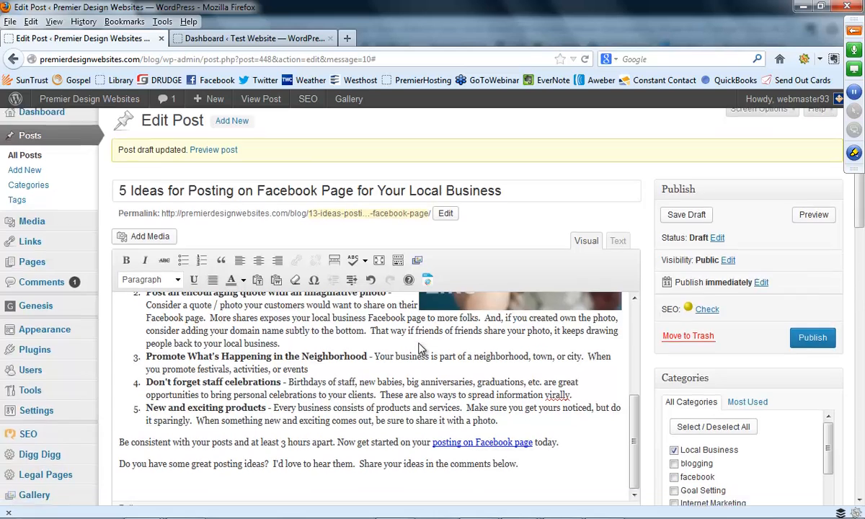
scroll(422, 349, down, 3)
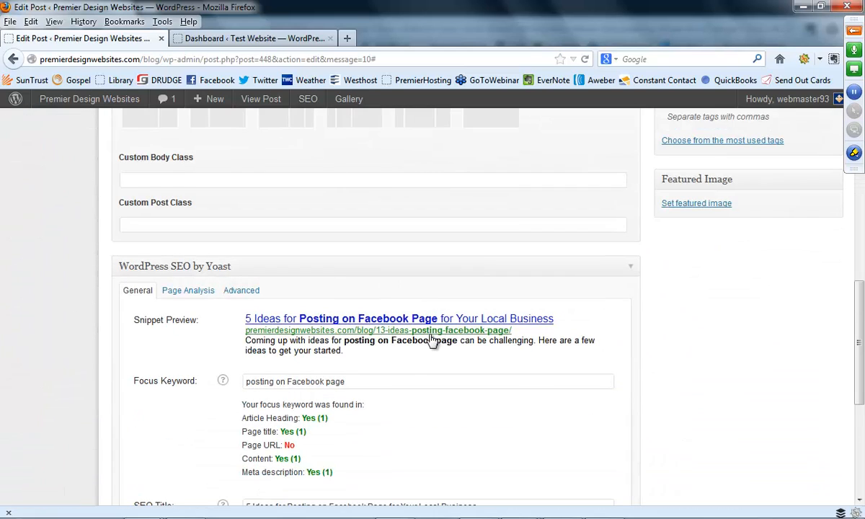
click(433, 335)
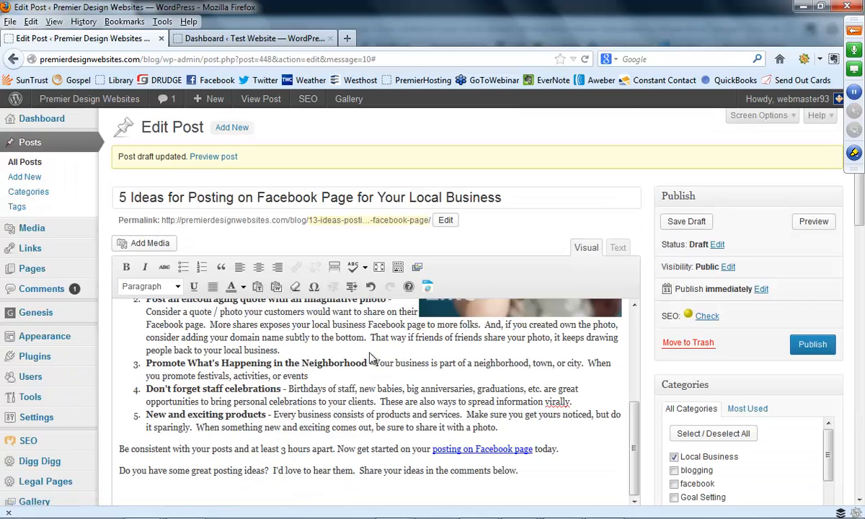
scroll(410, 385, down, 5)
scroll(410, 386, down, 8)
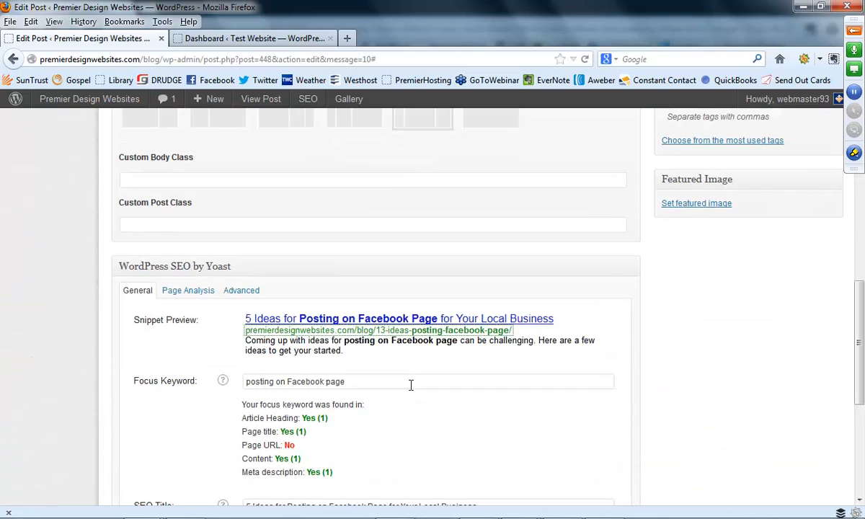
scroll(411, 385, down, 4)
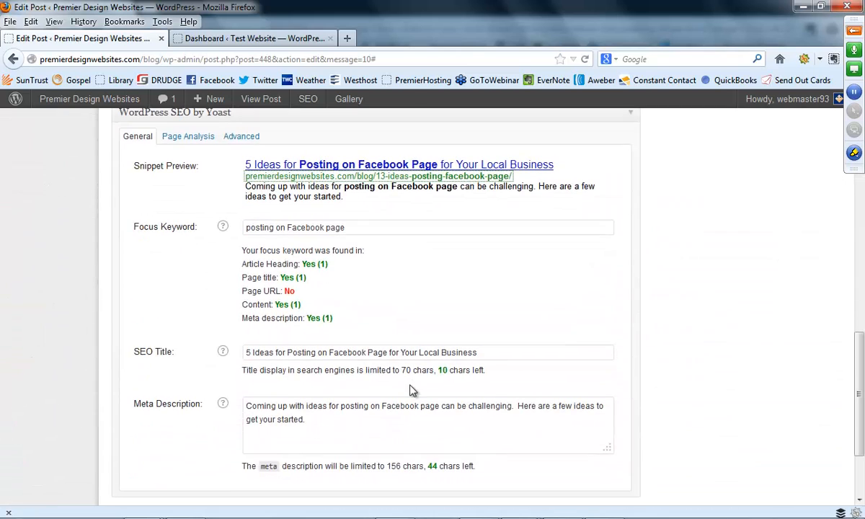
Step: Publish the post "5 Ideas for Posting on Facebook Page for Your Local Business"
scroll(411, 390, down, 2)
scroll(411, 390, up, 18)
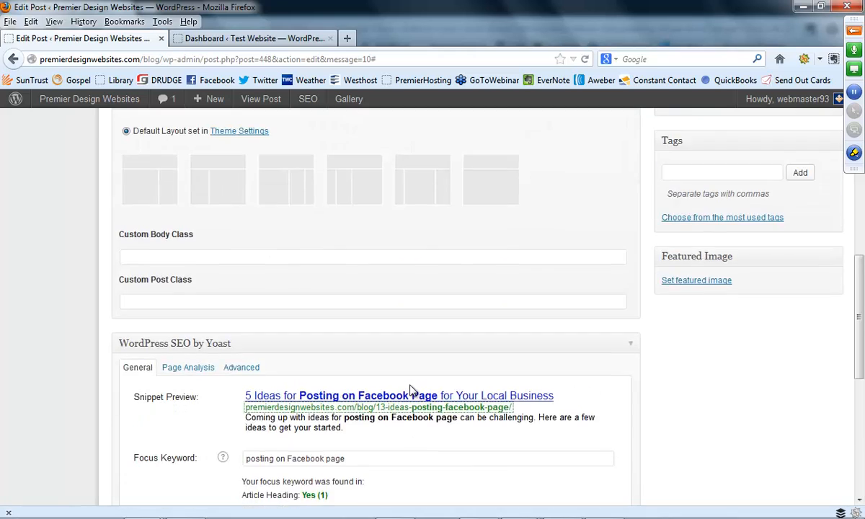
scroll(410, 390, up, 4)
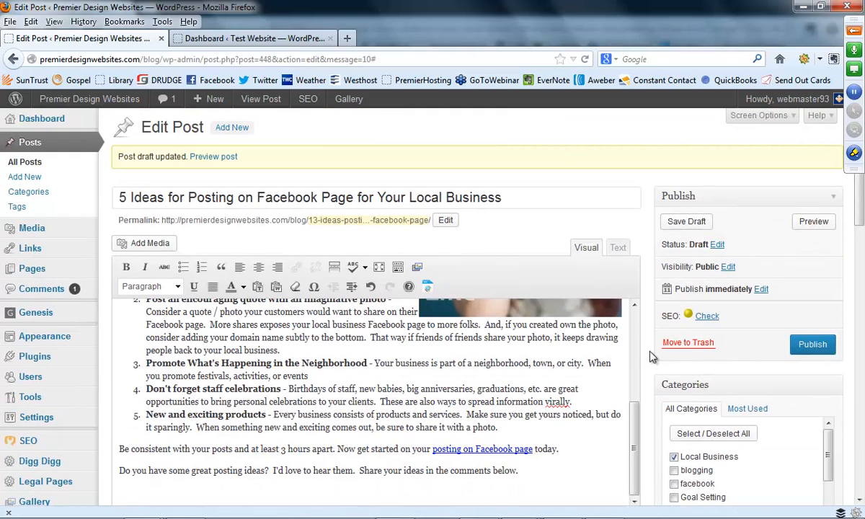
click(813, 344)
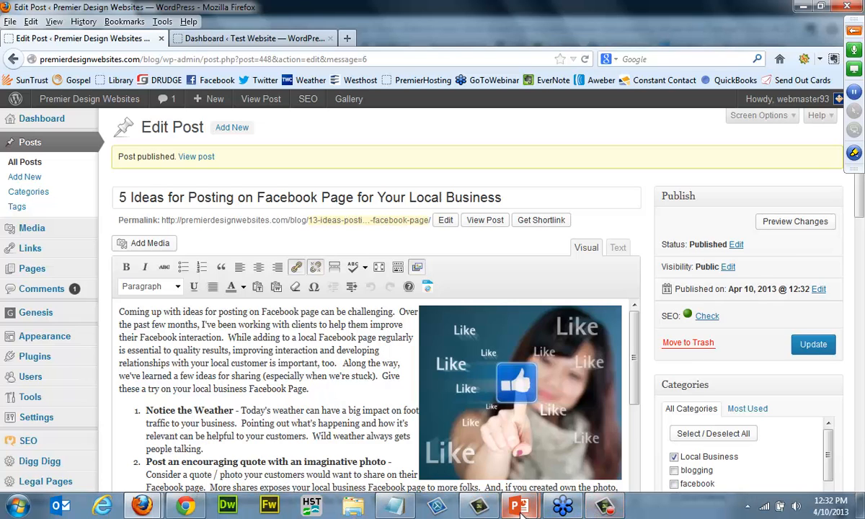
Step: Switch to the running PowerPoint slide show and reveal the bullet on how to install WordPress SEO by Yoast
mouse_move(519, 506)
click(591, 421)
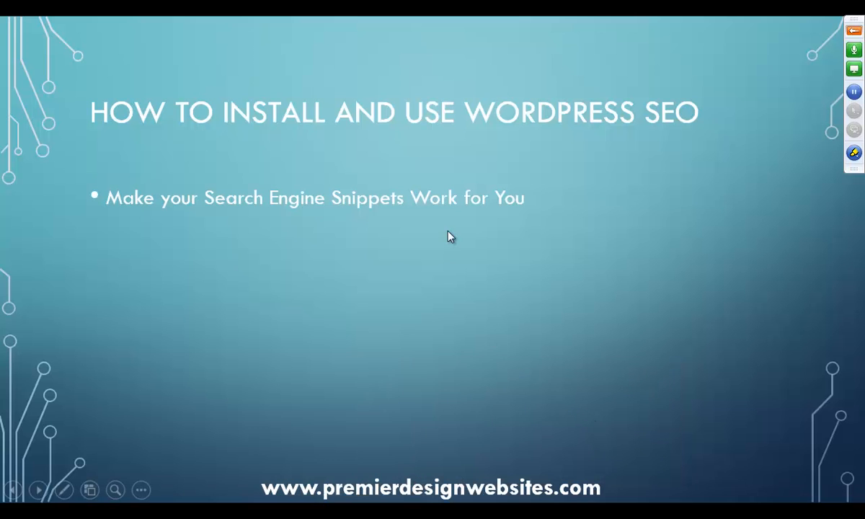
click(425, 235)
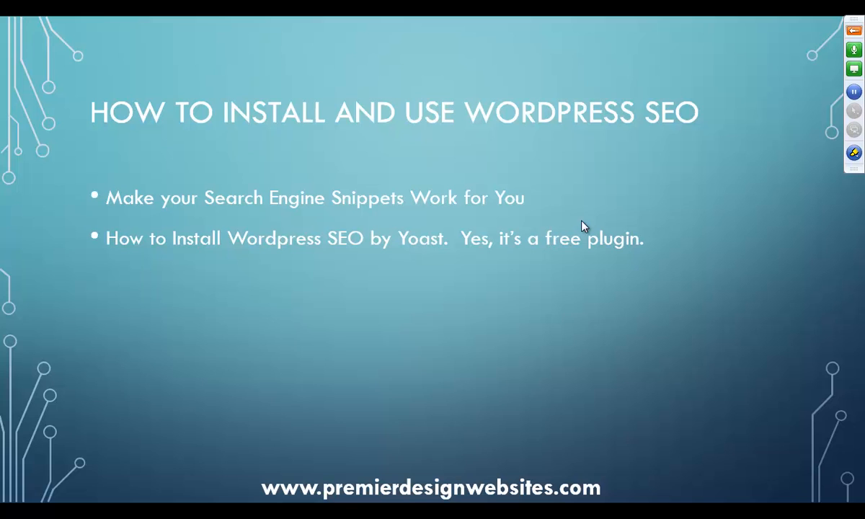
Step: Switch back to Firefox and open the page for adding new plugins on the Test Website's WordPress admin
key(alt+Tab)
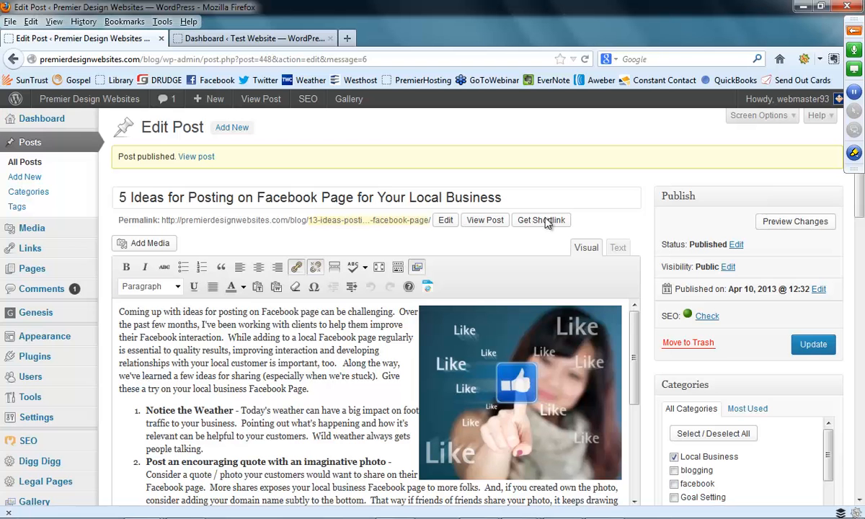
click(270, 37)
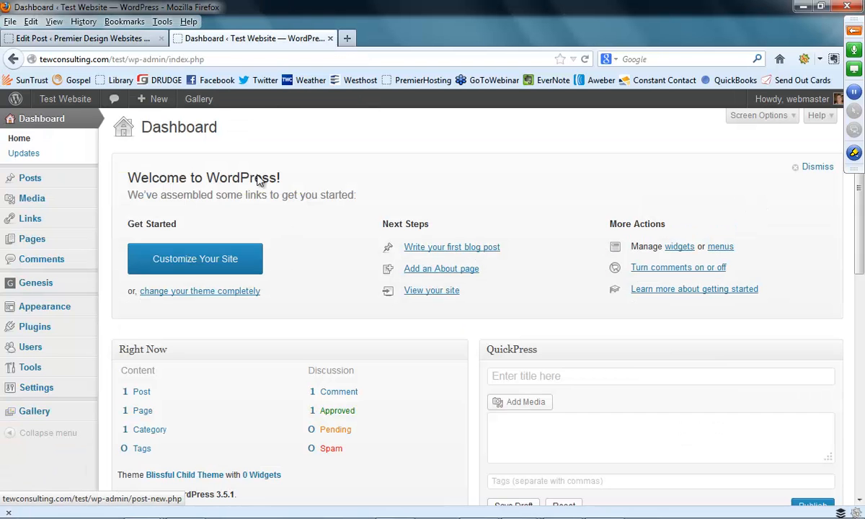
mouse_move(87, 179)
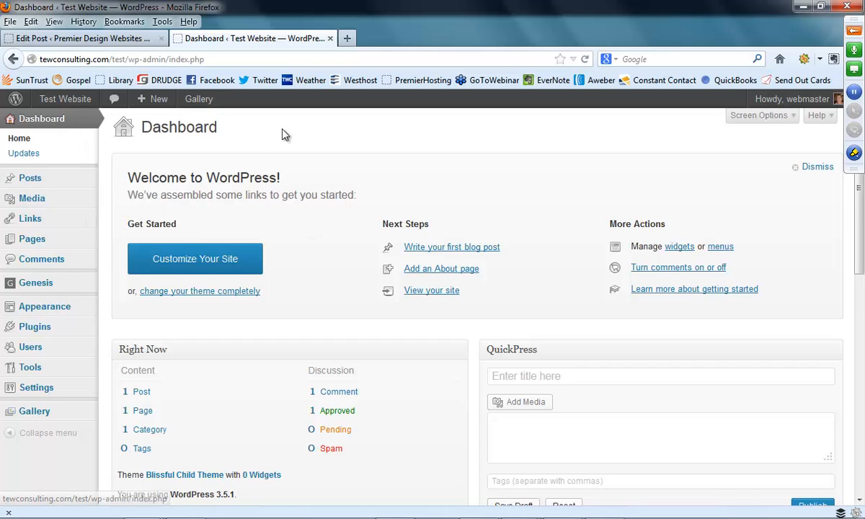
click(71, 122)
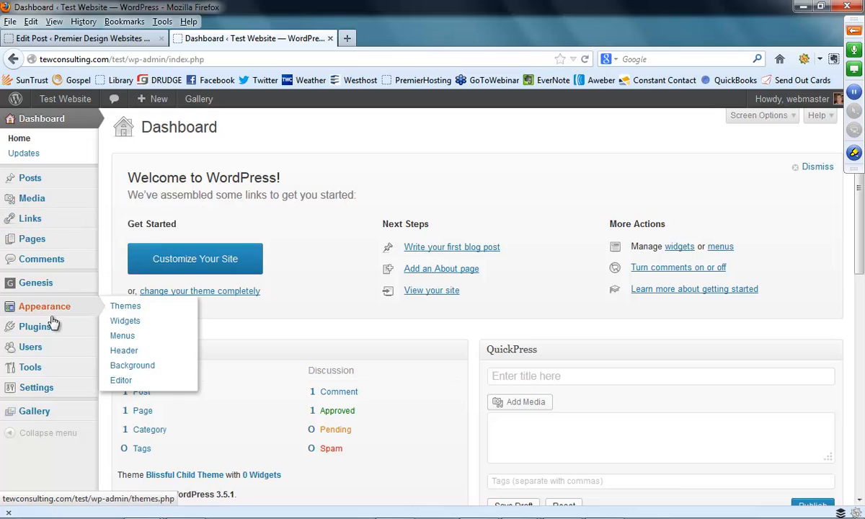
mouse_move(49, 341)
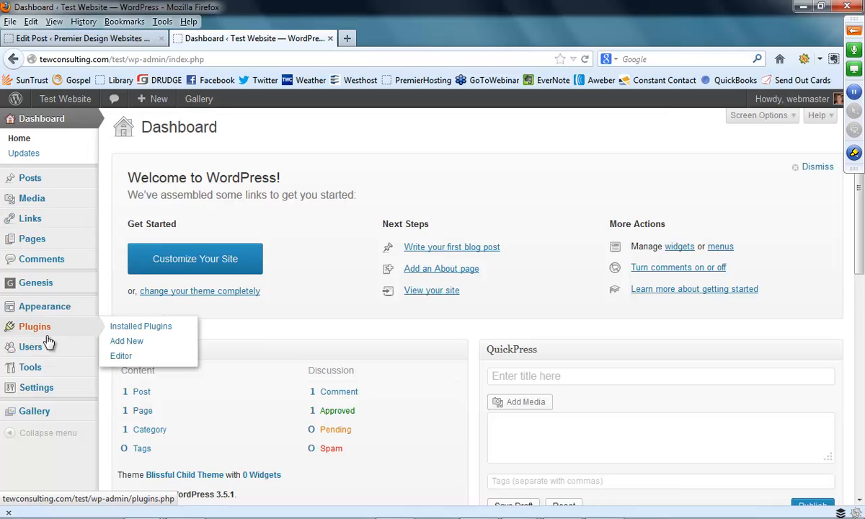
click(129, 341)
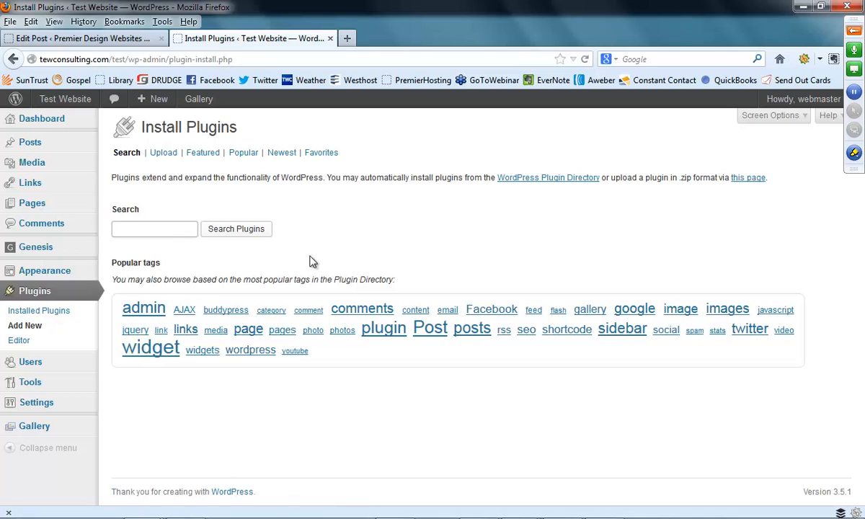
Step: Search the plugin directory for "wordpress seo"
text(wordpress )
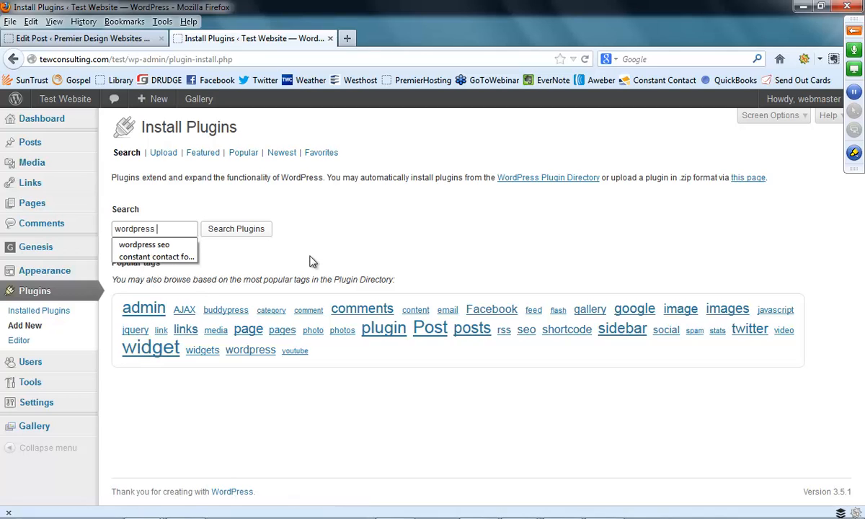
text(seo)
key(Down)
click(241, 235)
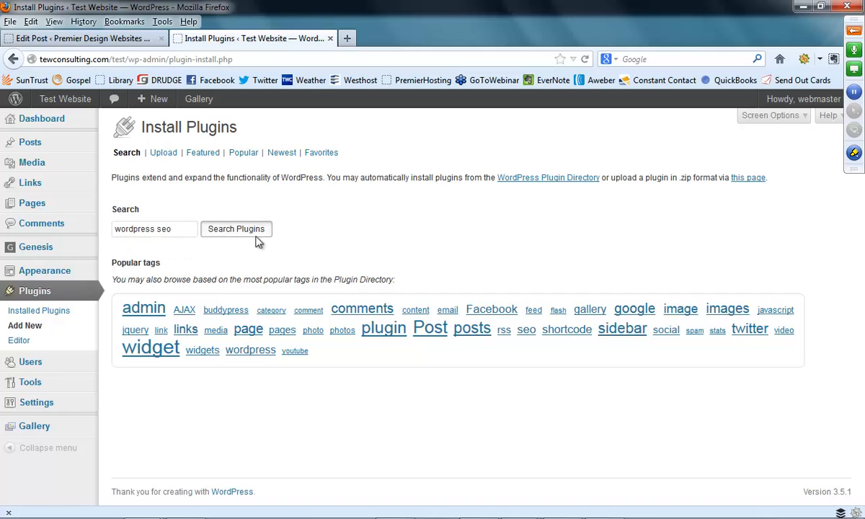
click(256, 235)
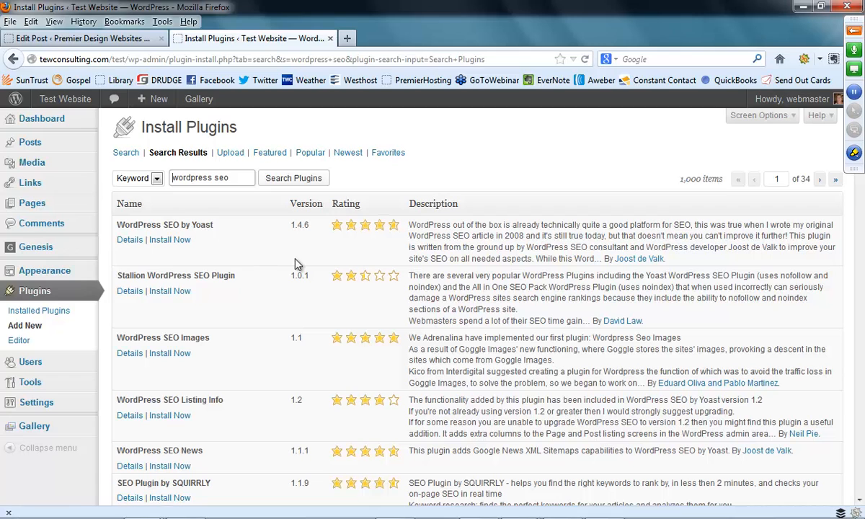
Step: Install and activate WordPress SEO by Yoast, and decline its anonymous usage tracking
click(173, 246)
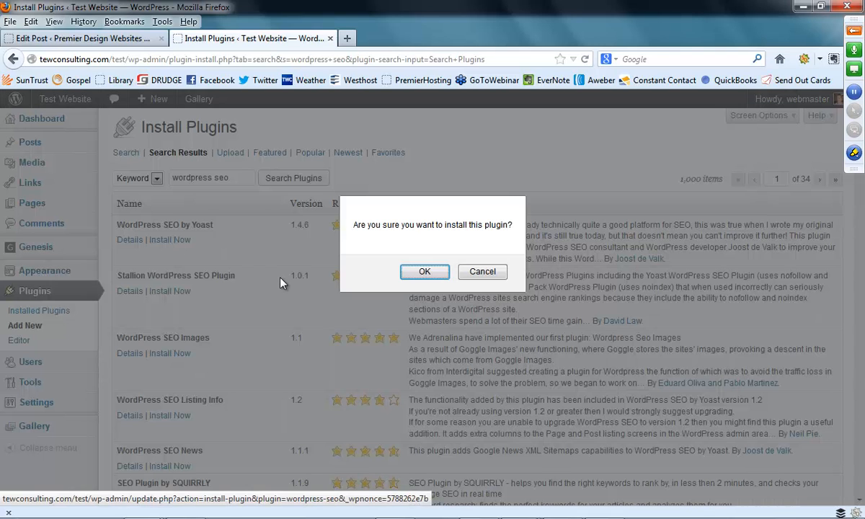
click(417, 270)
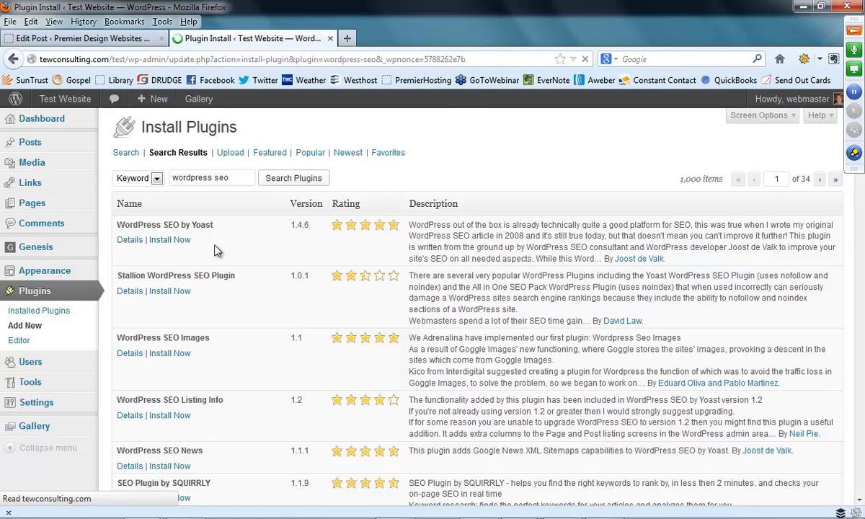
click(151, 232)
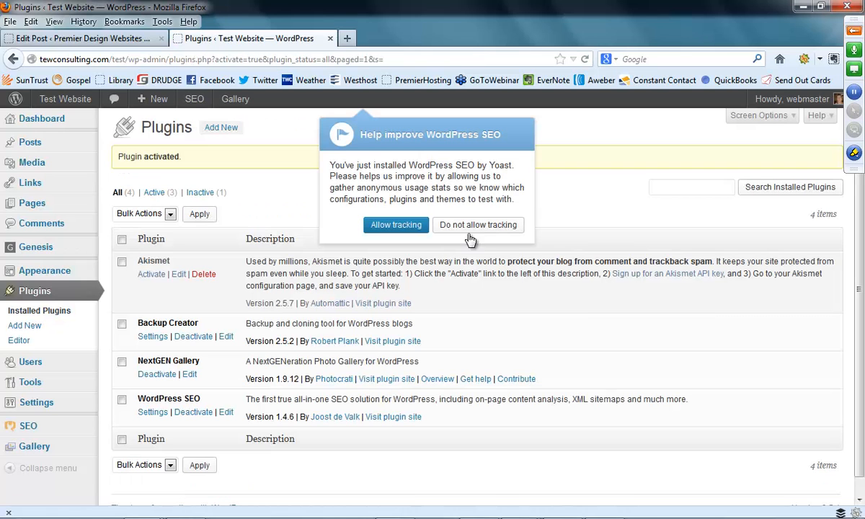
click(478, 225)
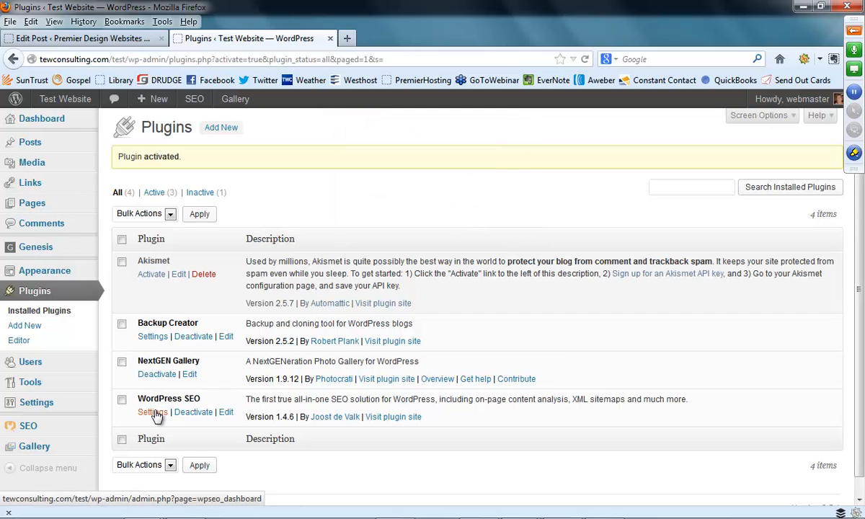
Step: Open Yoast's general settings and dismiss the introduction tour without subscribing to the newsletter
click(62, 432)
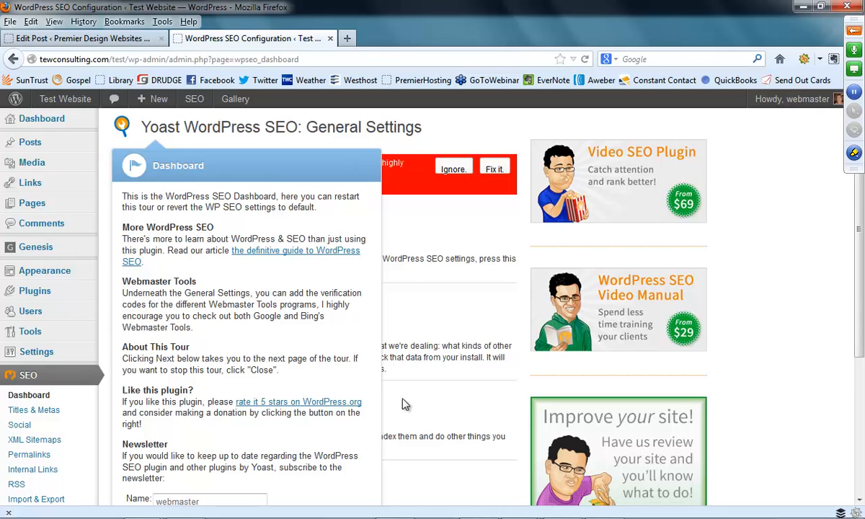
scroll(414, 292, down, 2)
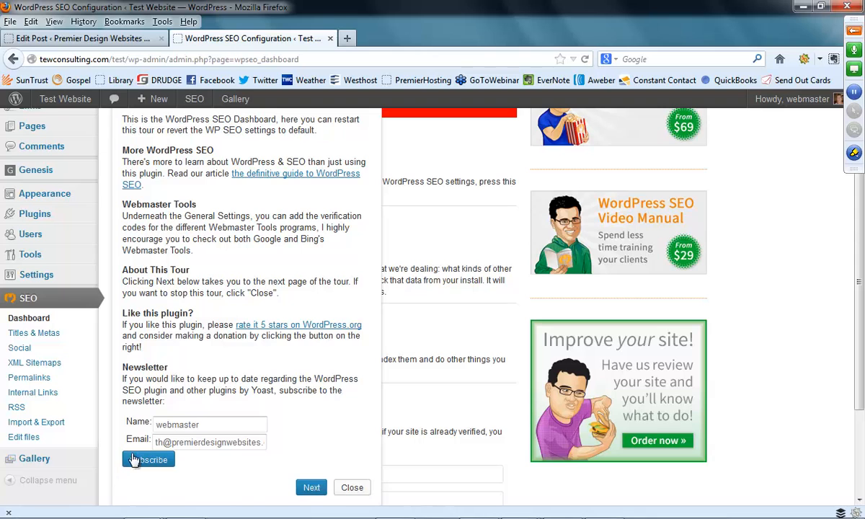
click(351, 488)
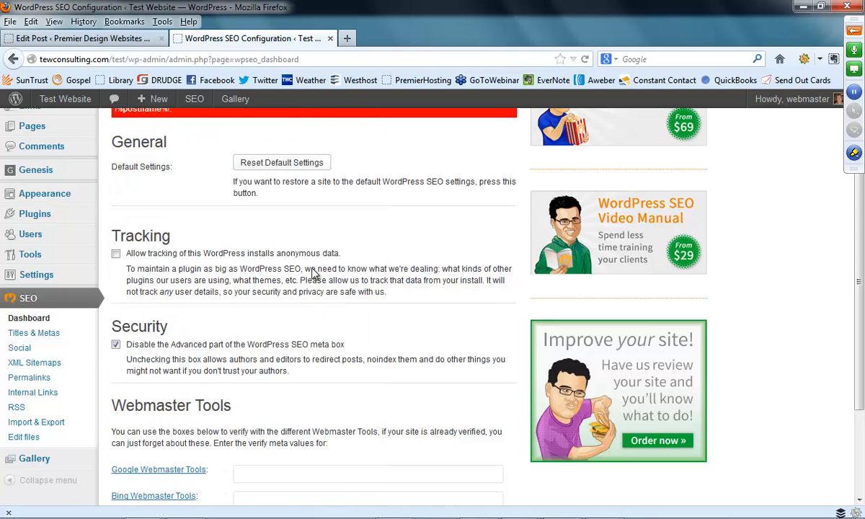
scroll(347, 237, up, 2)
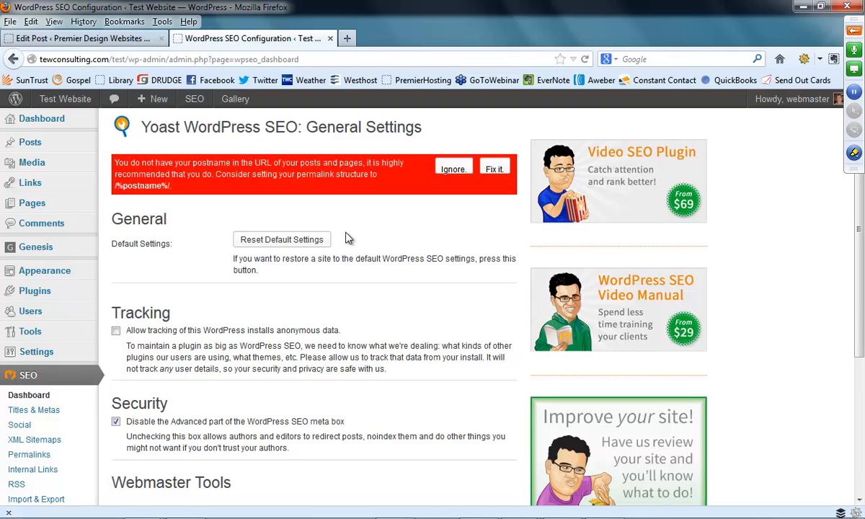
Step: Follow Yoast's fix for the missing postname, set the permalink structure to Post name and save the change
click(494, 172)
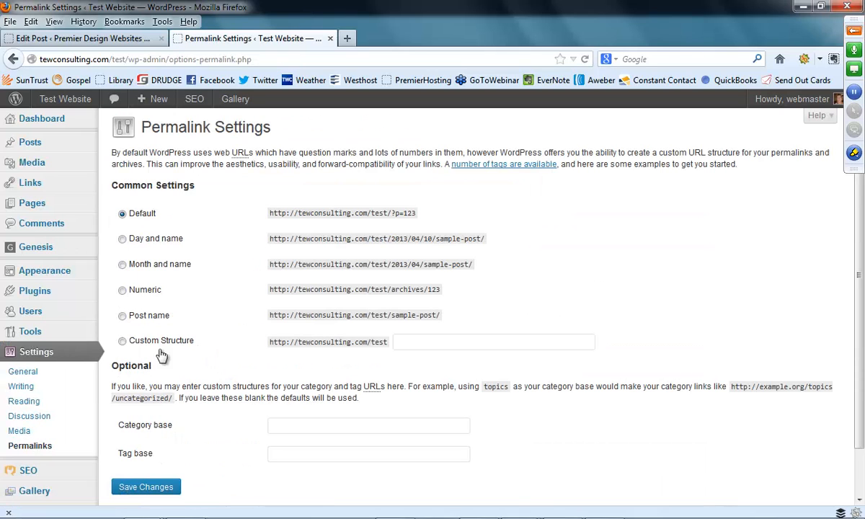
click(122, 315)
click(145, 487)
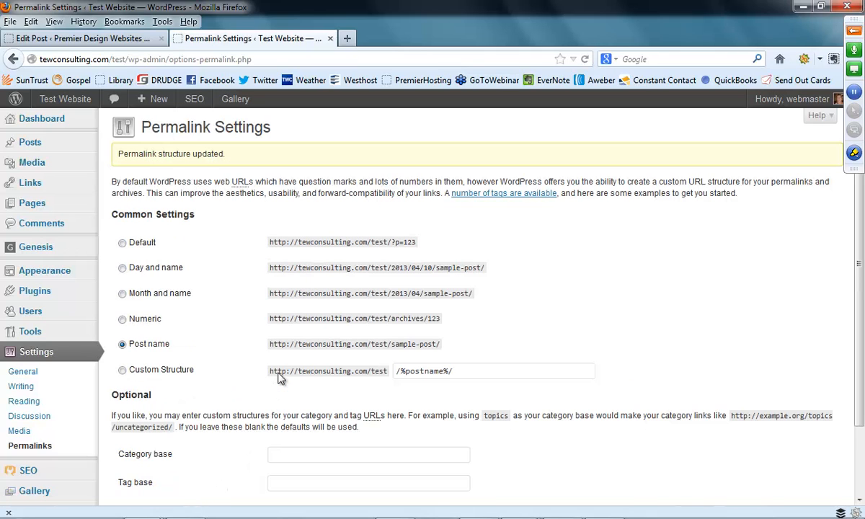
Step: Return to Yoast's general settings on the Test Website and review the tracking, security and Webmaster Tools options
click(43, 360)
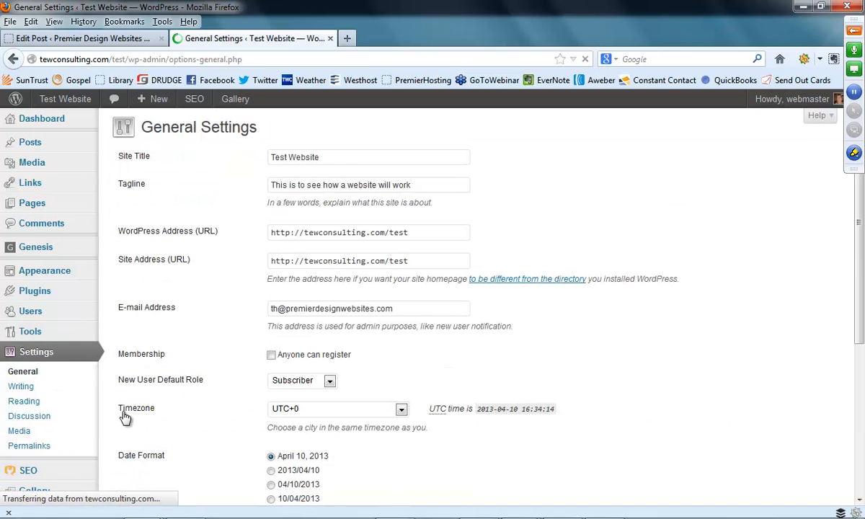
mouse_move(35, 476)
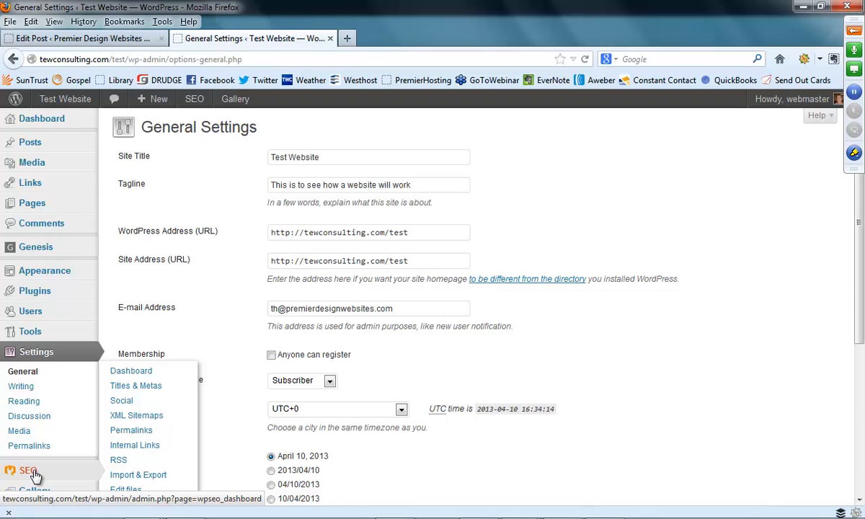
click(35, 476)
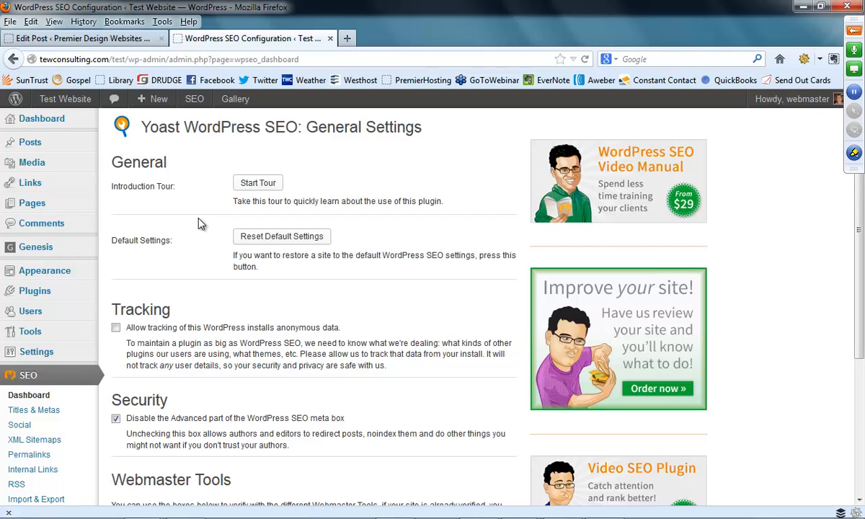
scroll(205, 232, down, 2)
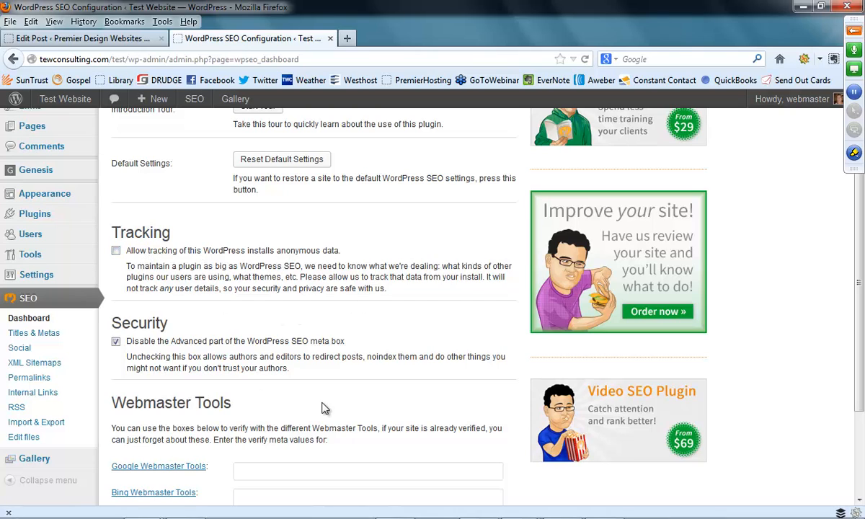
Step: Show the "How to Configure Plugin" bullet in the PowerPoint slide show, and view the Google results in Chrome before returning to Firefox
mouse_move(525, 511)
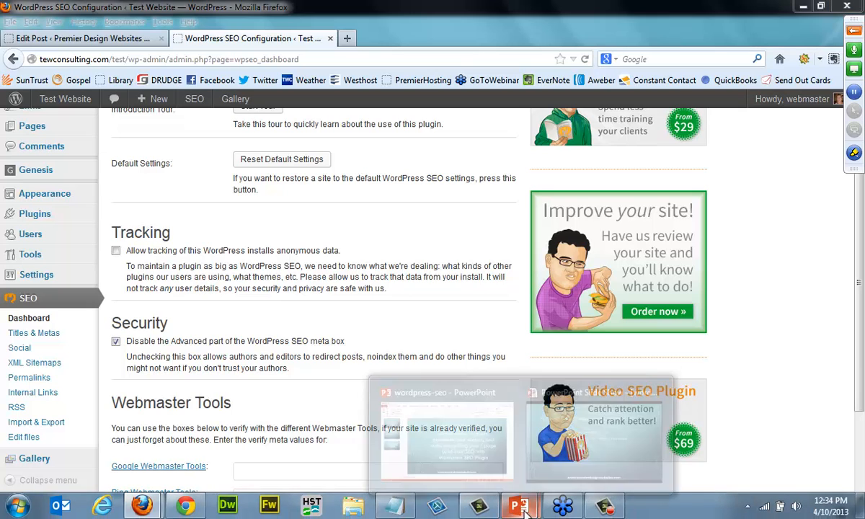
click(534, 401)
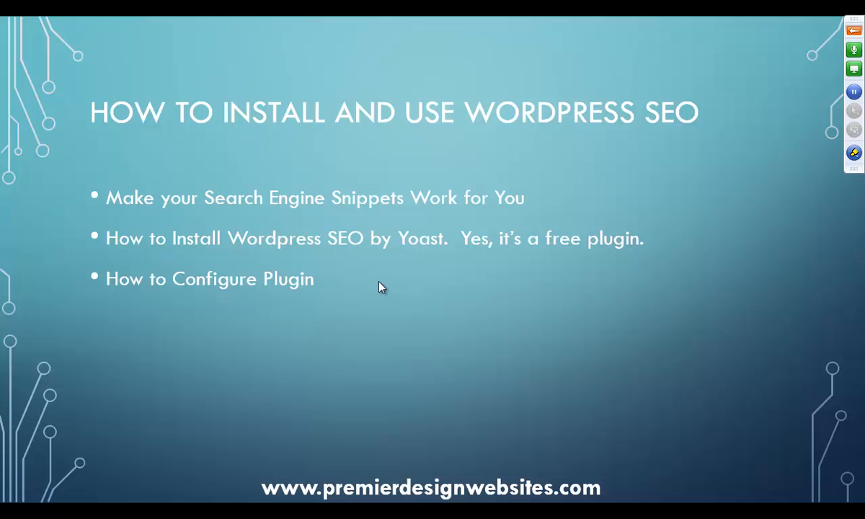
key(alt+Tab)
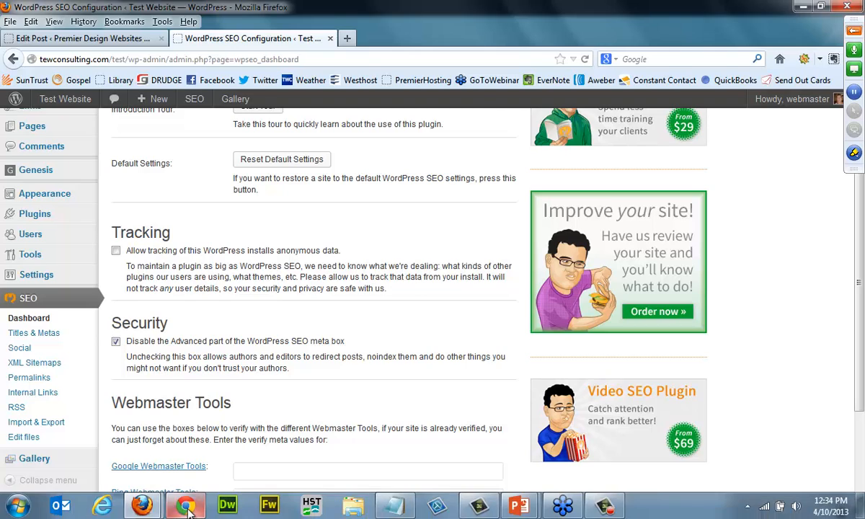
click(184, 508)
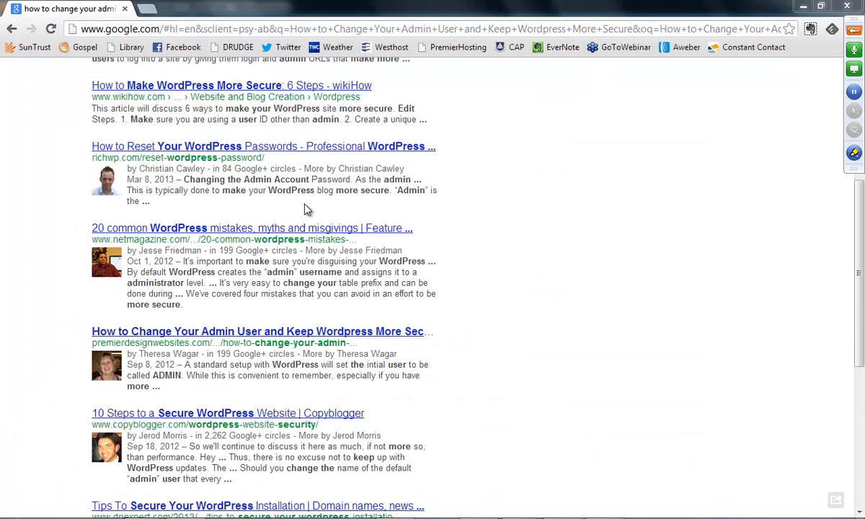
key(alt+Tab)
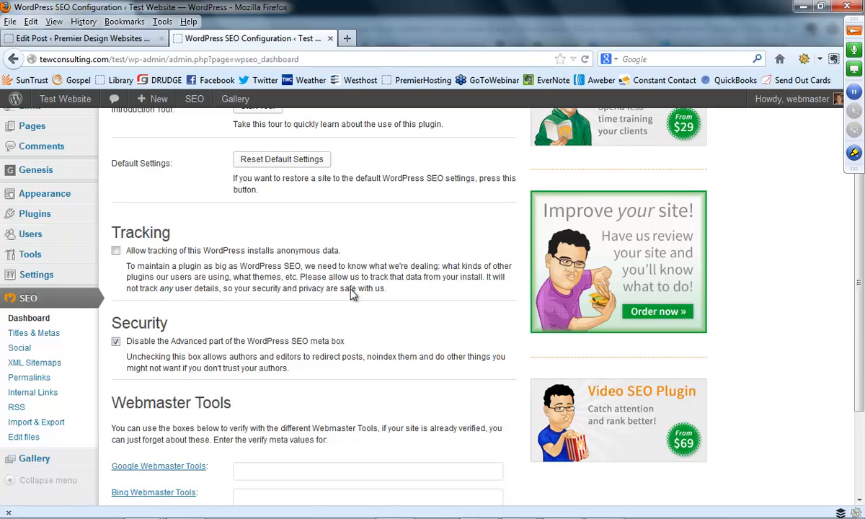
Step: Go back to the Premier Design Websites admin and open its list of installed plugins
click(107, 47)
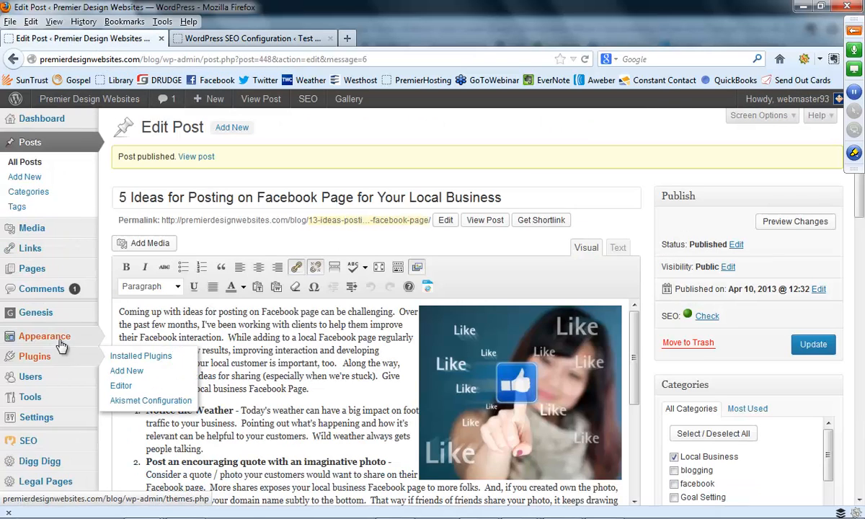
click(141, 355)
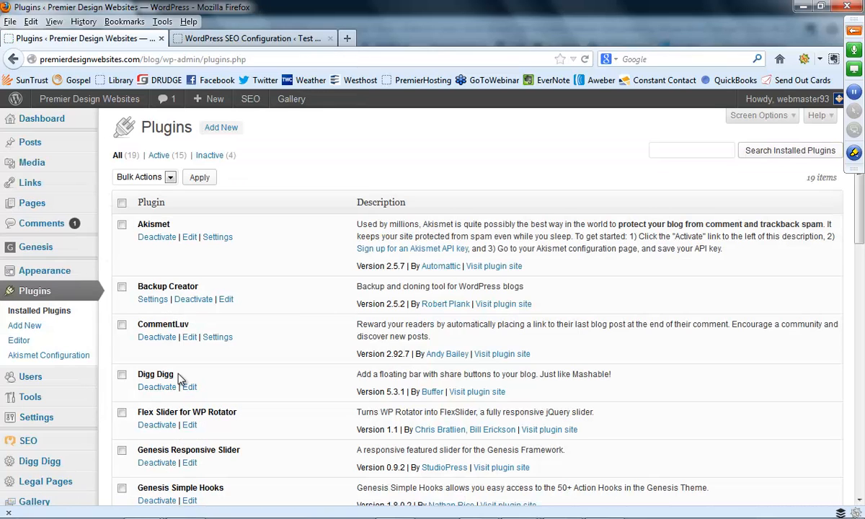
Step: Open Yoast's general settings on Premier Design Websites and review the tracking, security and Webmaster Tools options
click(27, 442)
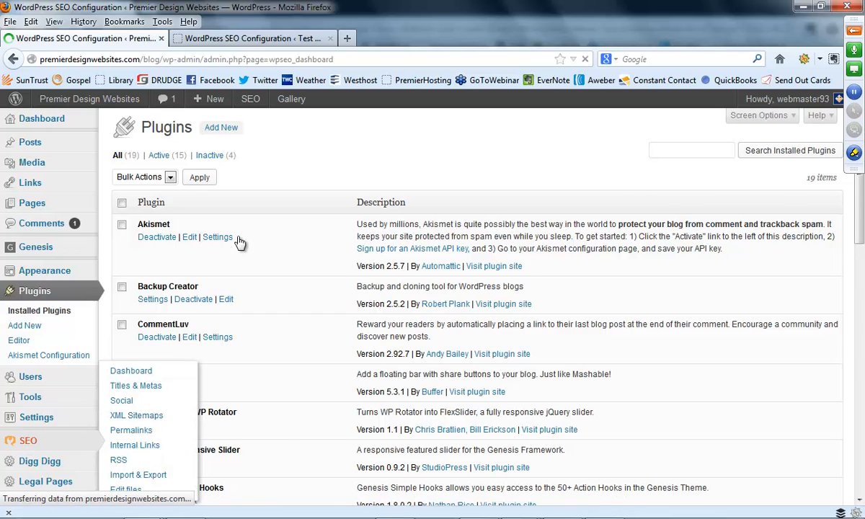
scroll(432, 244, down, 3)
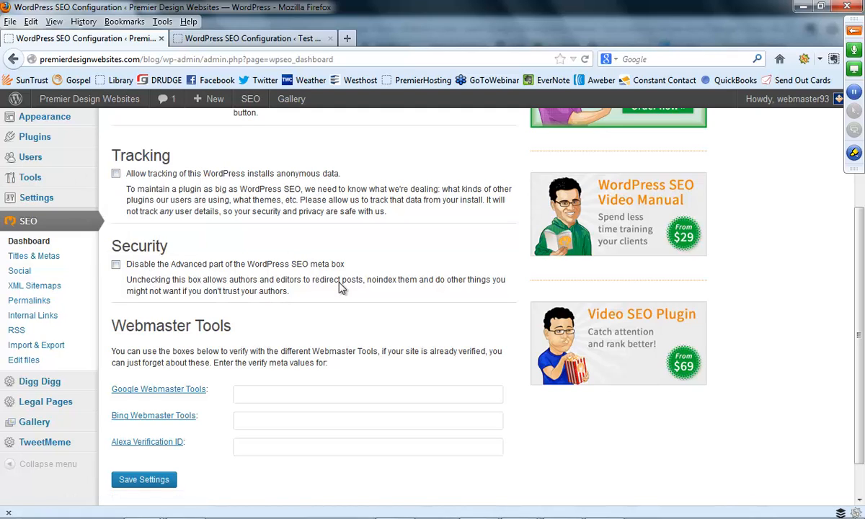
scroll(371, 288, down, 1)
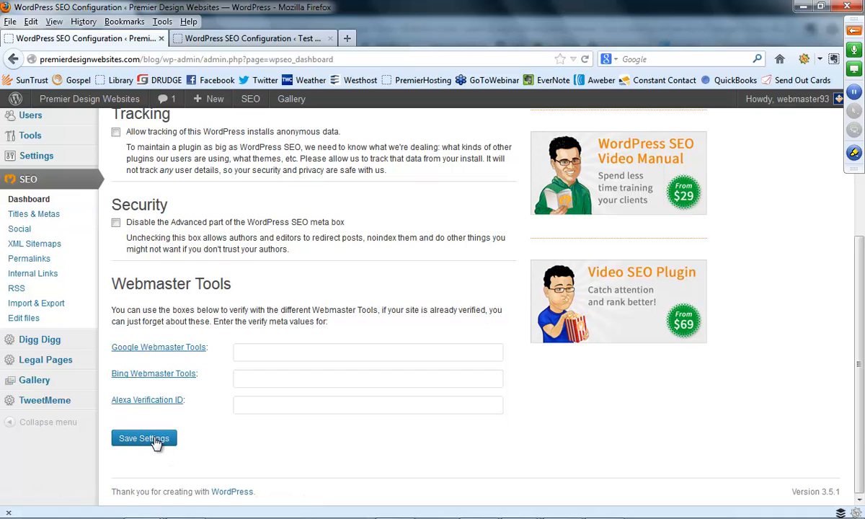
Step: In Yoast's Titles & Metas general settings, enable Force rewrite titles and save the settings
click(48, 214)
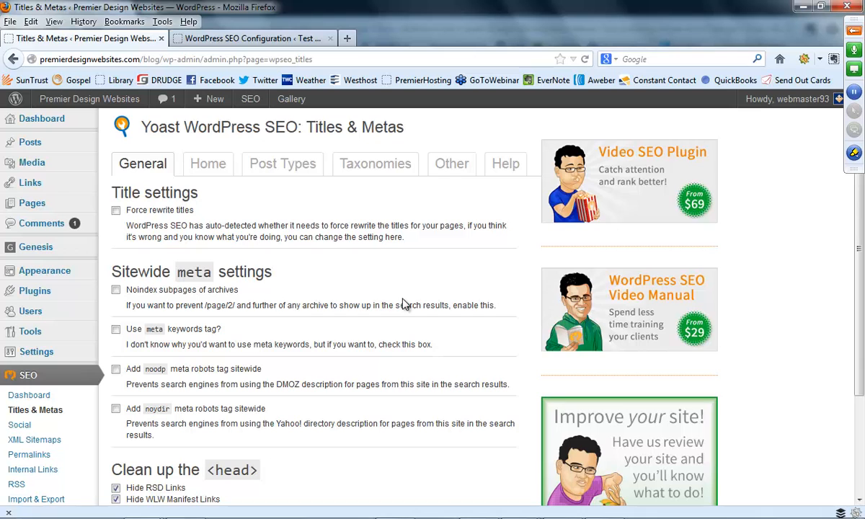
scroll(404, 304, down, 3)
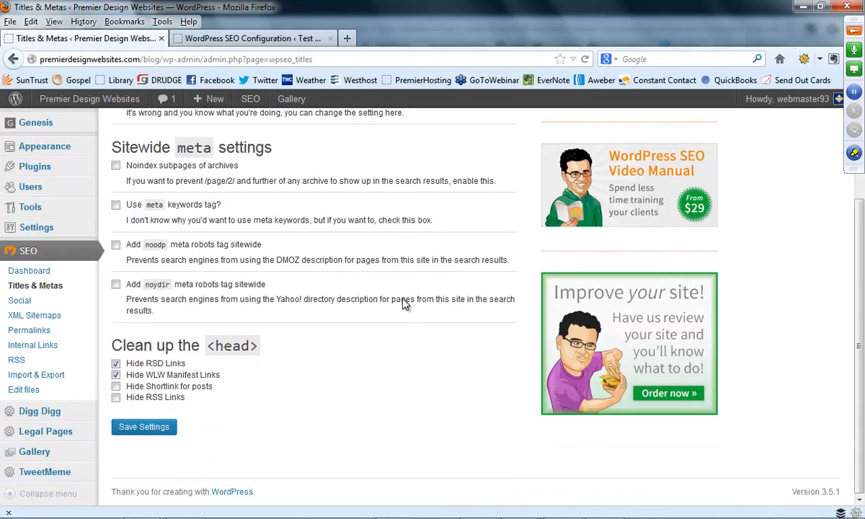
scroll(404, 304, up, 2)
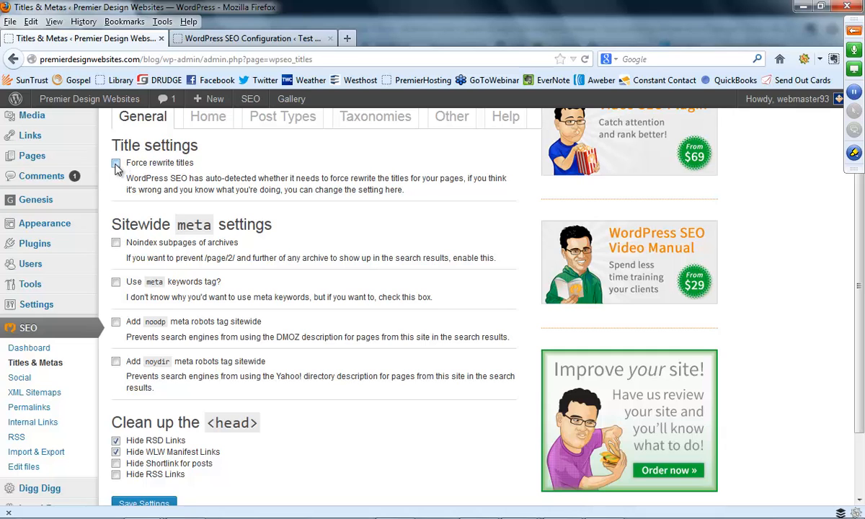
scroll(333, 227, down, 3)
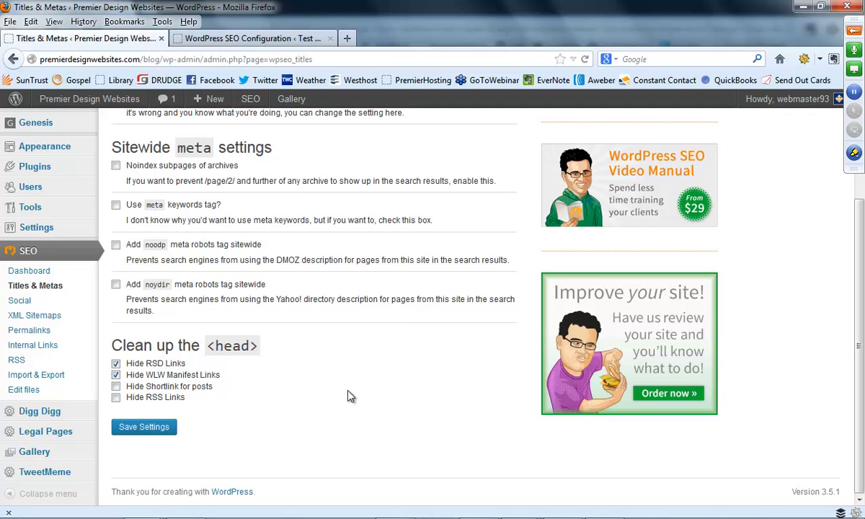
click(153, 430)
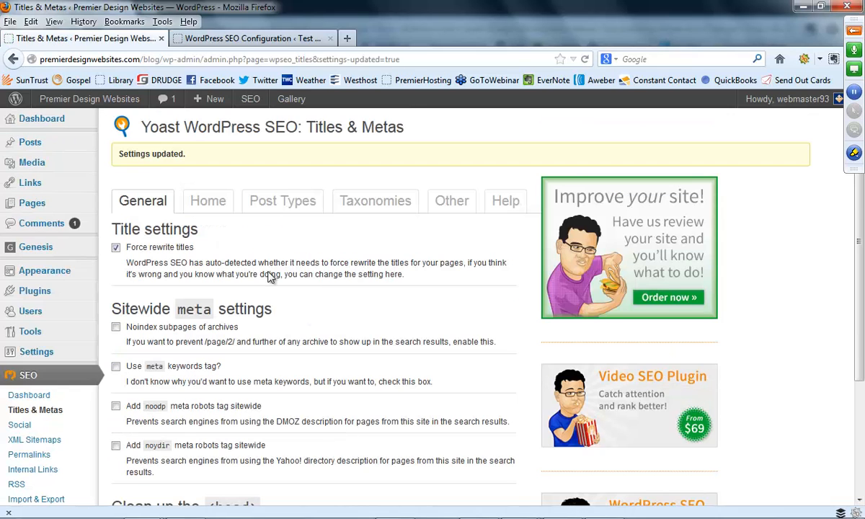
Step: View the homepage template settings, and look through the Titles & Metas help list of template variables
click(212, 203)
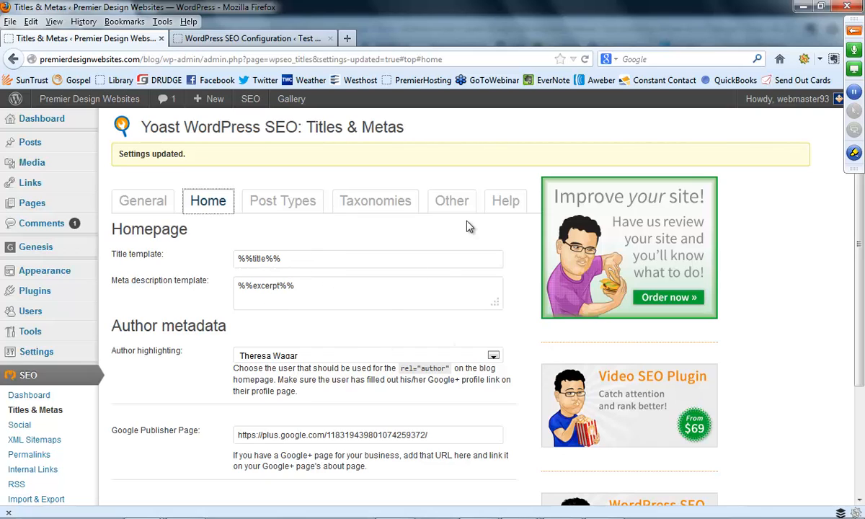
click(513, 211)
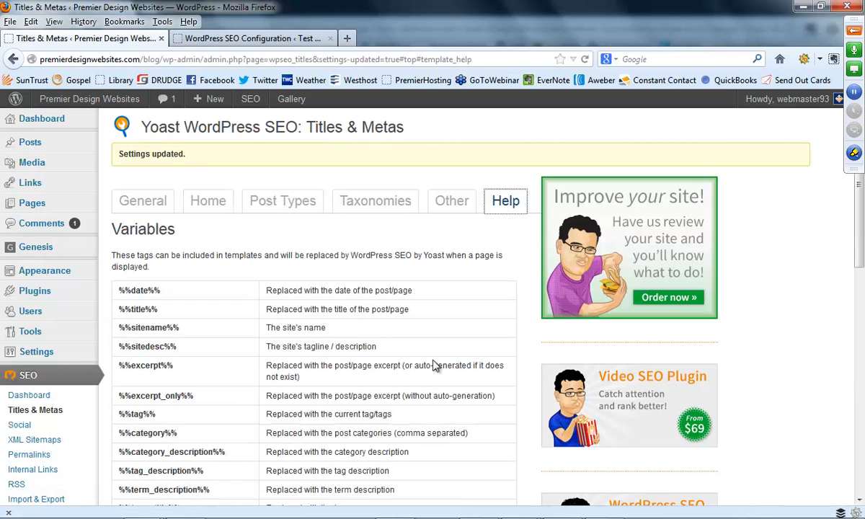
scroll(441, 313, down, 5)
scroll(441, 313, down, 4)
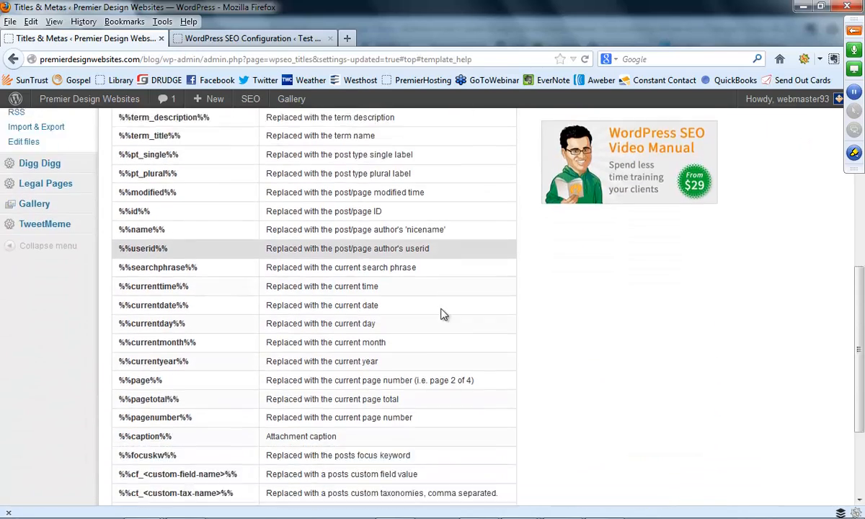
scroll(441, 313, up, 9)
scroll(441, 314, down, 9)
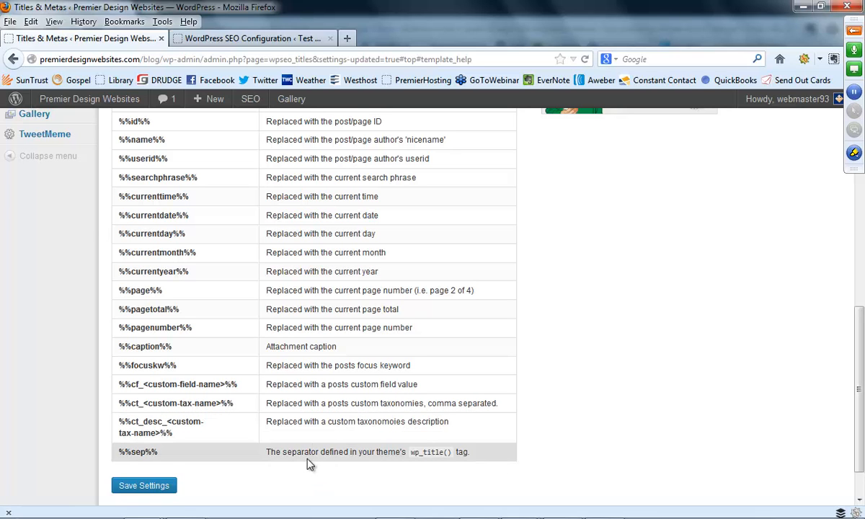
scroll(307, 464, up, 10)
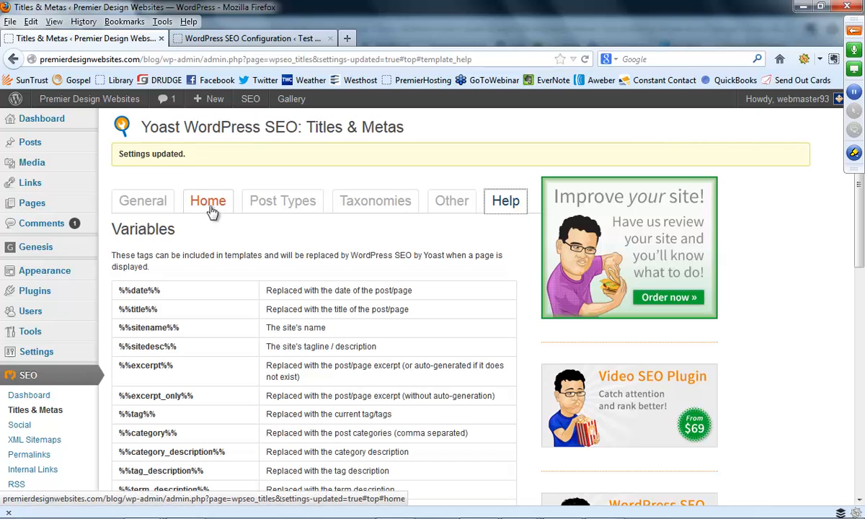
Step: Return to the homepage settings and review the title and meta description templates and the users offered for author highlighting
click(209, 204)
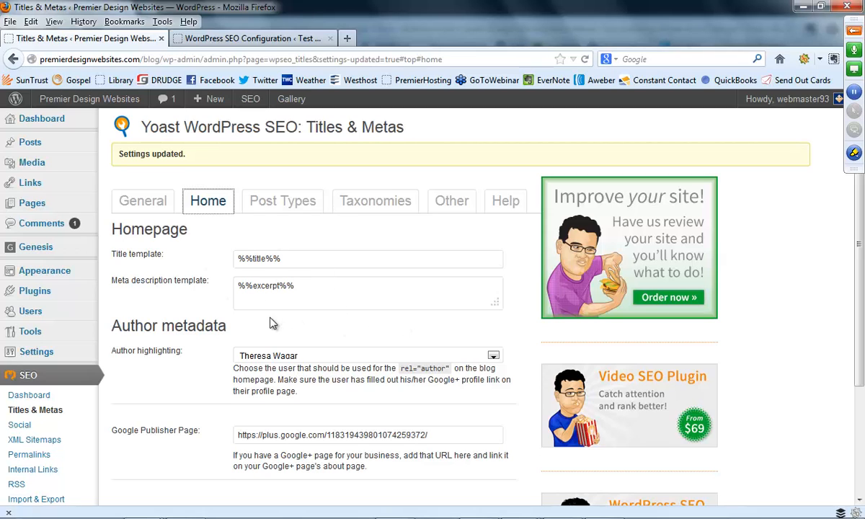
scroll(204, 375, down, 3)
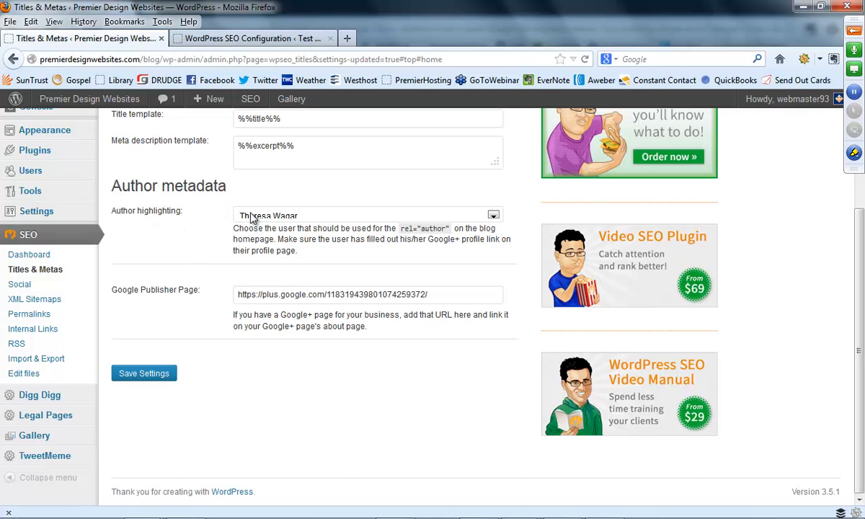
click(494, 216)
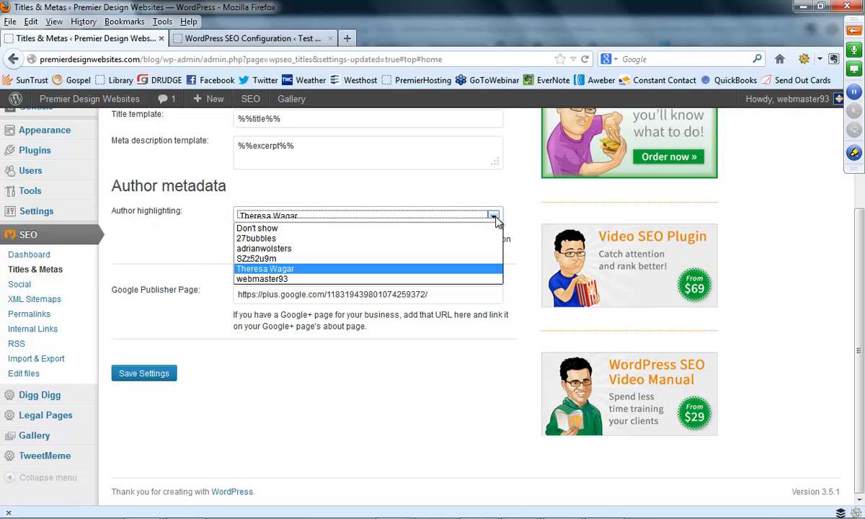
click(495, 219)
click(494, 218)
click(495, 219)
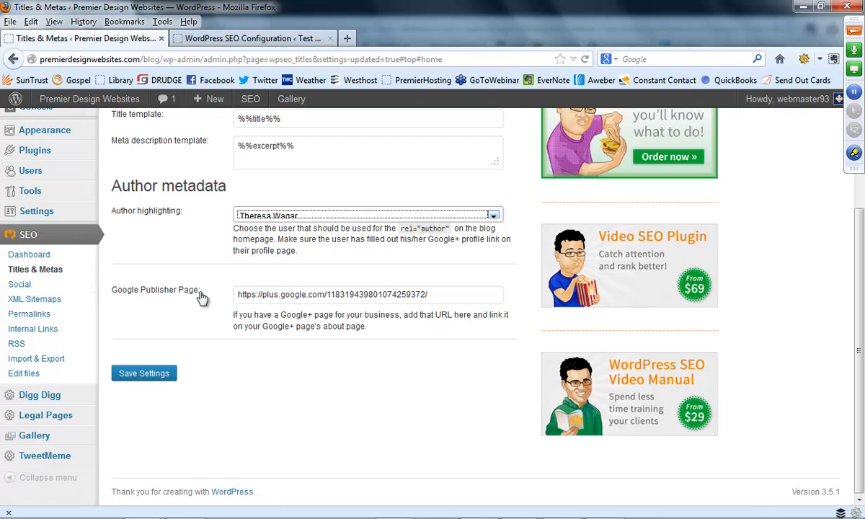
Step: Copy the Google Publisher Page URL and open that business Google+ page in a new browser tab
drag(433, 296, 101, 289)
key(ctrl+c)
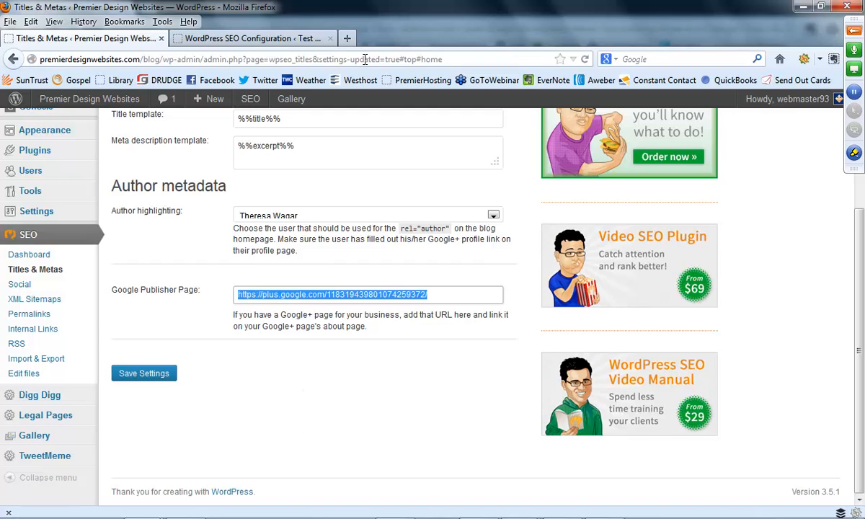
click(346, 39)
key(ctrl+v)
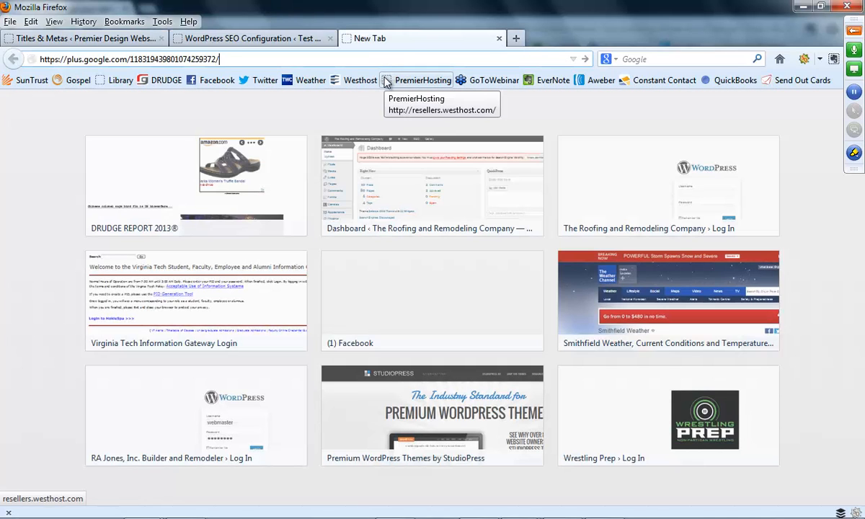
key(Return)
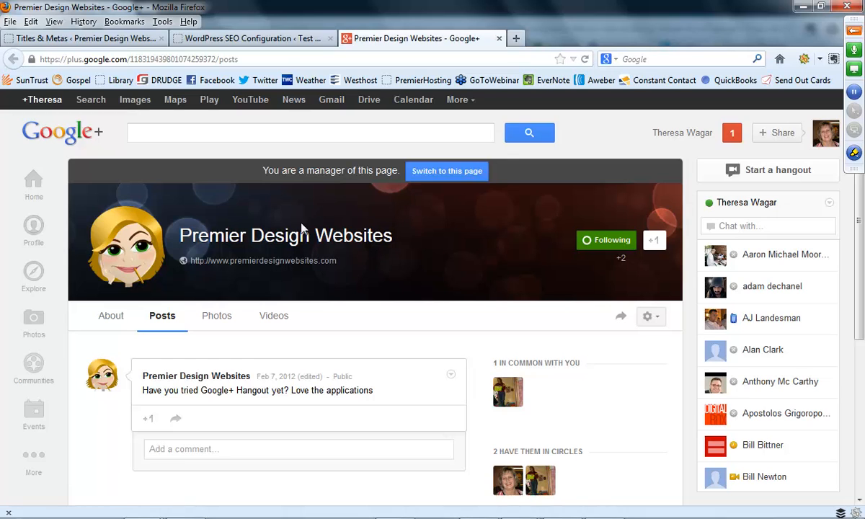
Step: Return to the Premier Design Websites admin, open the profile of the user with the Author role and view its contact info
click(253, 38)
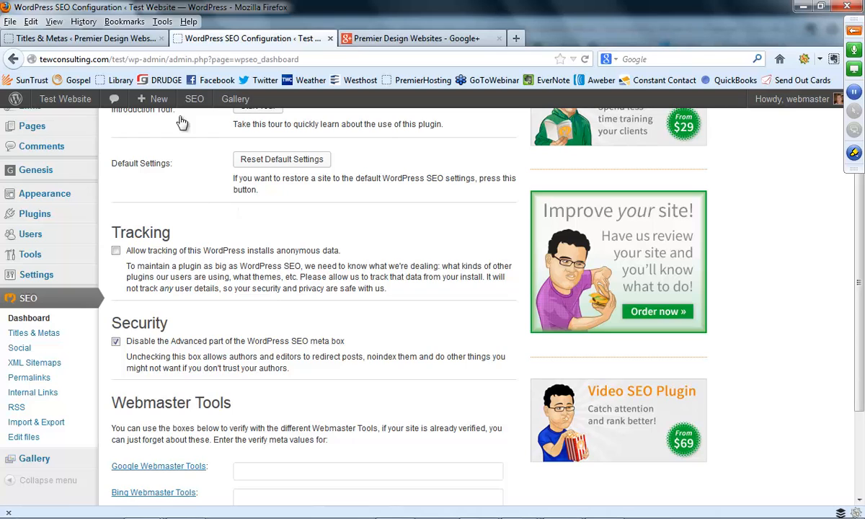
click(83, 38)
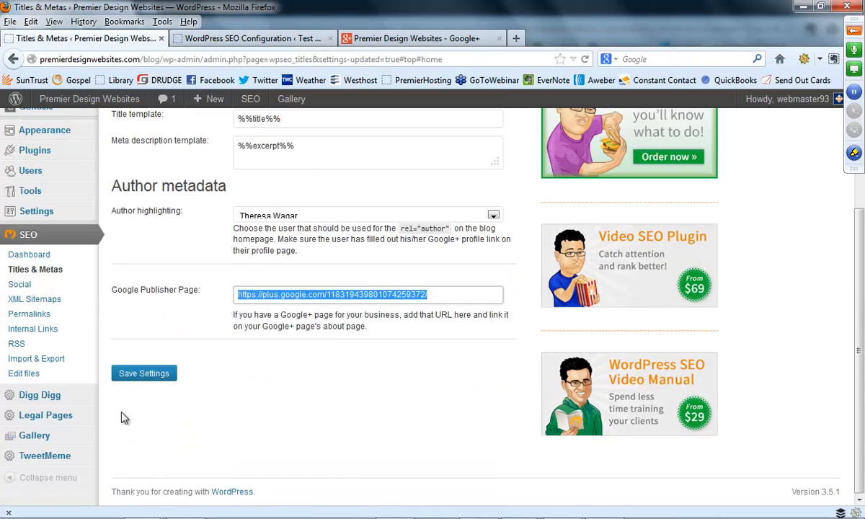
mouse_move(81, 209)
mouse_move(63, 170)
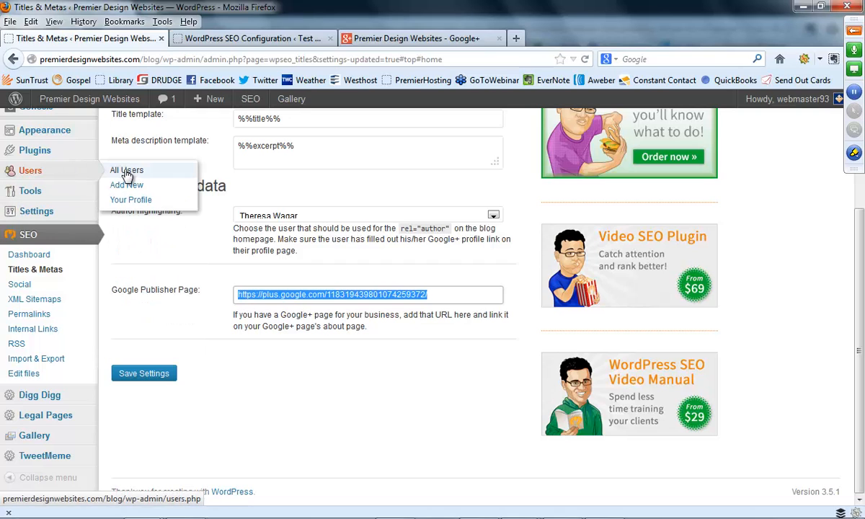
click(127, 173)
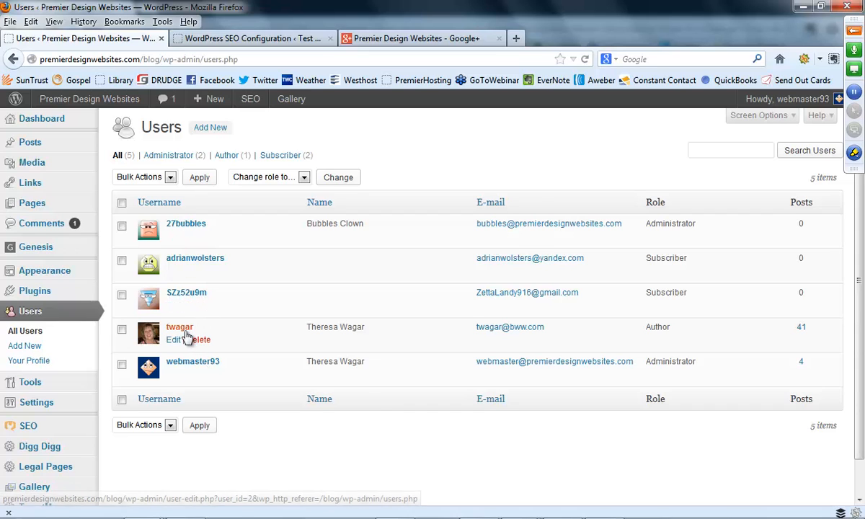
click(175, 338)
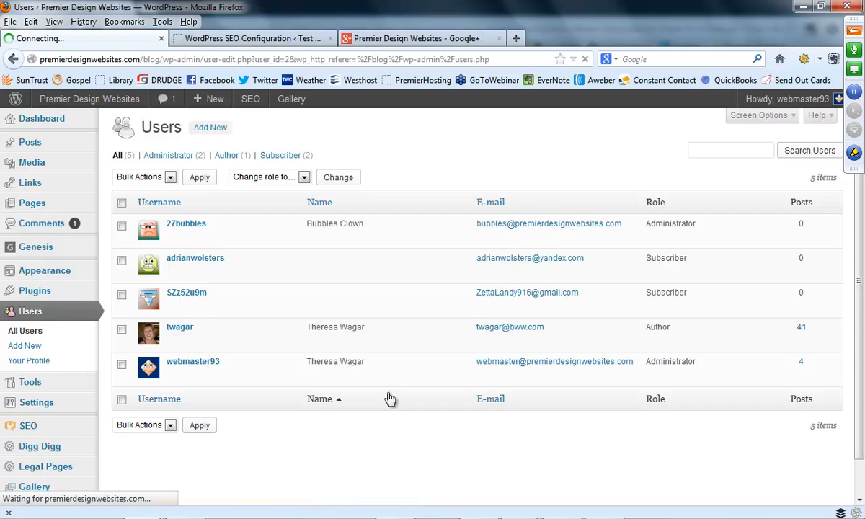
scroll(296, 364, down, 8)
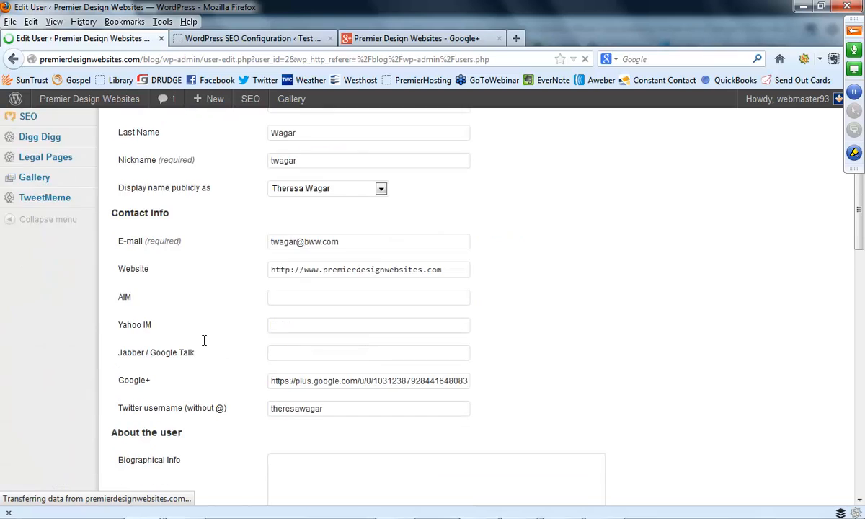
scroll(204, 340, down, 2)
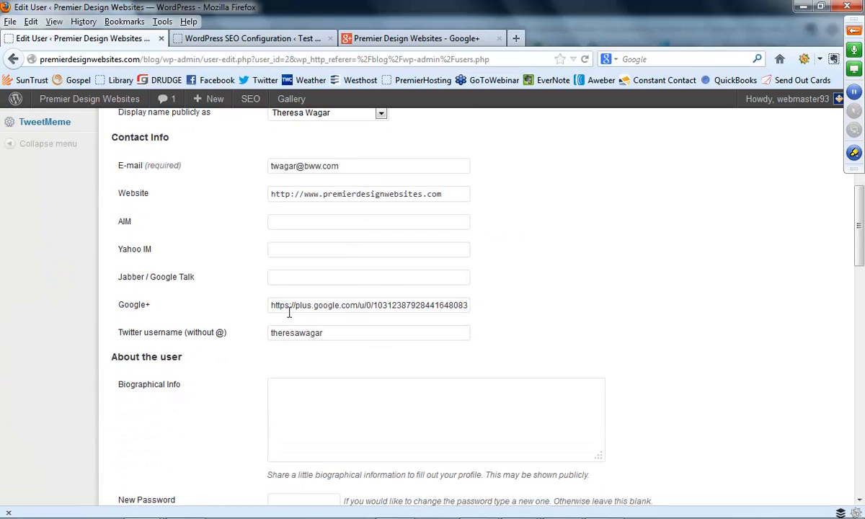
Step: Copy the Google+ URL from the author's contact info and open that personal profile in the existing Google+ tab
drag(270, 305, 583, 304)
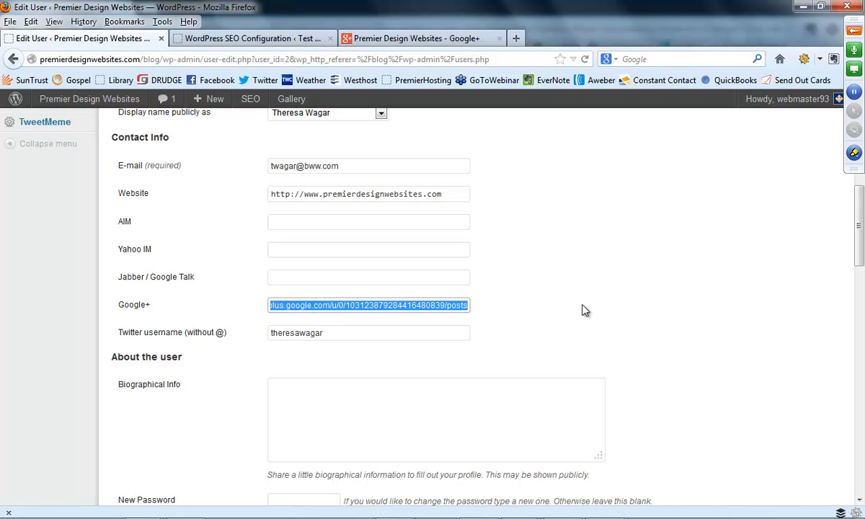
click(387, 38)
click(447, 58)
click(447, 57)
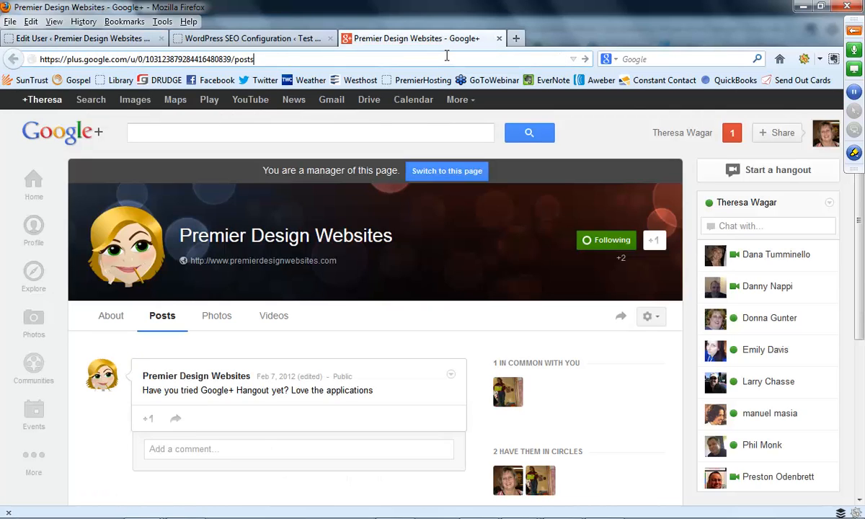
key(Return)
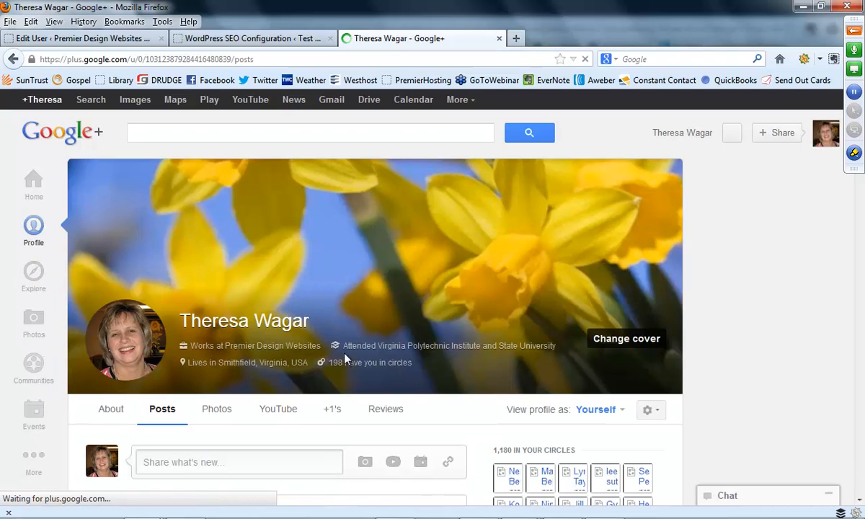
Step: Return to the homepage settings in Yoast's Titles & Metas on Premier Design Websites and save them
click(63, 39)
scroll(65, 164, up, 4)
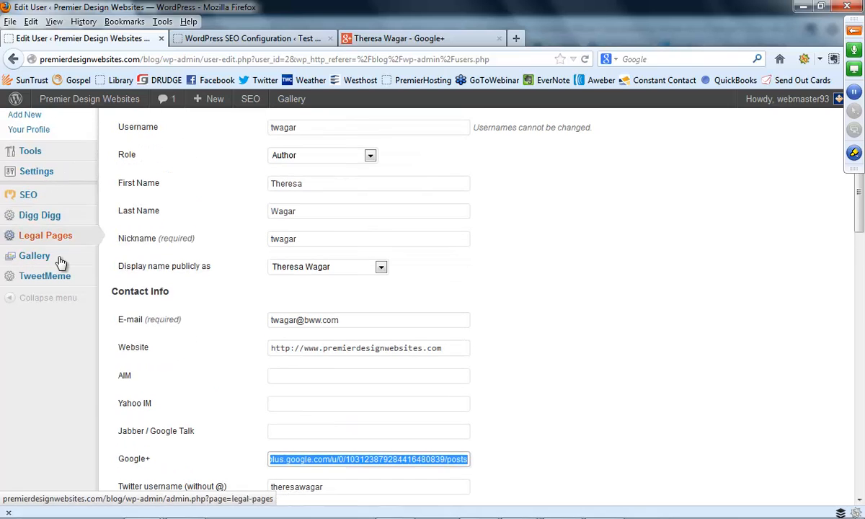
click(43, 196)
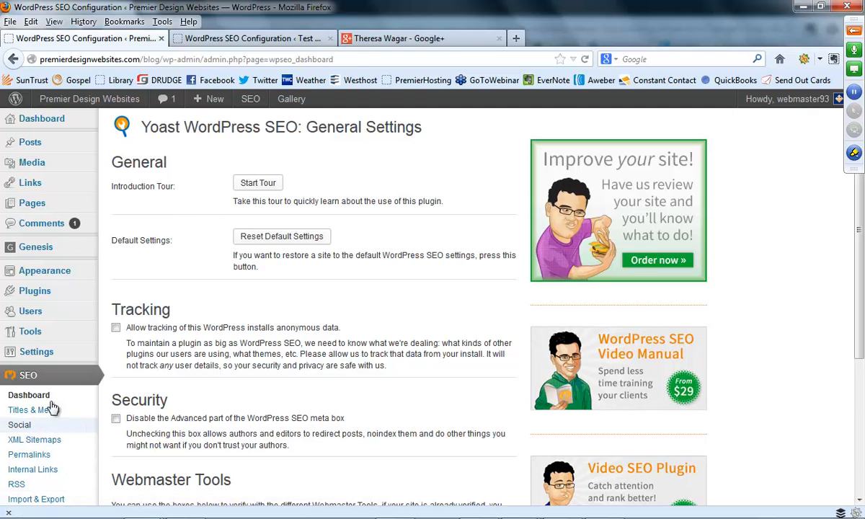
click(46, 410)
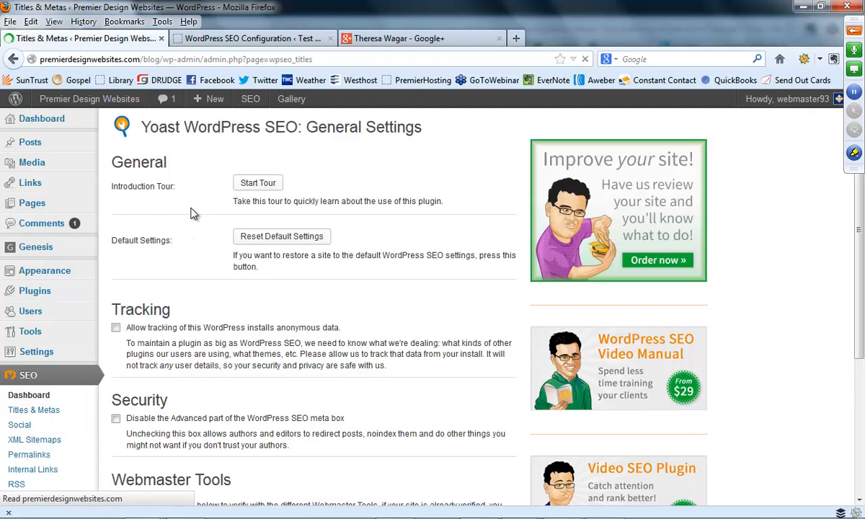
click(207, 164)
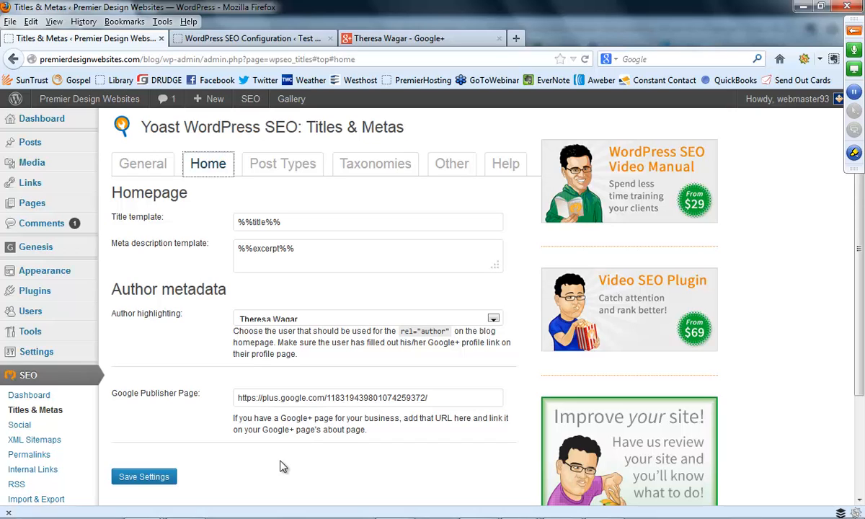
click(154, 479)
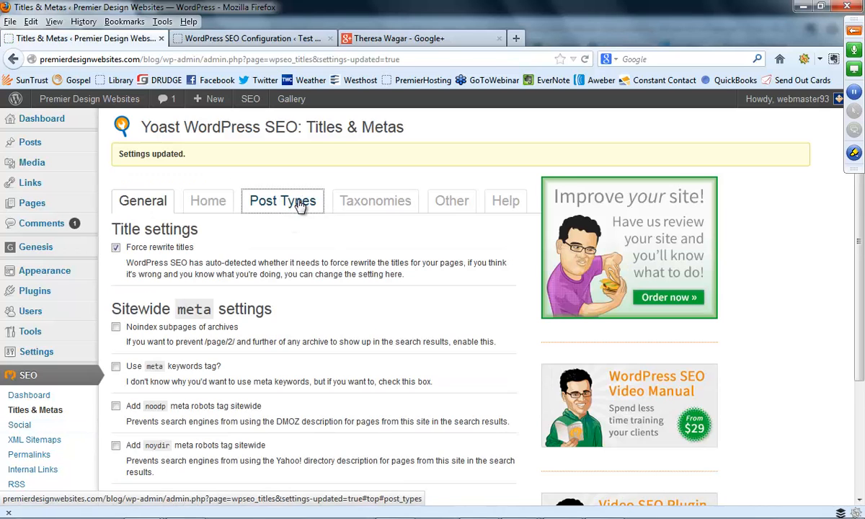
Step: Review the title and meta description templates for posts, pages and media in Titles & Metas and save the settings
click(301, 207)
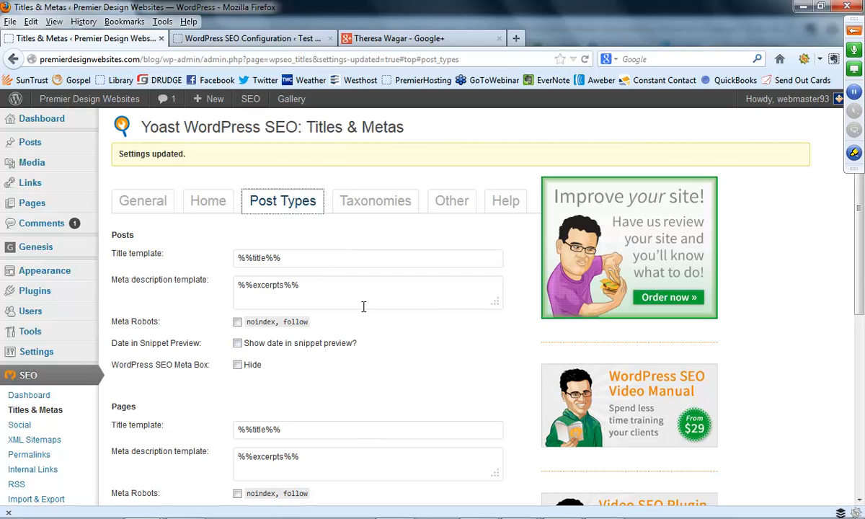
scroll(364, 307, down, 4)
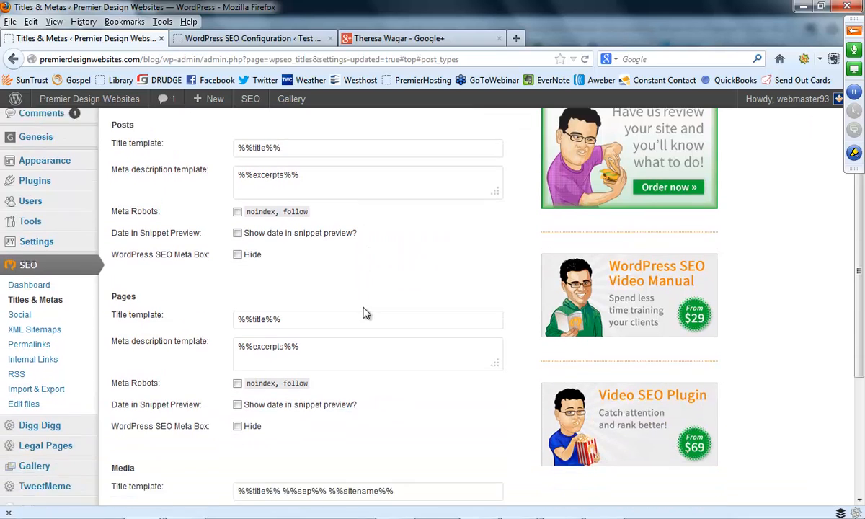
scroll(330, 310, down, 4)
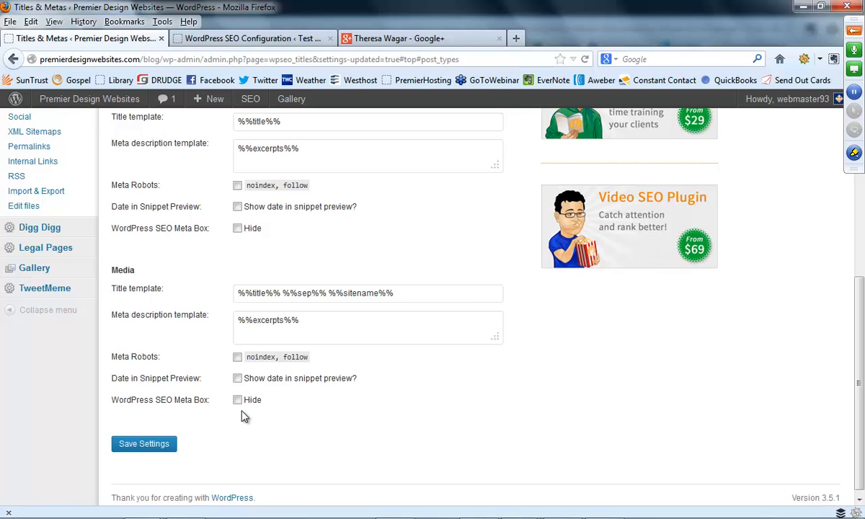
click(139, 446)
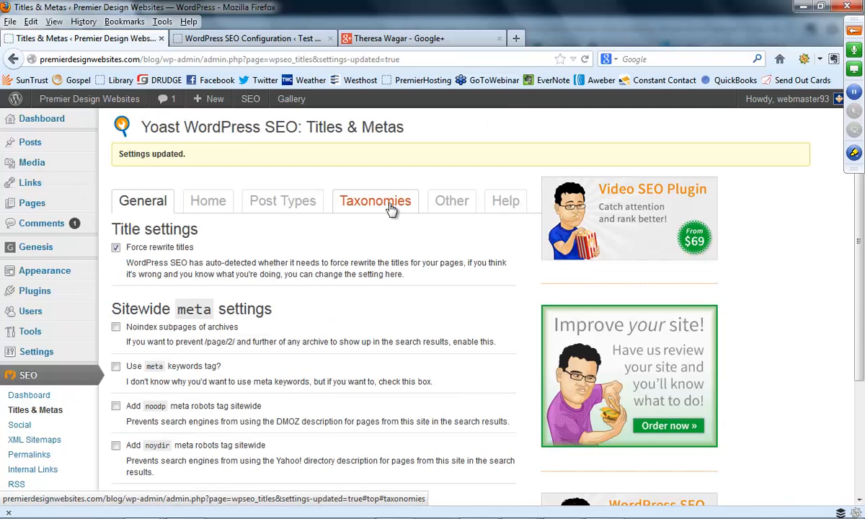
Step: Review the taxonomy templates for categories, tags, format and picture tag in Titles & Metas and save the settings
click(390, 209)
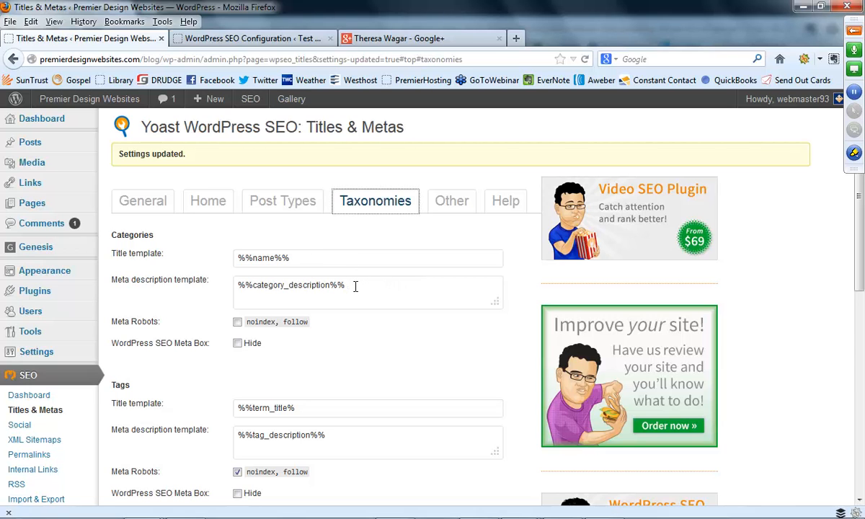
scroll(353, 287, down, 1)
scroll(355, 286, down, 2)
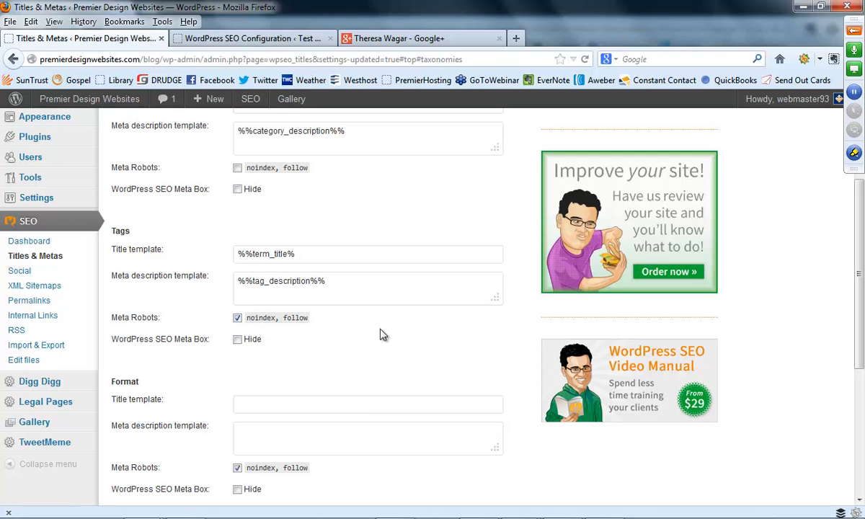
scroll(383, 336, down, 5)
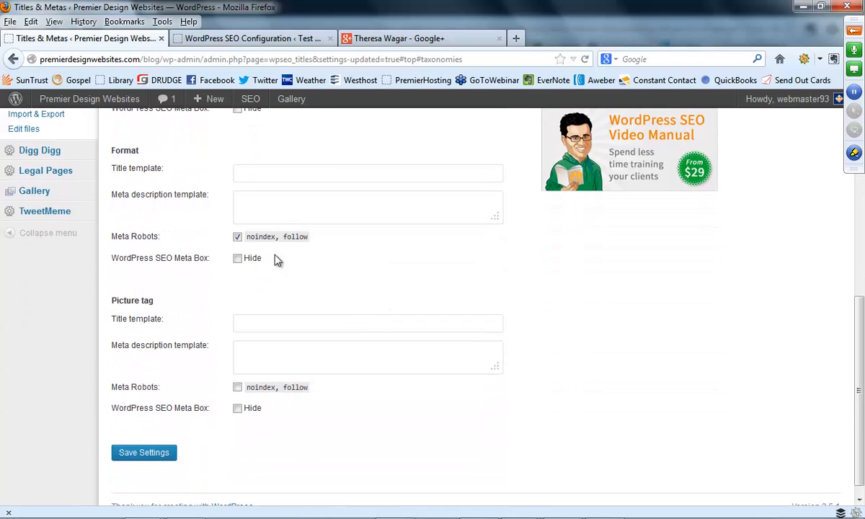
scroll(374, 325, down, 1)
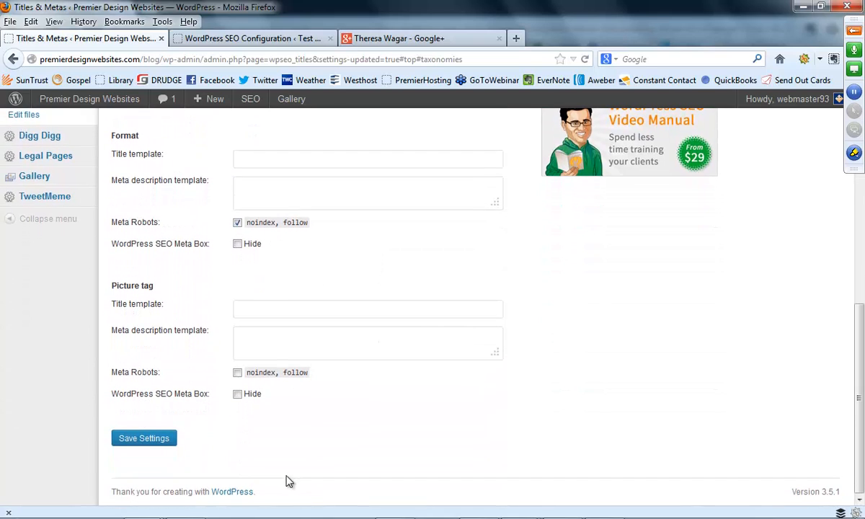
click(170, 442)
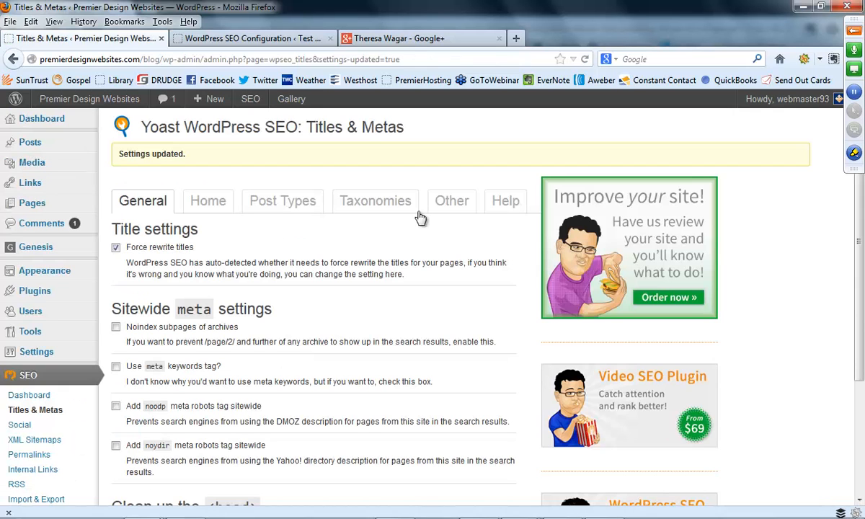
Step: Review the author archive, date archive and special page templates, and examine Yoast's Facebook OpenGraph and Twitter settings
click(454, 203)
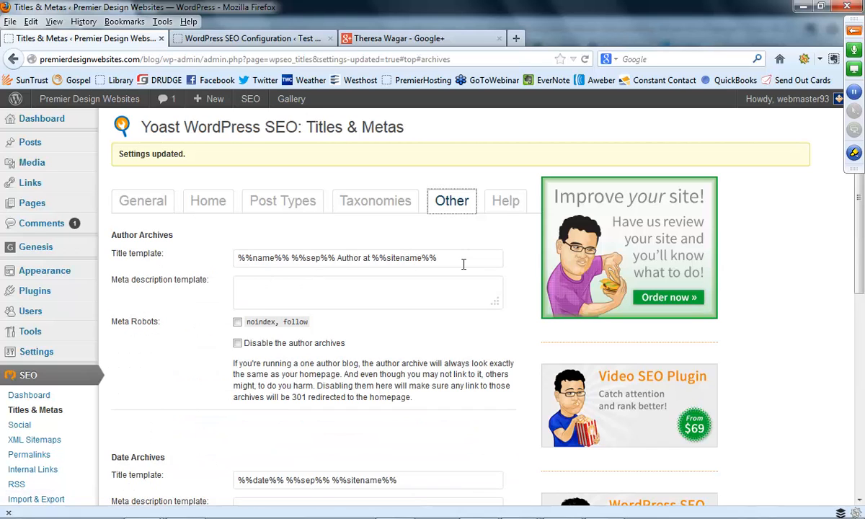
scroll(463, 264, down, 5)
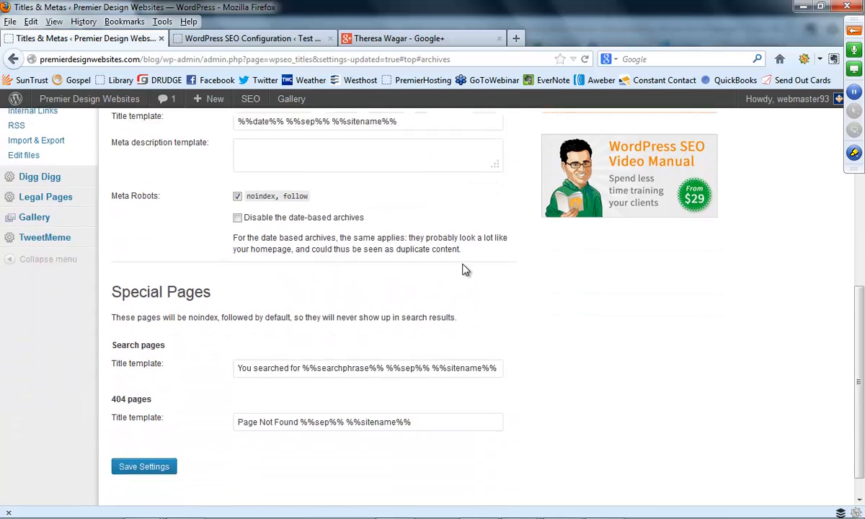
scroll(464, 270, down, 1)
scroll(464, 270, up, 6)
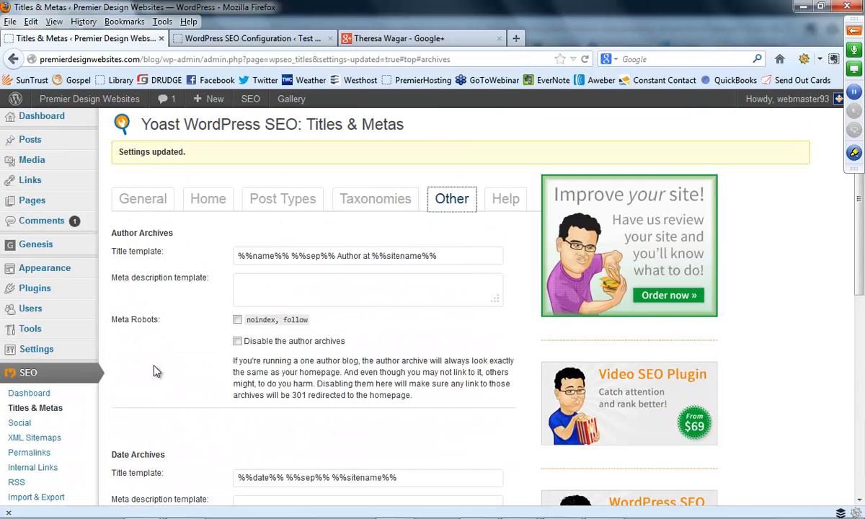
click(20, 423)
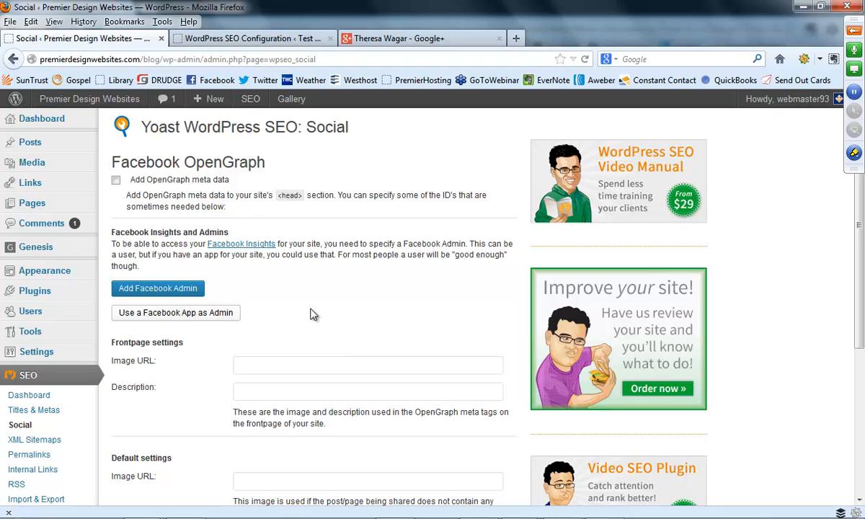
scroll(313, 315, down, 5)
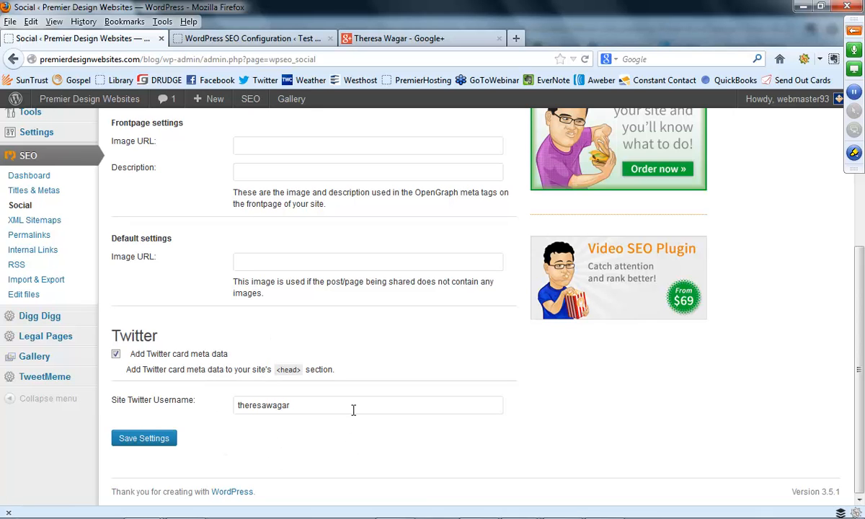
scroll(353, 410, up, 5)
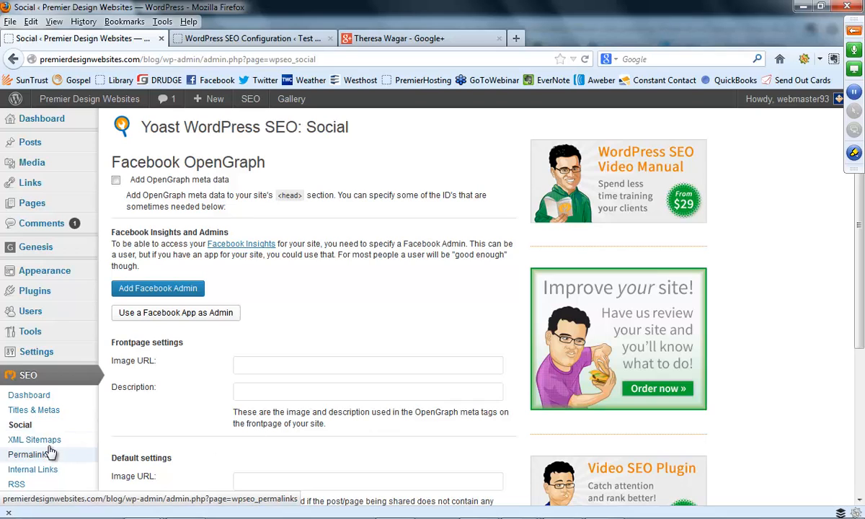
Step: Check the generated sitemap index from Yoast's XML Sitemaps settings, close it and save the sitemap settings
click(24, 440)
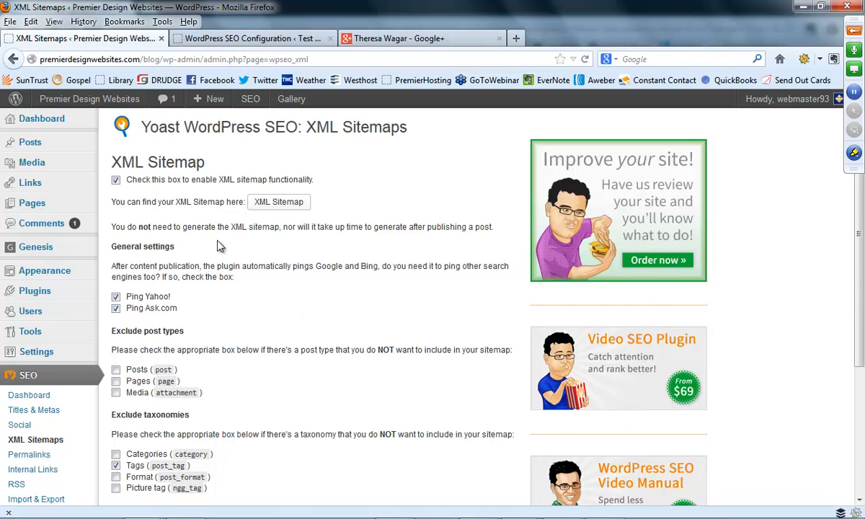
click(281, 207)
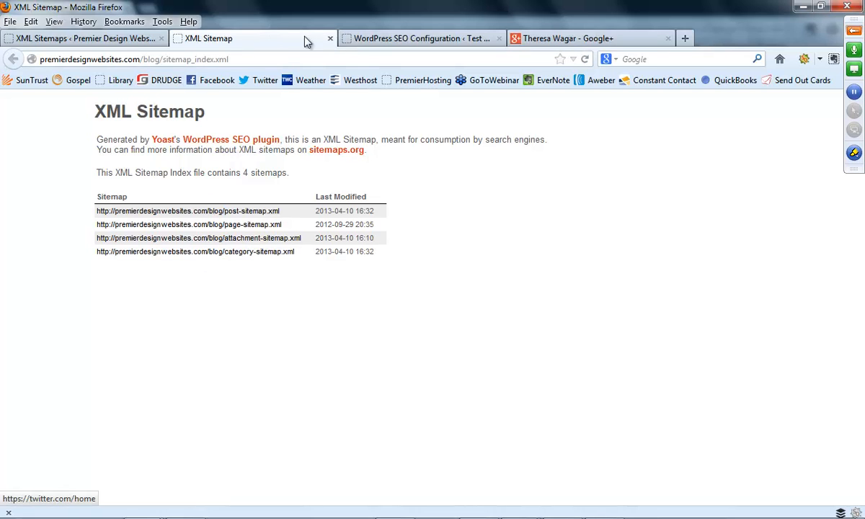
click(330, 38)
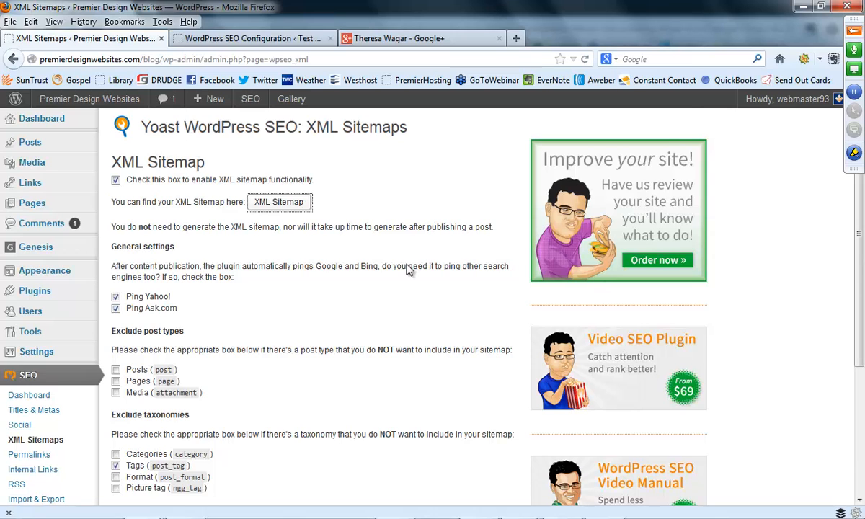
scroll(408, 271, down, 5)
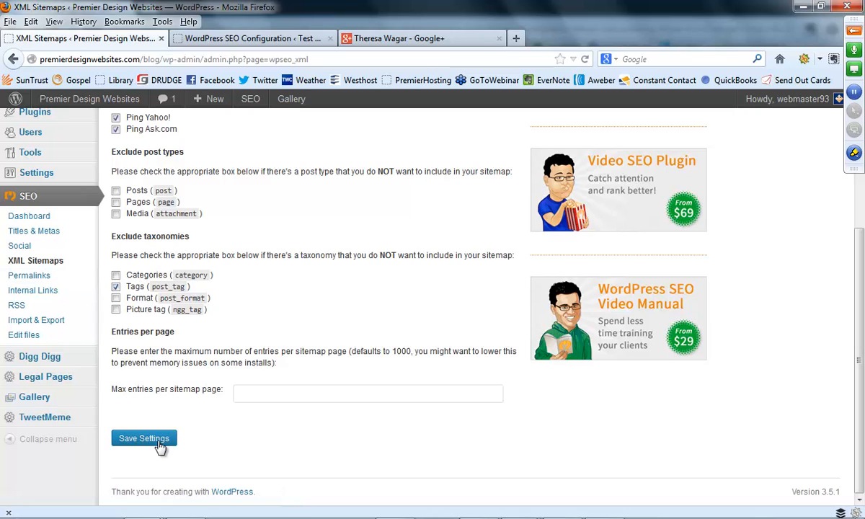
click(160, 441)
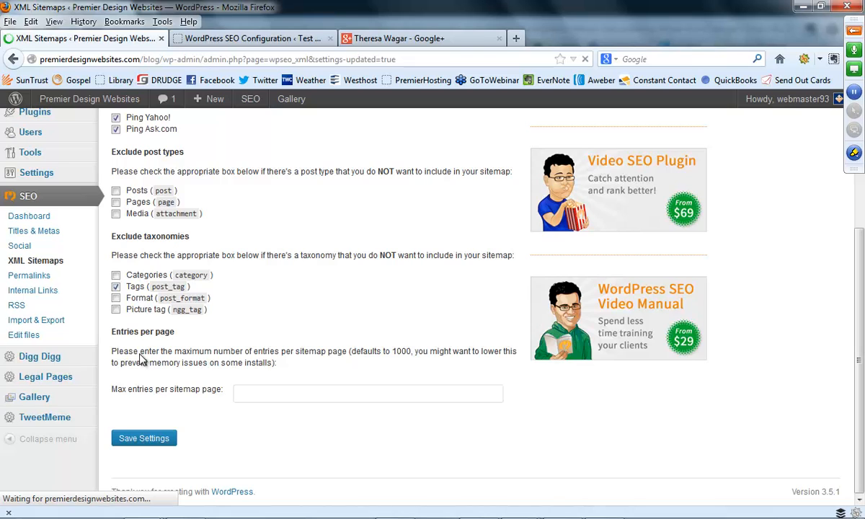
Step: Review Yoast's permalink settings, and go through the breadcrumb settings for internal links and save them
click(47, 454)
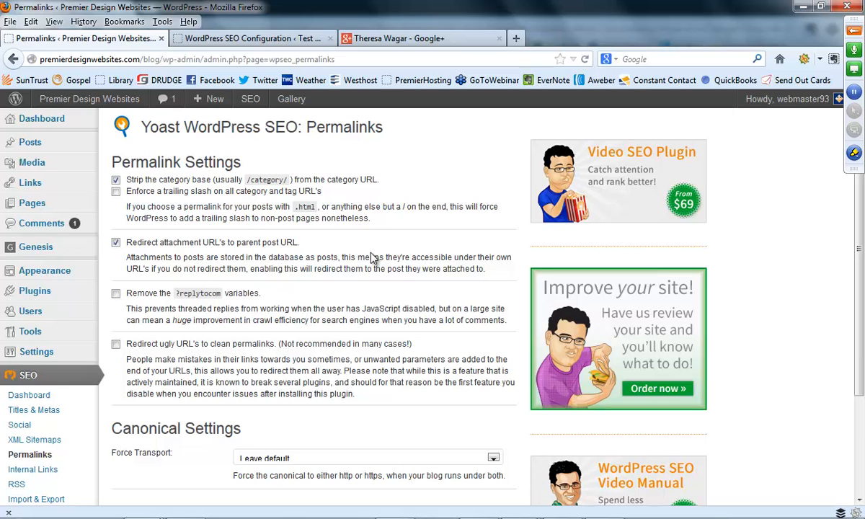
scroll(372, 257, down, 2)
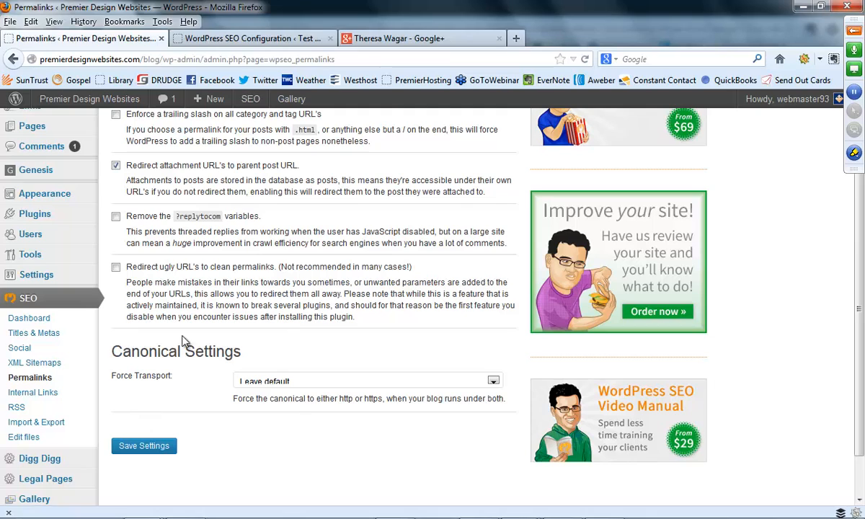
click(34, 393)
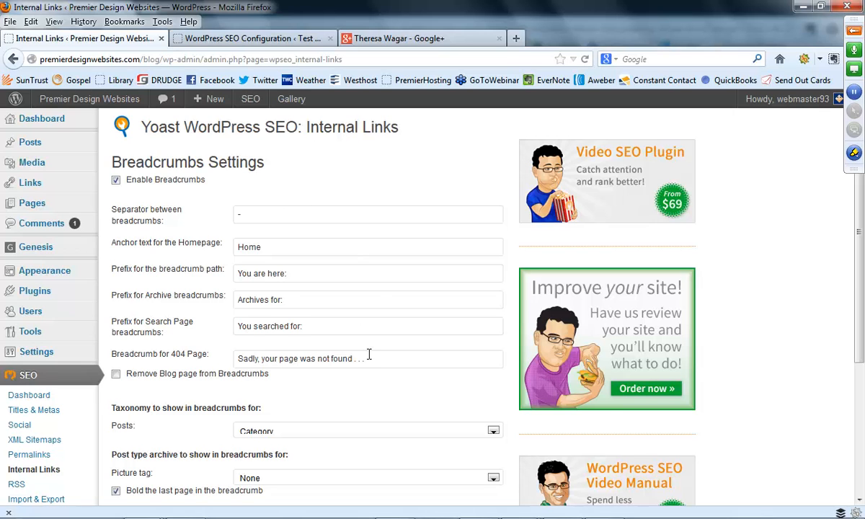
scroll(368, 358, down, 2)
scroll(368, 357, up, 2)
scroll(319, 320, down, 2)
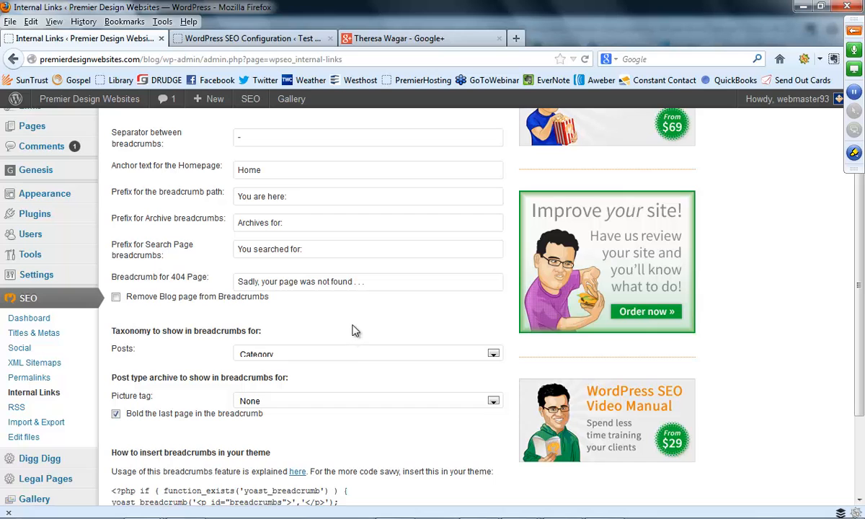
scroll(353, 330, down, 2)
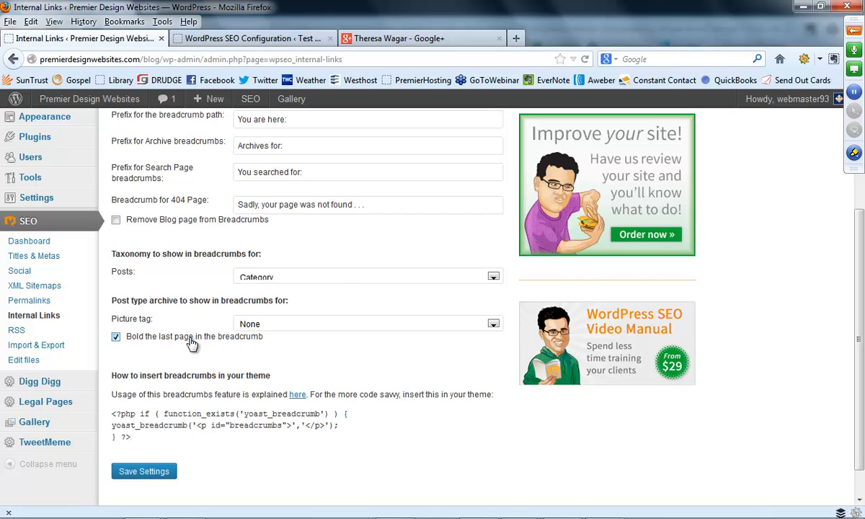
scroll(328, 360, down, 1)
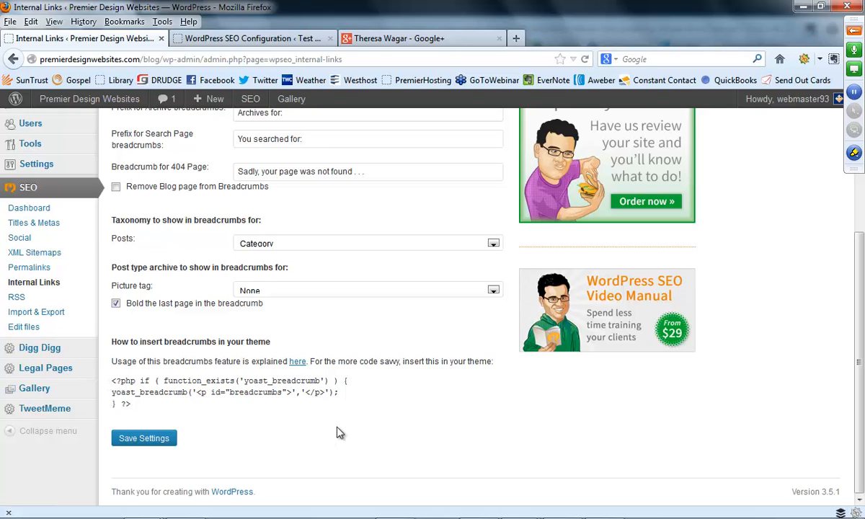
click(145, 438)
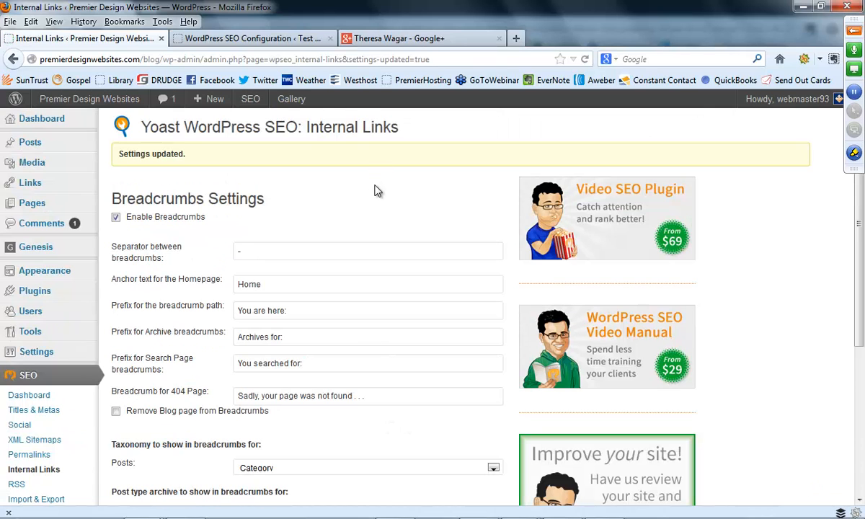
Step: Change the RSS content after each post to "This post %%POSTLINK%% appeared first on %%BLOGLINK%%." and save the RSS settings
scroll(376, 190, down, 2)
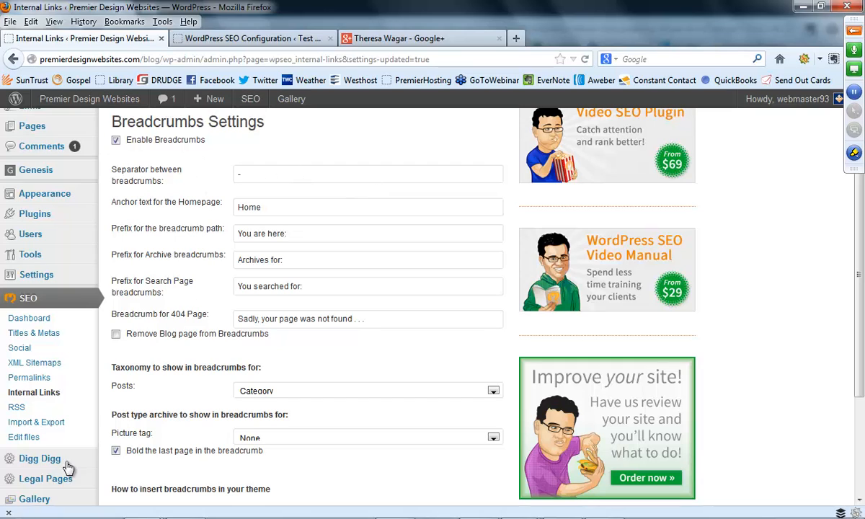
click(18, 408)
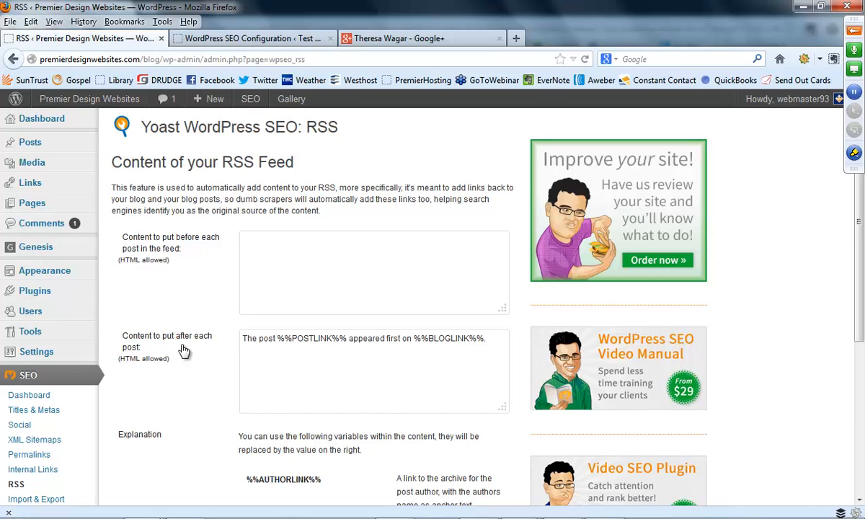
click(253, 338)
key(BackSpace)
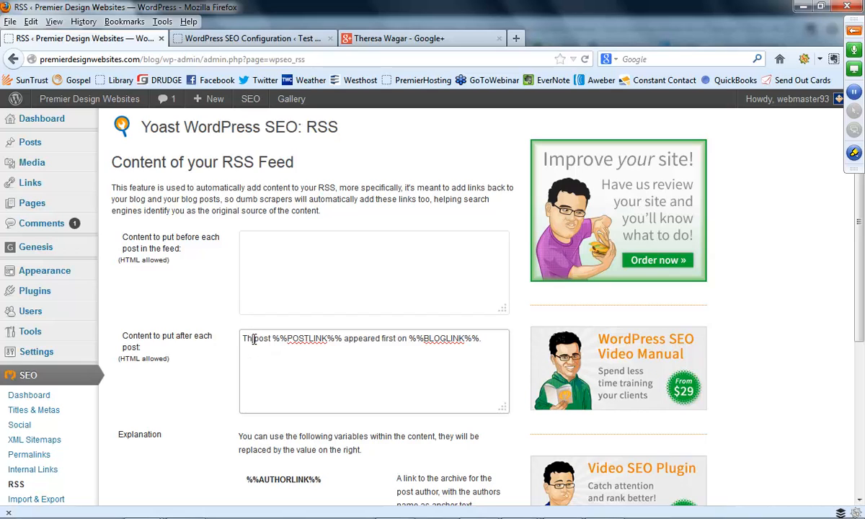
text(is)
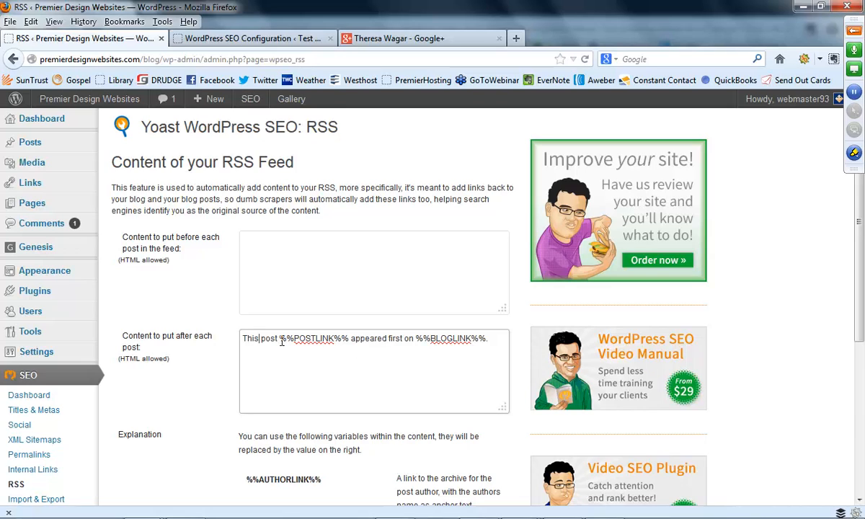
click(348, 339)
scroll(466, 385, down, 4)
scroll(466, 389, down, 2)
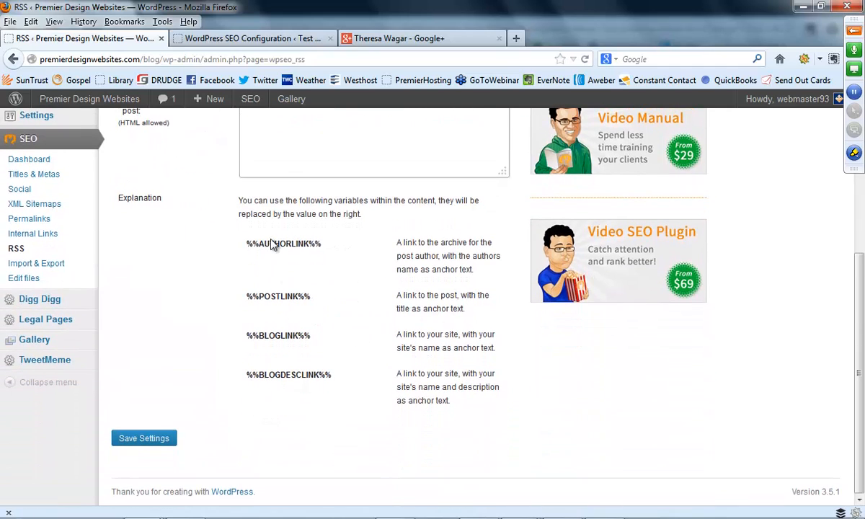
click(142, 440)
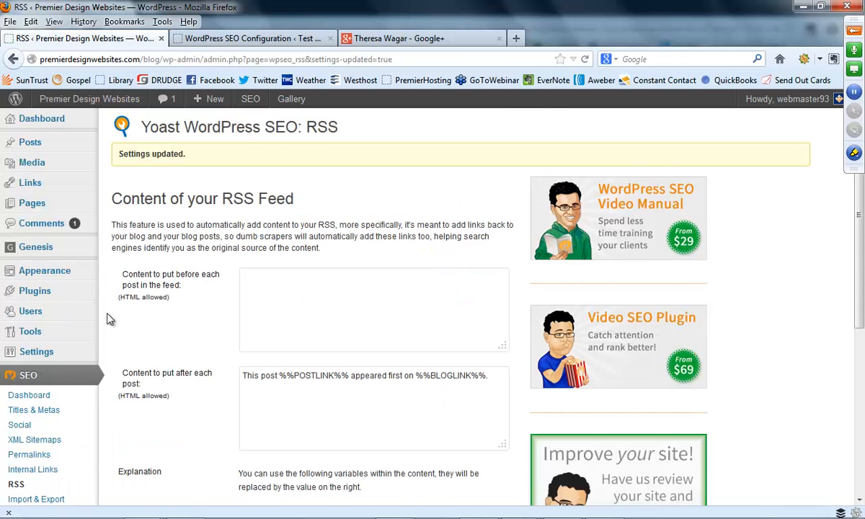
Step: Review Yoast's Import & Export page, covering imports from other SEO plugins and the export and import of SEO settings
scroll(111, 303, down, 4)
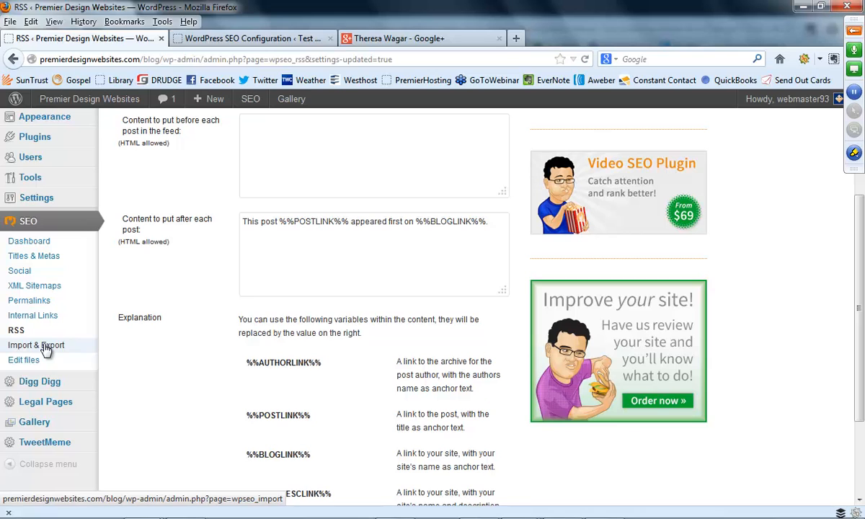
click(45, 349)
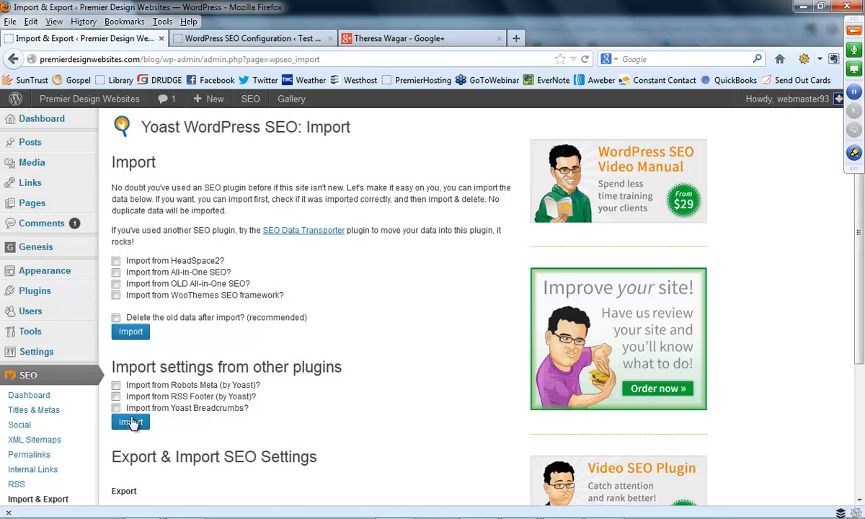
scroll(429, 391, down, 5)
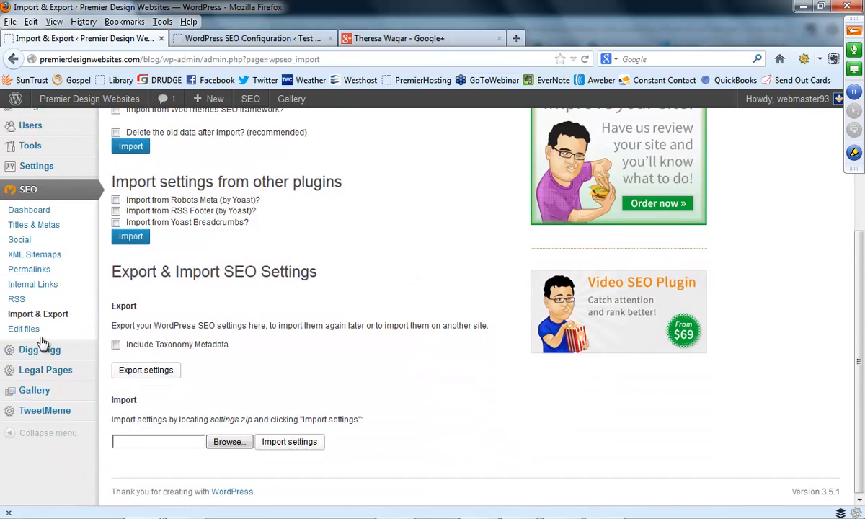
scroll(412, 304, up, 4)
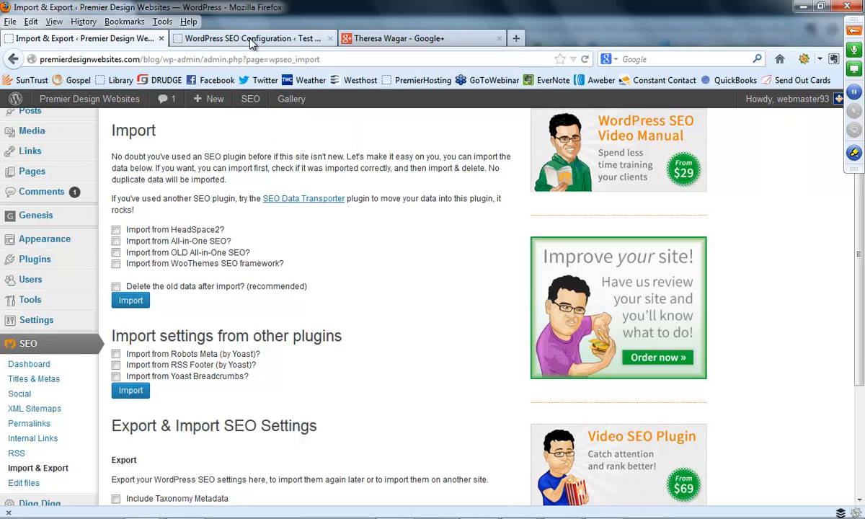
scroll(274, 219, up, 1)
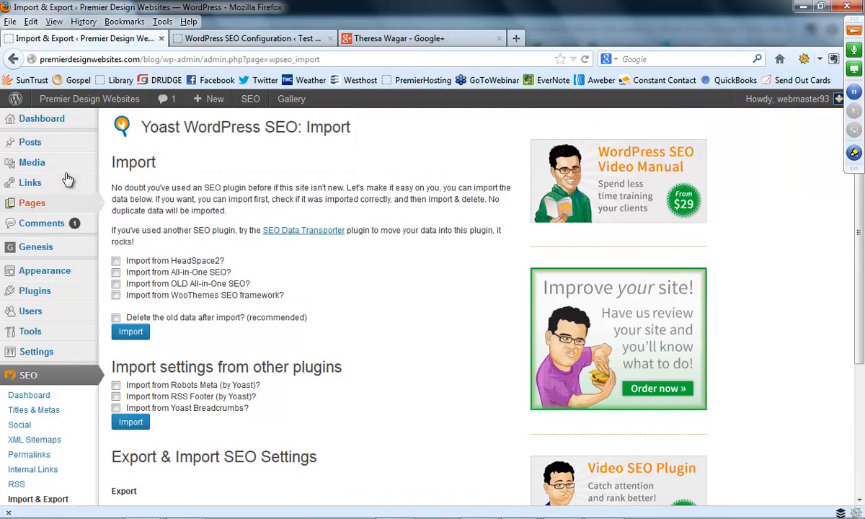
Step: Bring up the Google search results in Chrome, switch to the PowerPoint slide show and advance it by one slide
mouse_move(70, 160)
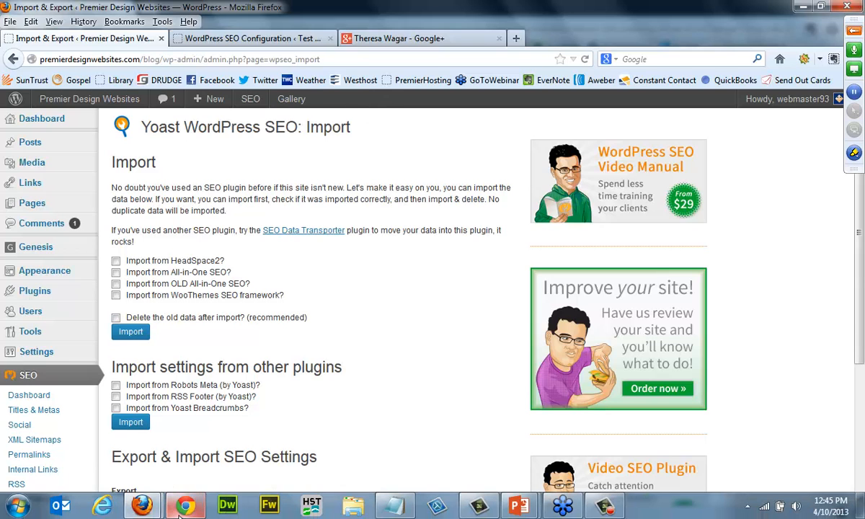
click(180, 508)
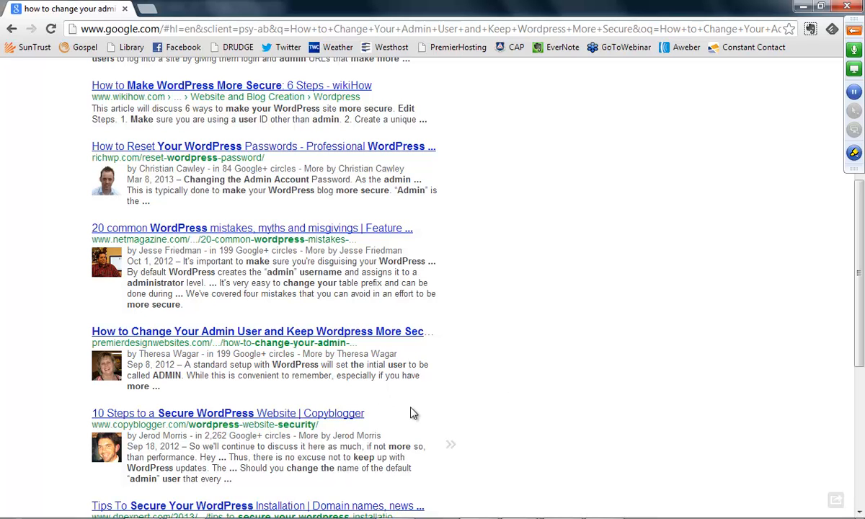
mouse_move(510, 510)
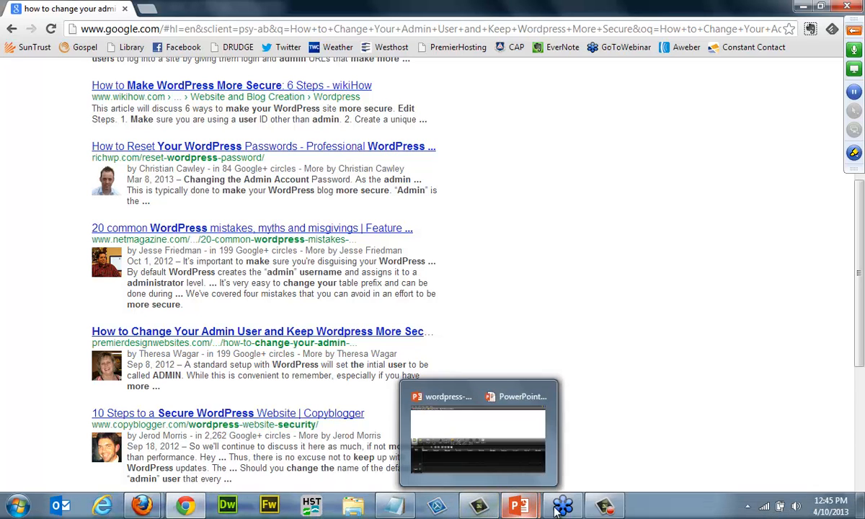
click(569, 441)
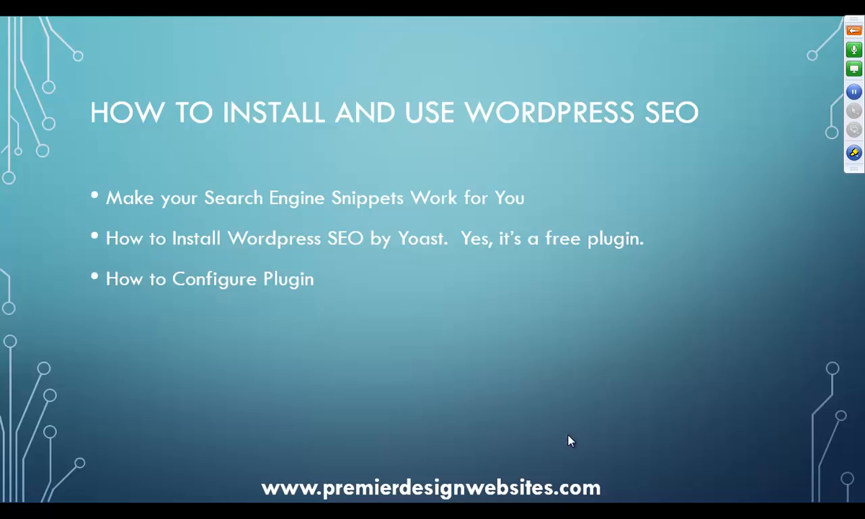
click(503, 363)
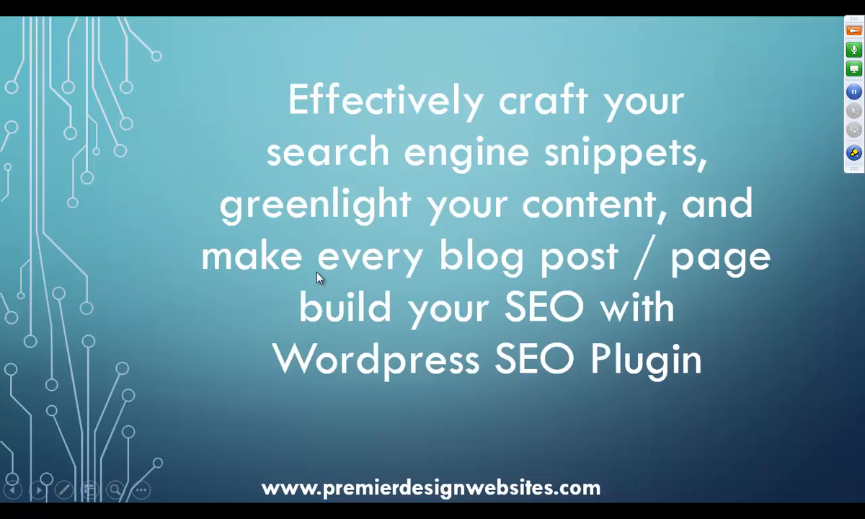